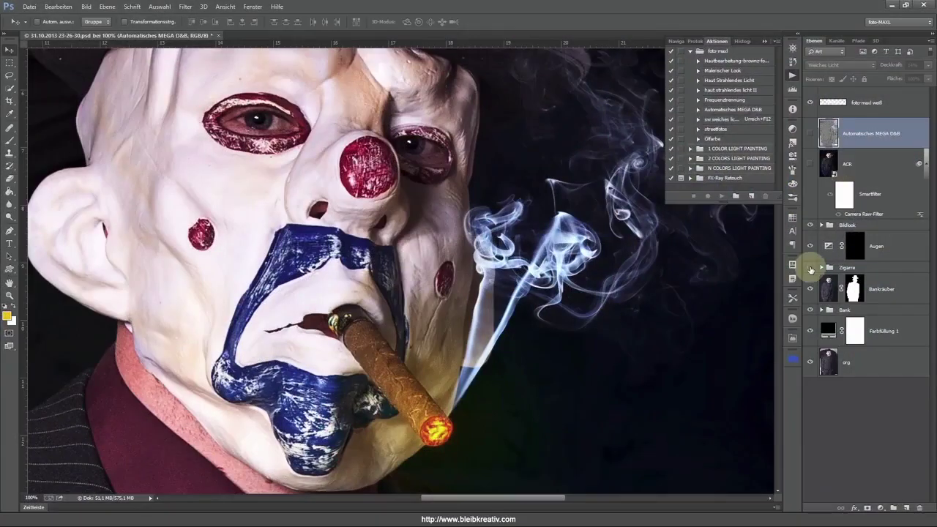
- Toggle the Zigarre group off and on to compare, then fit the photo on screen
left_click(810, 268)
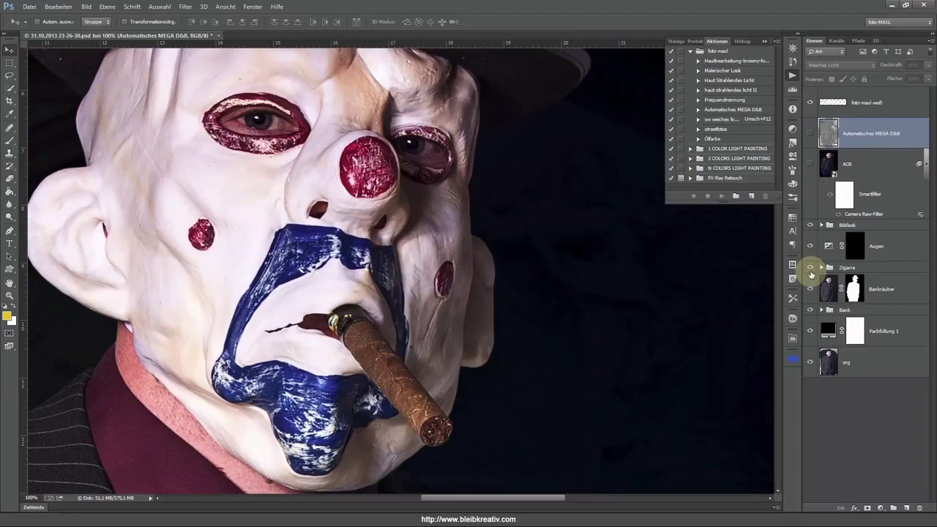
left_click(809, 268)
key("ctrl+0")
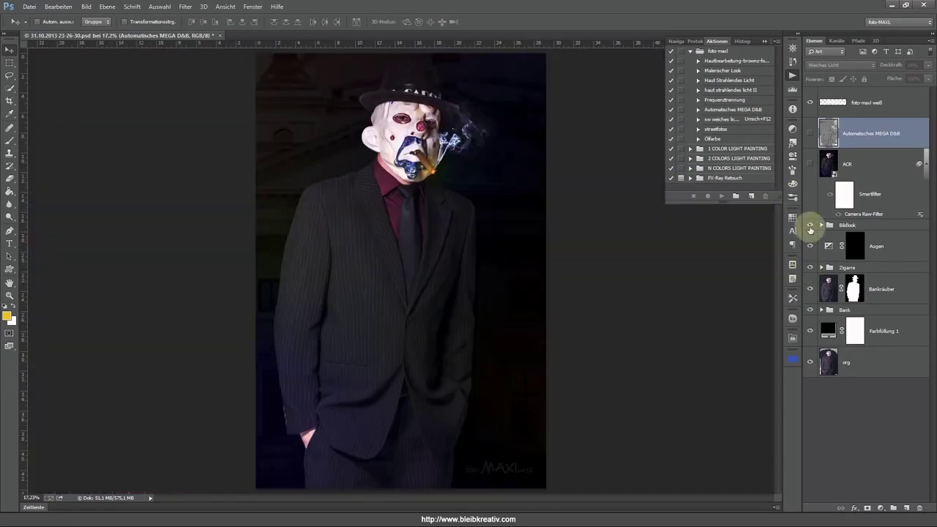
- Expand the Bildlook and Zigarre groups and inspect the Rauch and Himmel layers
left_click(821, 225)
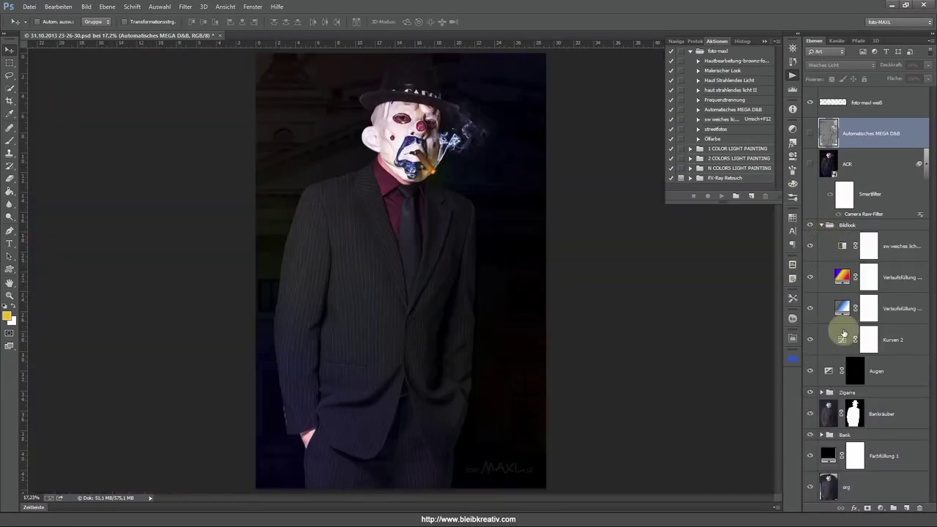
left_click(821, 225)
left_click(821, 268)
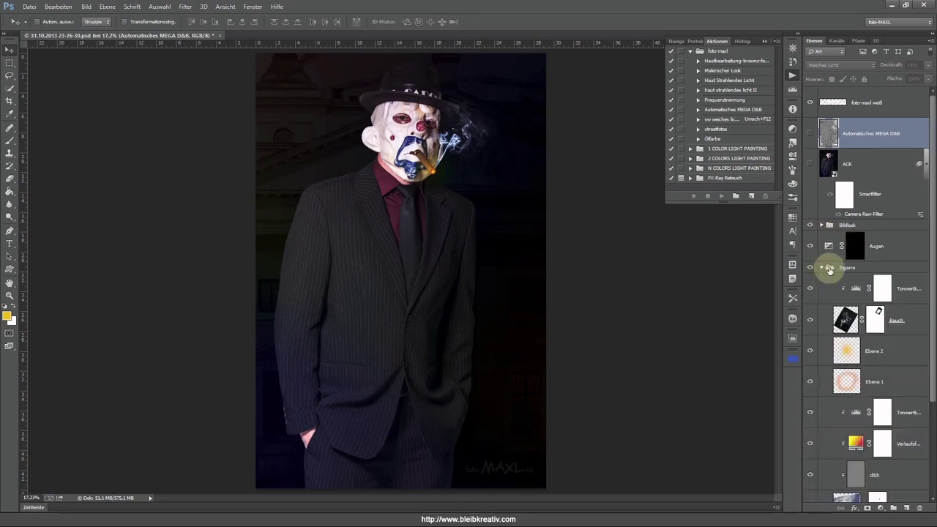
left_click(868, 267)
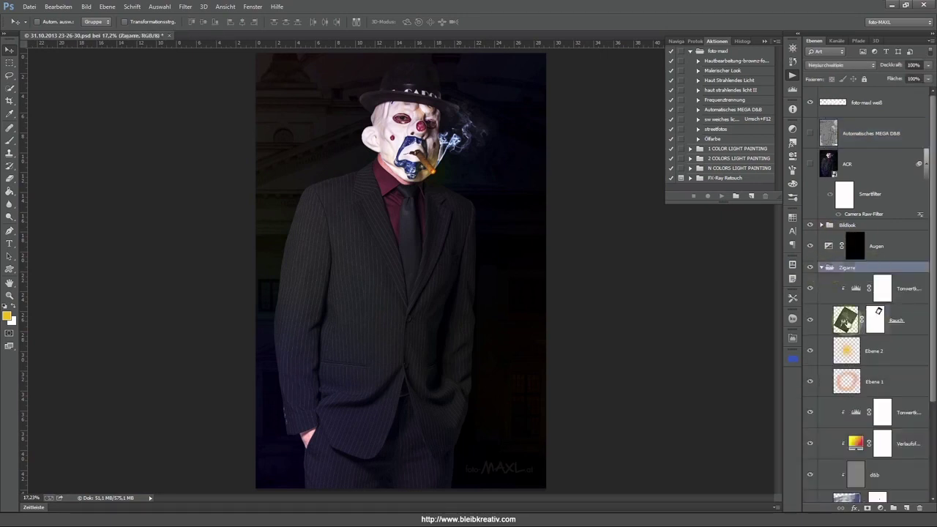
left_click(849, 322)
scroll(878, 330, "down", 2)
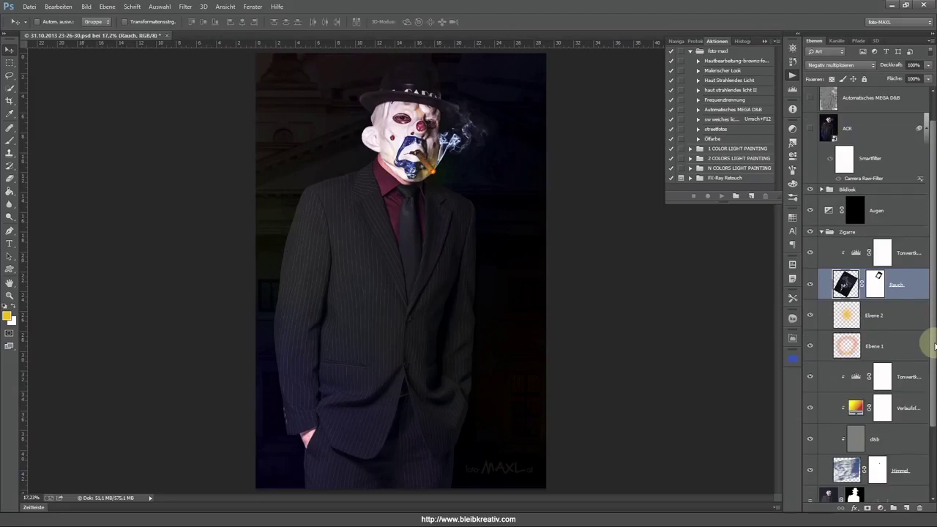
scroll(864, 395, "down", 1)
left_click(850, 425)
- Pan over the mask, cigar and tie, fit the image, then switch to Skies0278_L.jpg
mouse_move(851, 424)
left_mouse_down()
mouse_move(856, 388)
mouse_move(840, 369)
left_mouse_up()
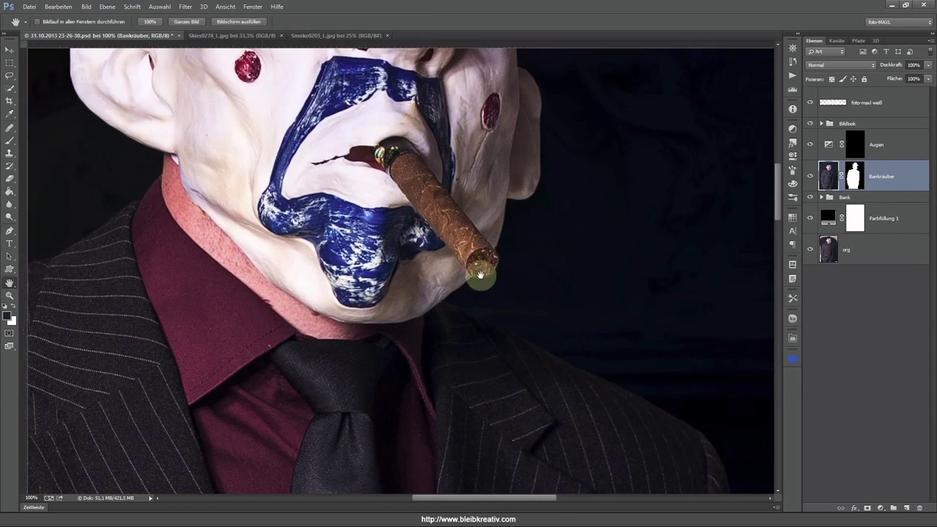
left_click_drag(481, 274, 485, 410)
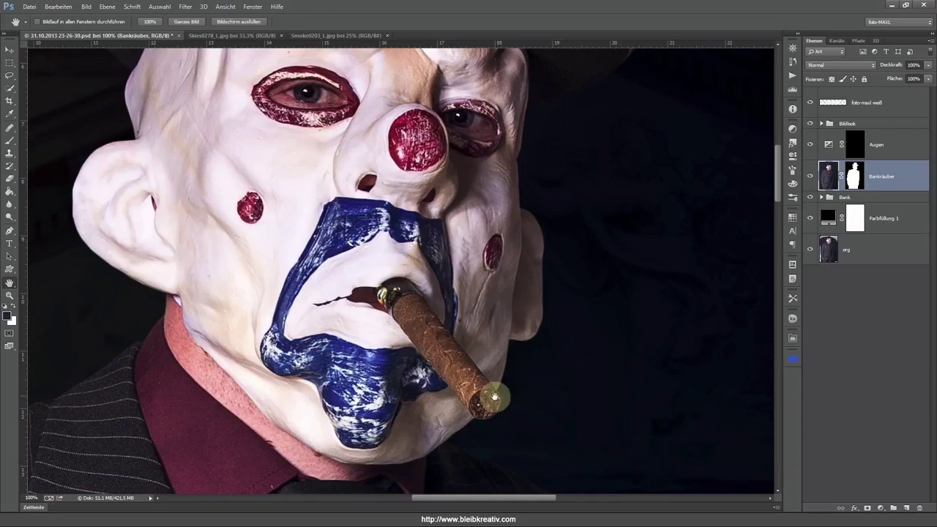
left_click_drag(488, 396, 466, 285)
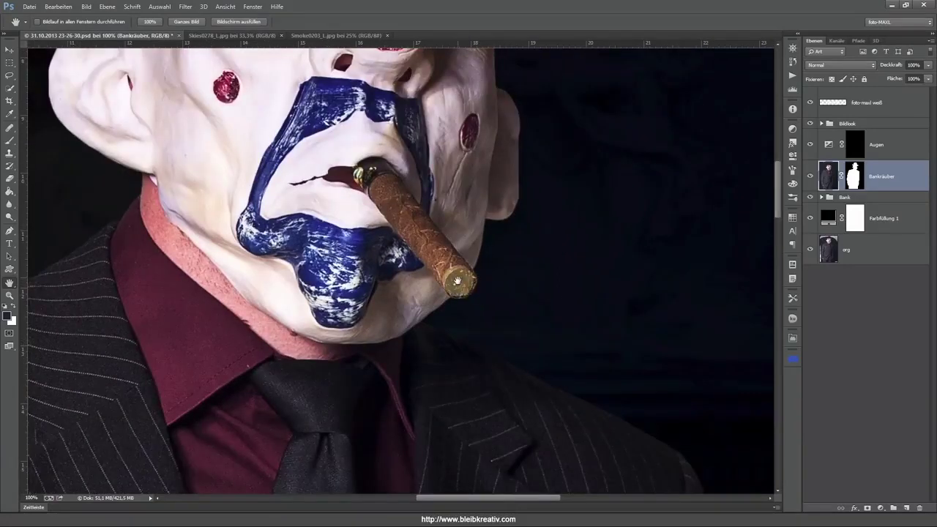
key("ctrl+0")
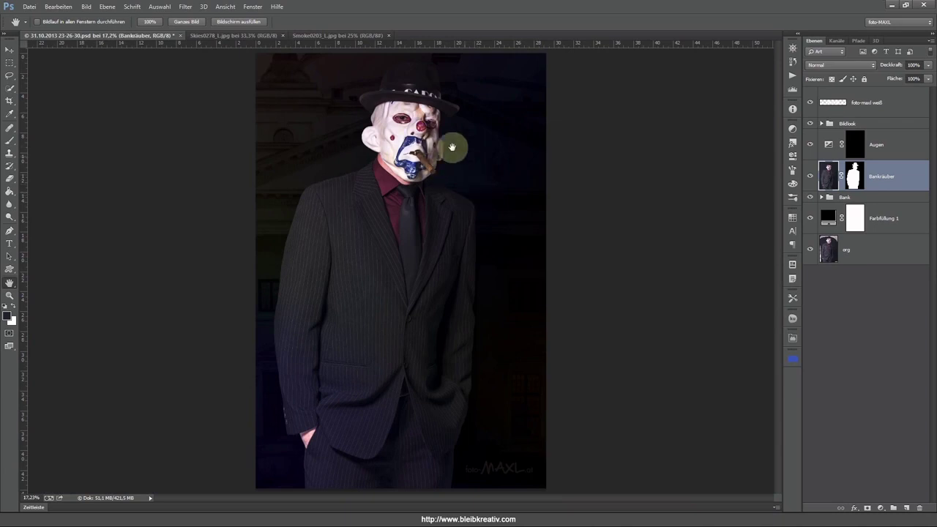
left_click(231, 37)
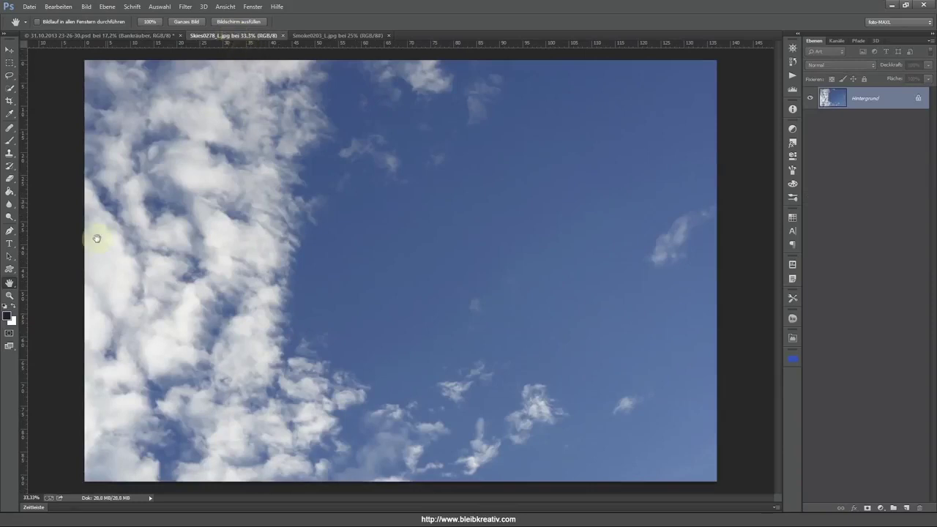
- Bring Smoke0203_L.jpg to the front with the Move tool ready
left_click(317, 37)
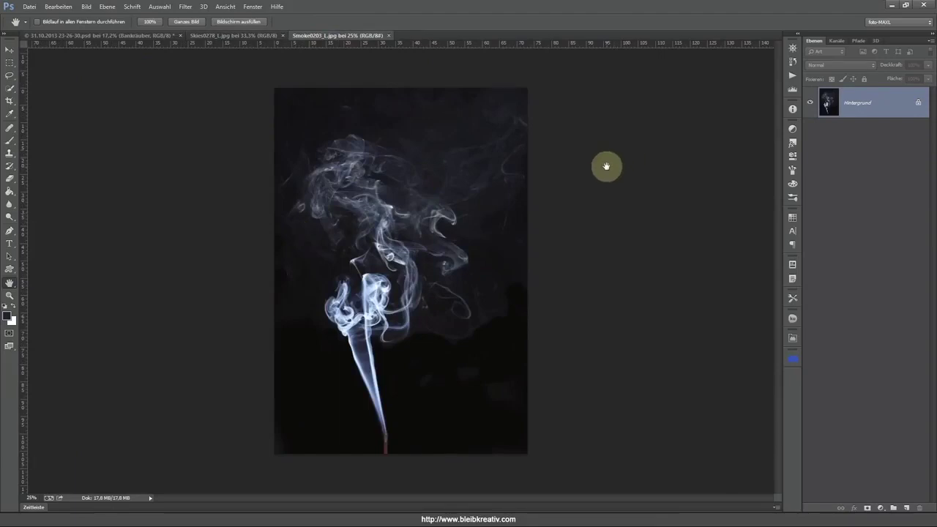
left_click(243, 35)
left_click(308, 34)
key("v")
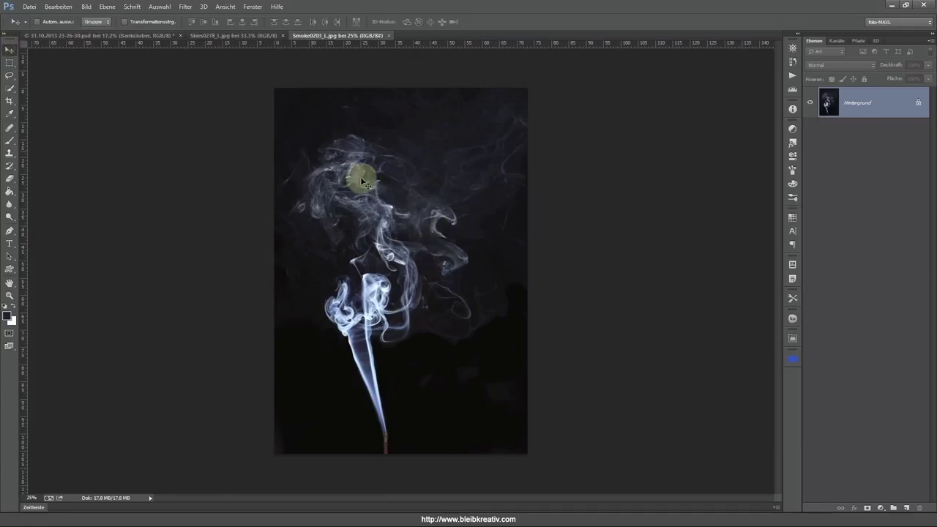
- Drag the smoke photo into the portrait, position it lower, and name the layer Rauch
mouse_move(400, 213)
left_mouse_down()
mouse_move(372, 180)
mouse_move(172, 61)
mouse_move(429, 244)
left_mouse_up()
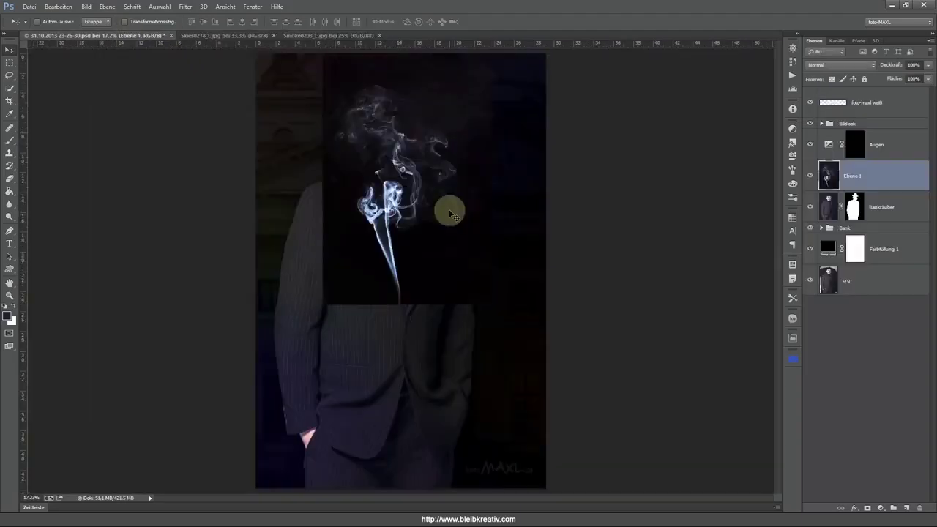
left_click_drag(449, 213, 471, 276)
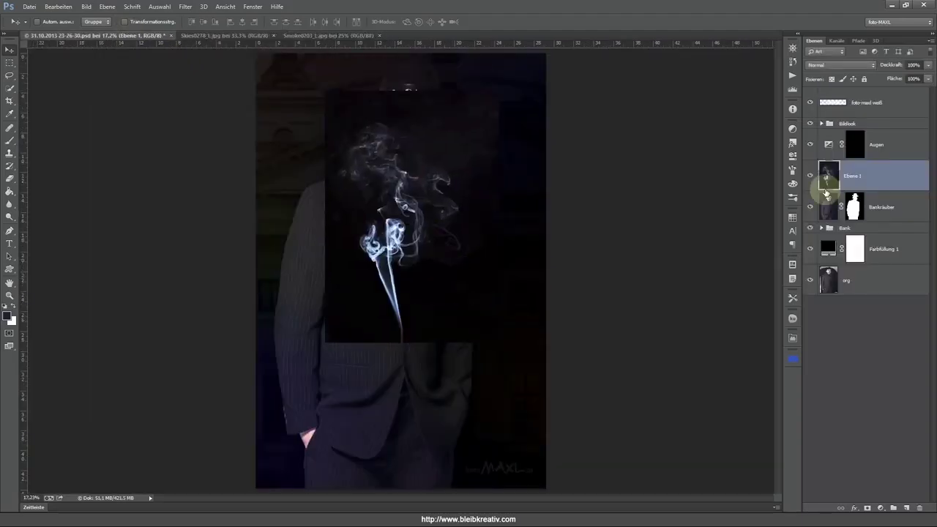
double_click(866, 177)
type("Ra")
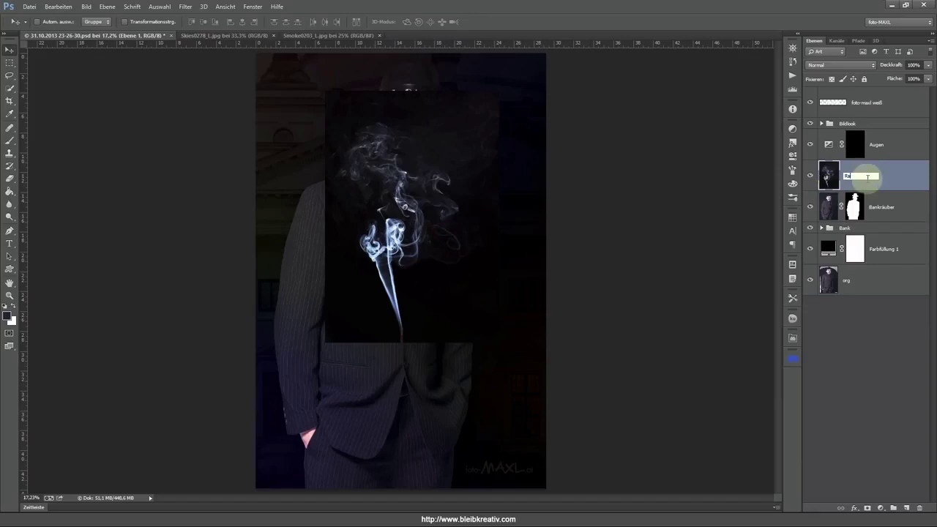
type("uch")
key("Return")
- Put the Rauch layer into a new group named Zigarre
key("ctrl+g")
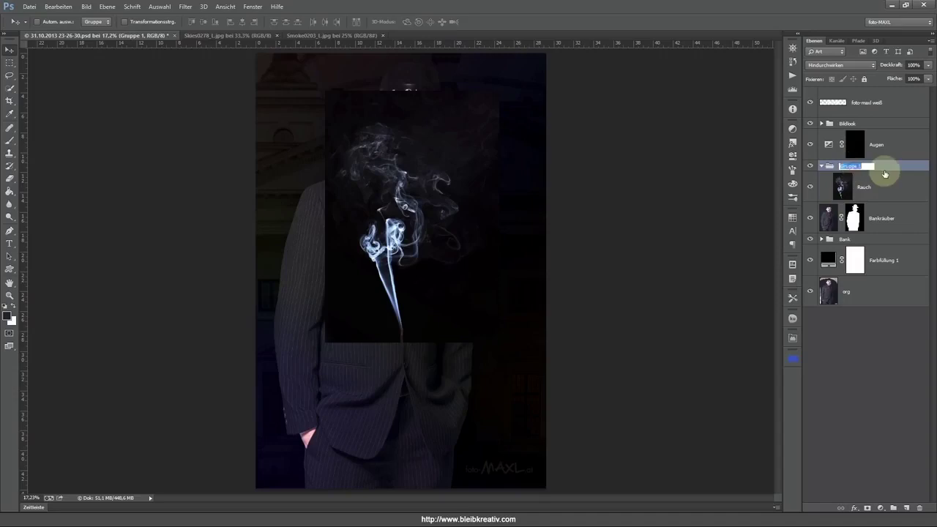
double_click(848, 166)
type("Qualm")
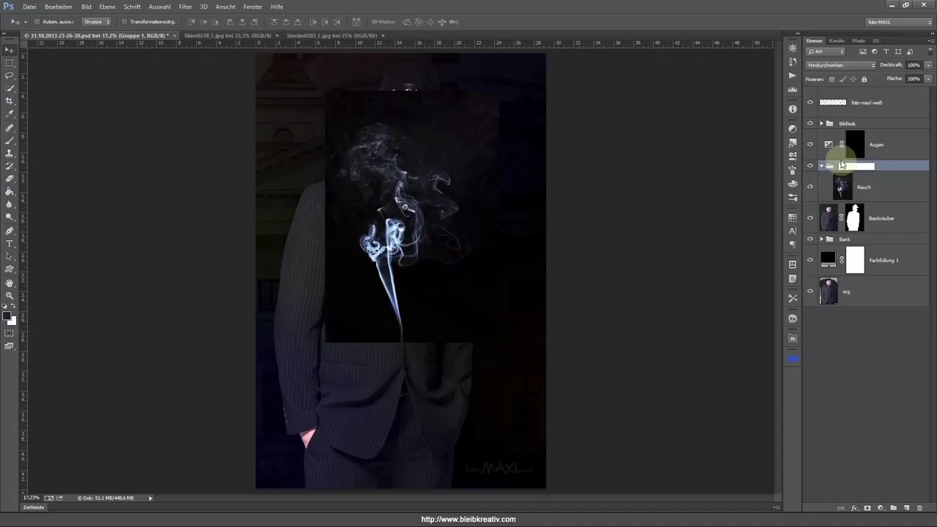
key("Return")
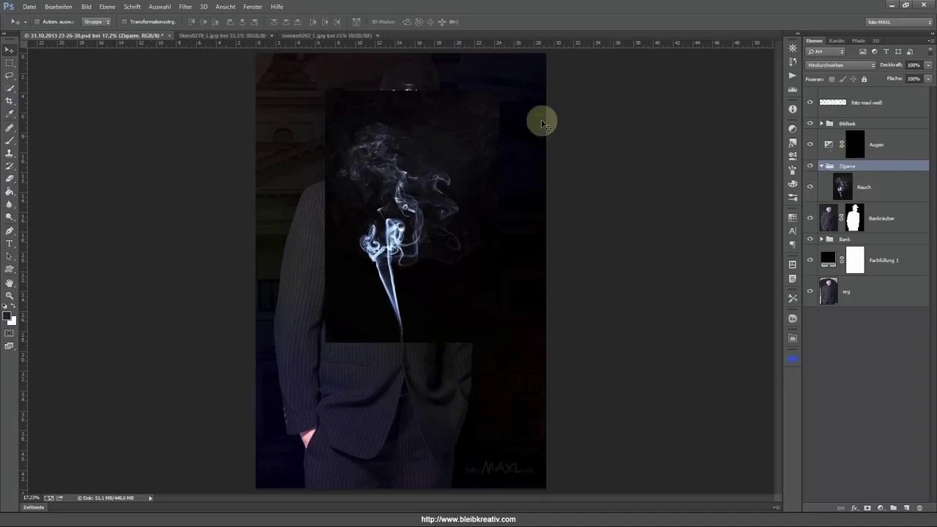
left_click(233, 35)
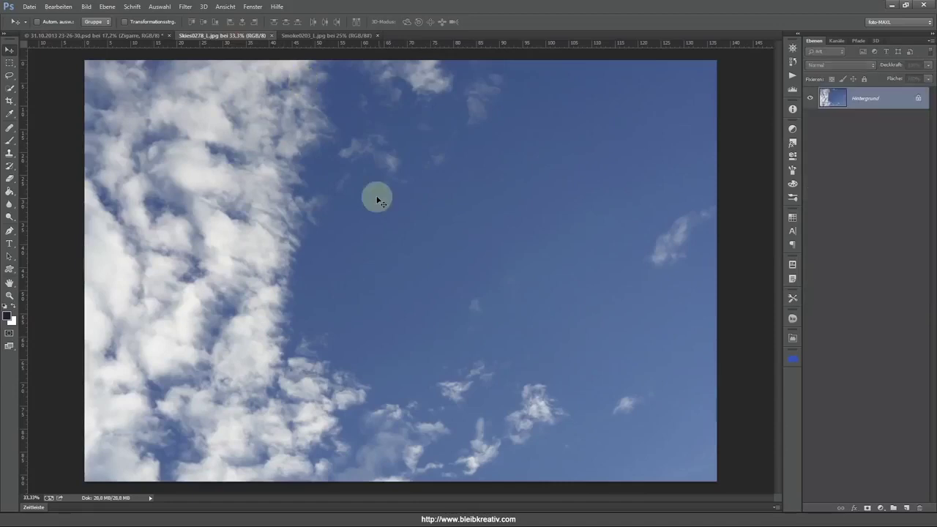
- Add the sky photo beneath Rauch as a hidden layer named Himmel
mouse_move(299, 201)
left_mouse_down()
mouse_move(182, 147)
mouse_move(372, 316)
left_mouse_up()
mouse_move(857, 184)
left_mouse_down()
mouse_move(842, 207)
mouse_move(849, 183)
left_mouse_up()
double_click(886, 218)
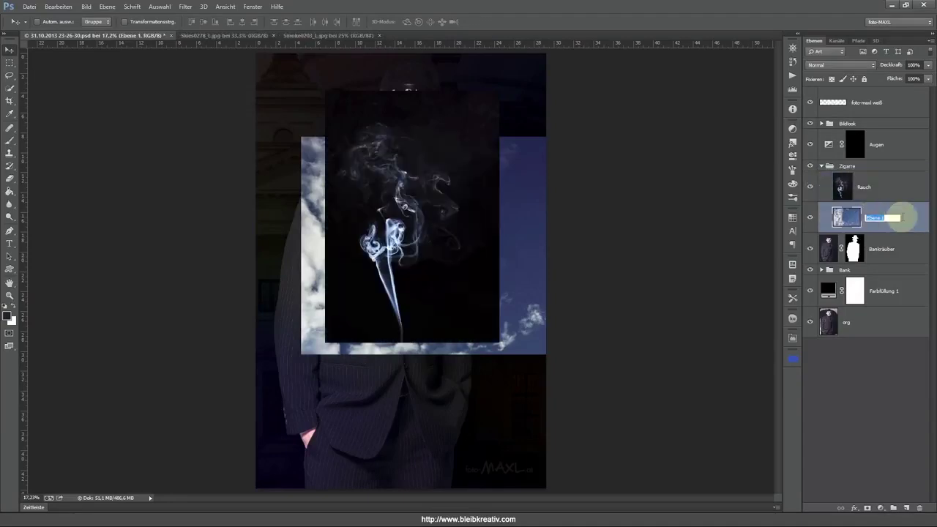
type("H")
type("immel")
key("Return")
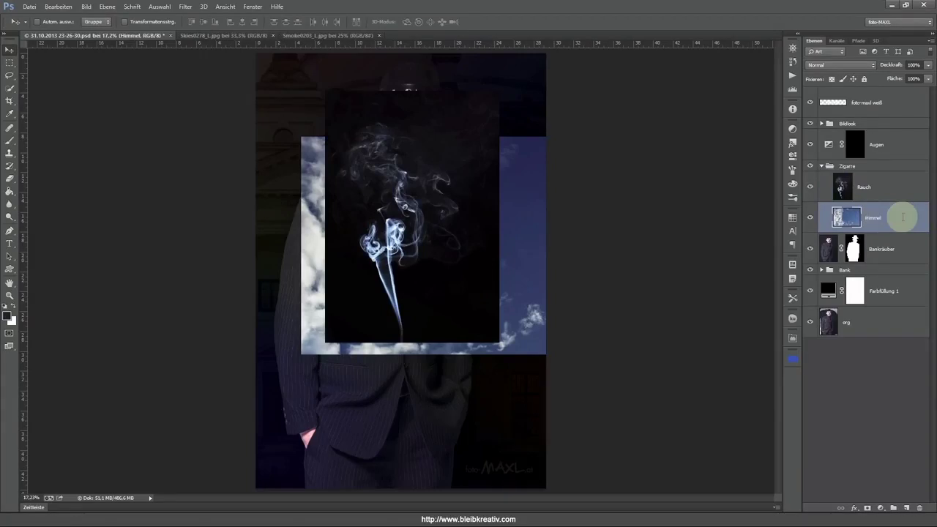
left_click(810, 217)
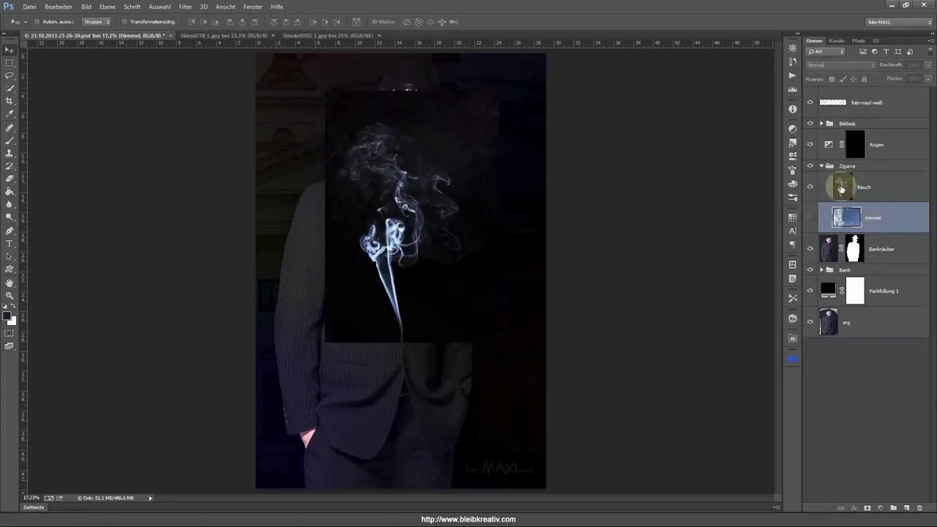
left_click(841, 189)
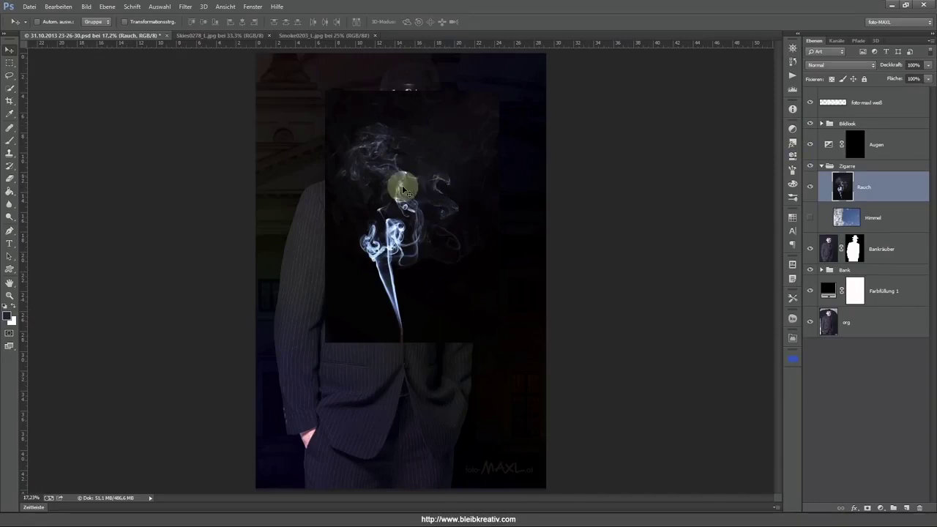
- Add a Levels adjustment clipped to Rauch, setting the black point from the dark background
left_click(792, 128)
left_click(712, 144)
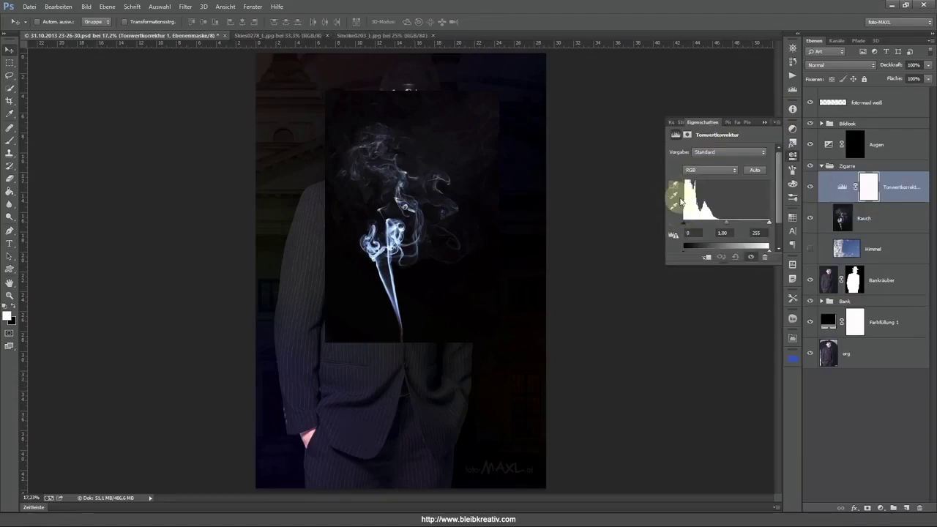
left_click(707, 257)
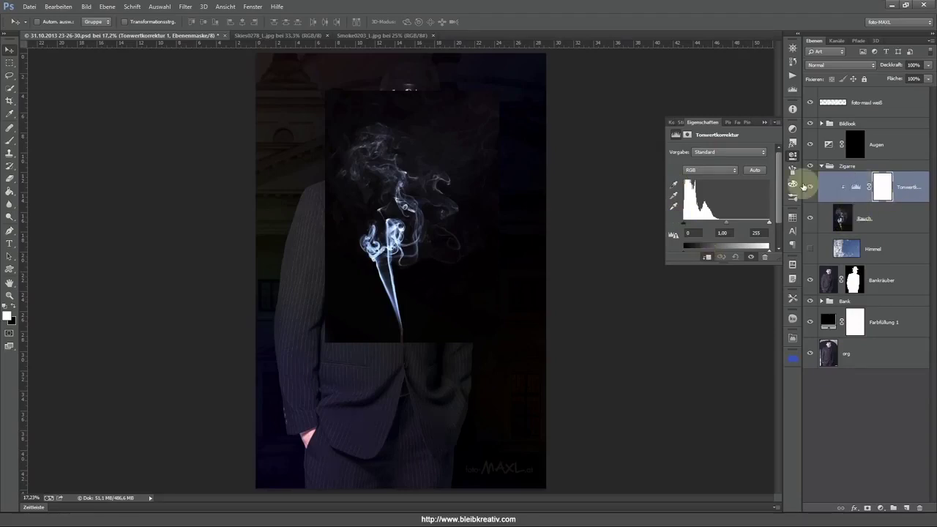
left_click(674, 186)
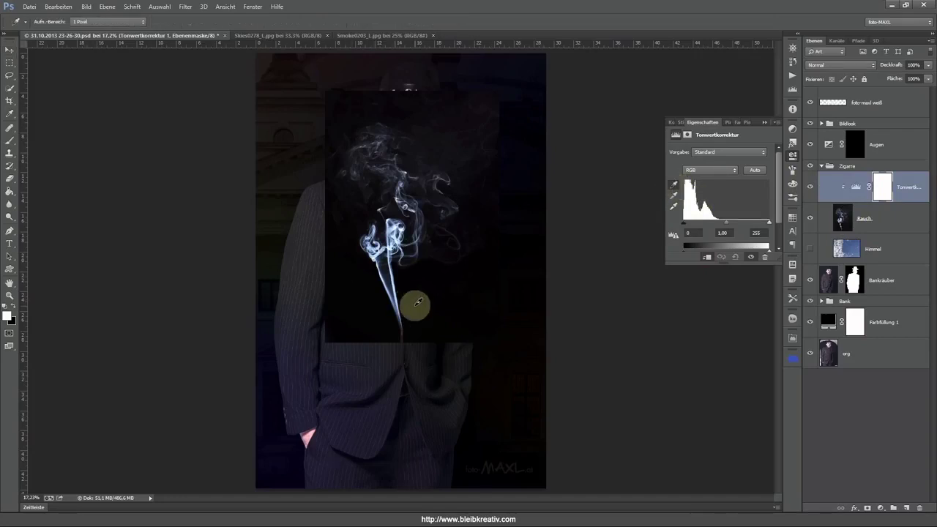
left_click(459, 329)
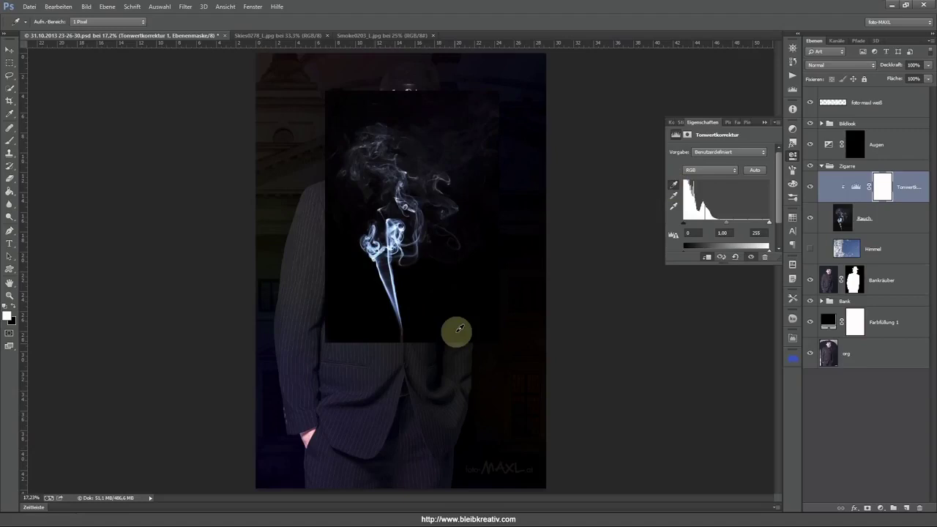
- Close the Levels properties, select Rauch, and open its blending mode list
left_click(793, 156)
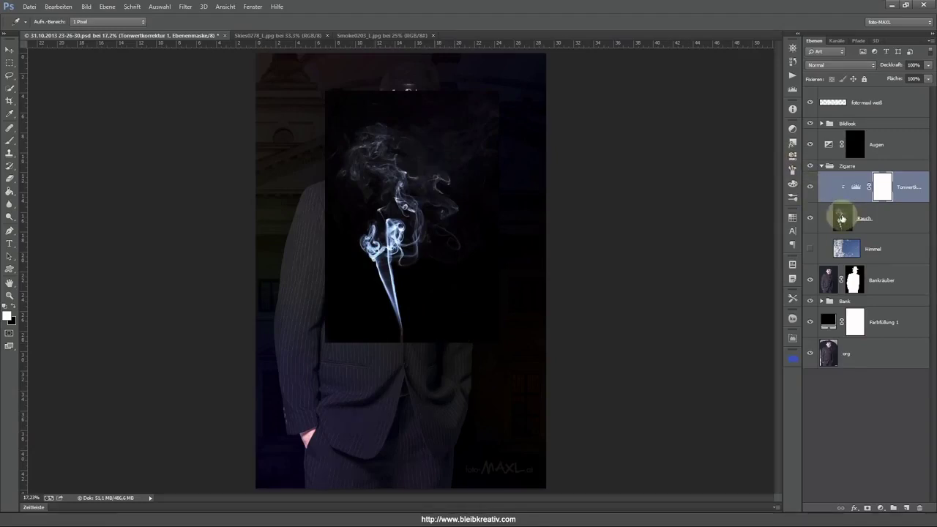
key("v")
left_click(851, 214)
left_click(814, 64)
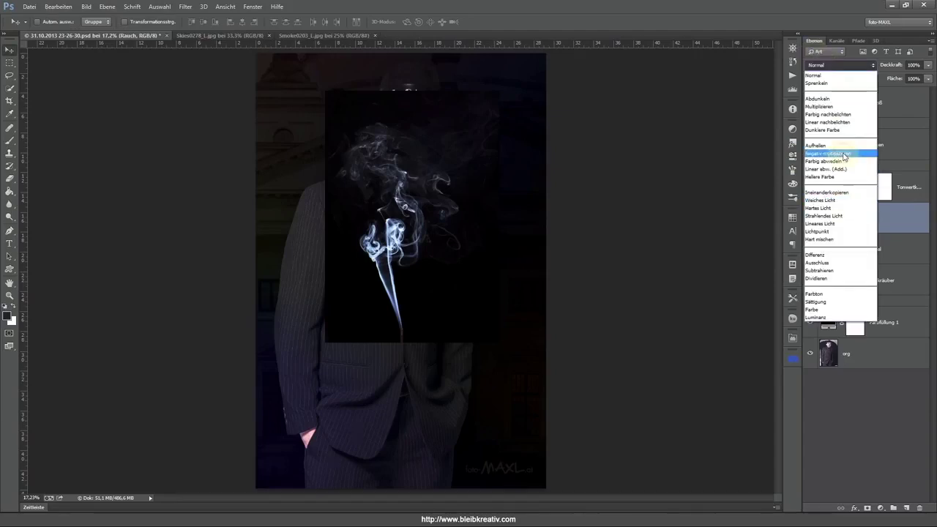
- Set Rauch to Negativ multiplizieren, add a layer mask, and prepare a black brush
left_click(841, 154)
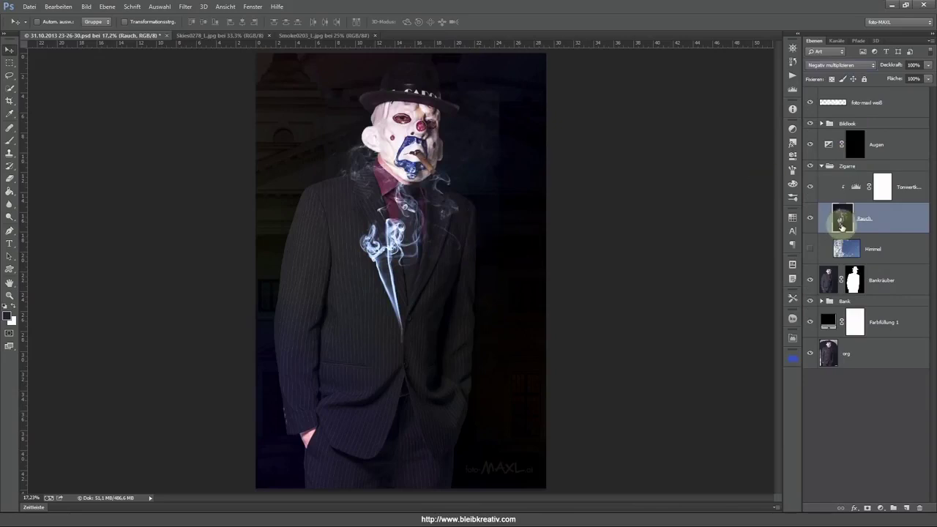
left_click(867, 508)
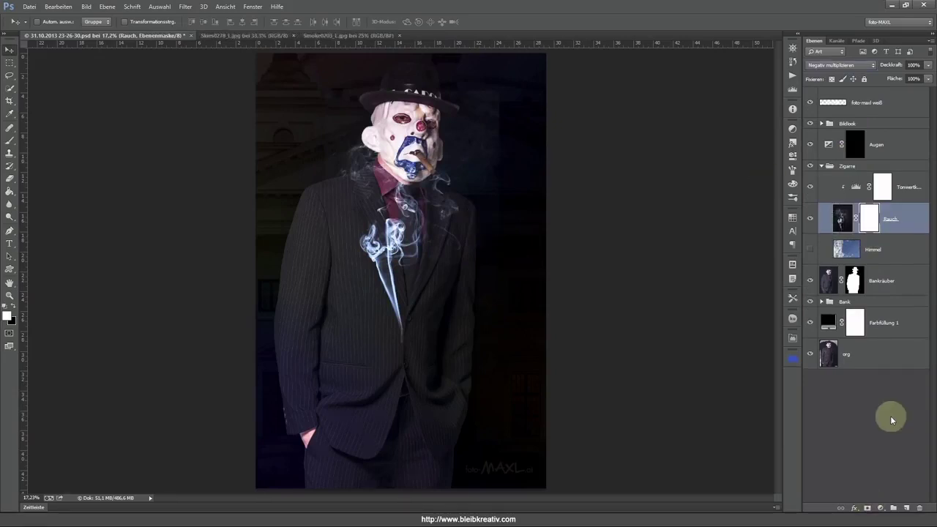
key("b")
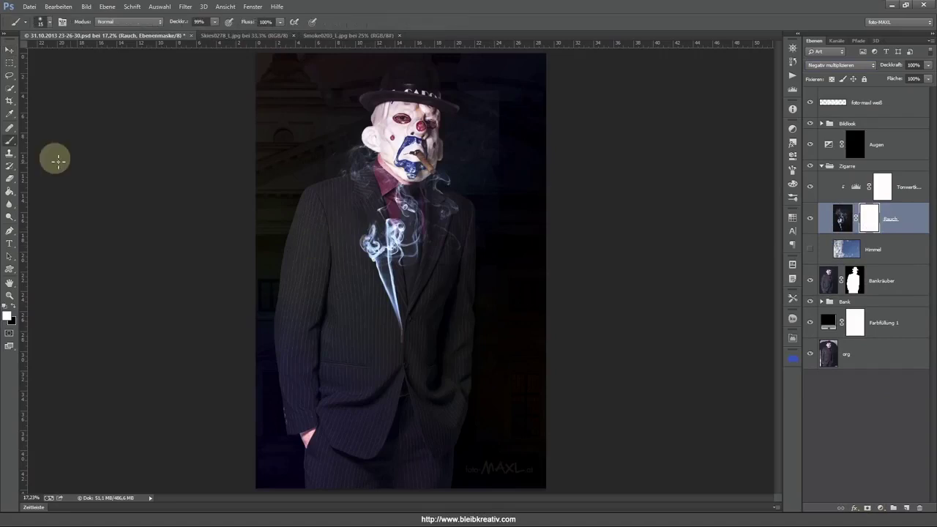
right_click(10, 139)
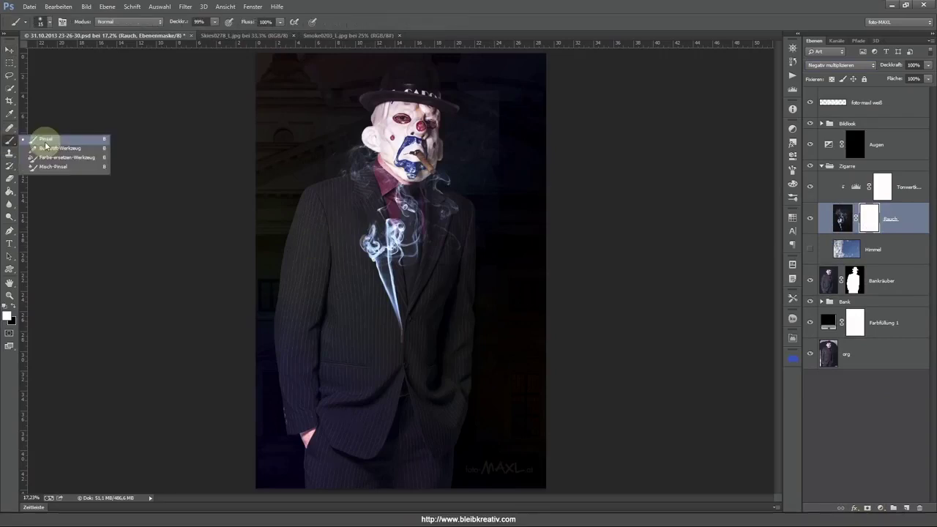
left_click(45, 140)
left_click_drag(427, 216, 444, 209)
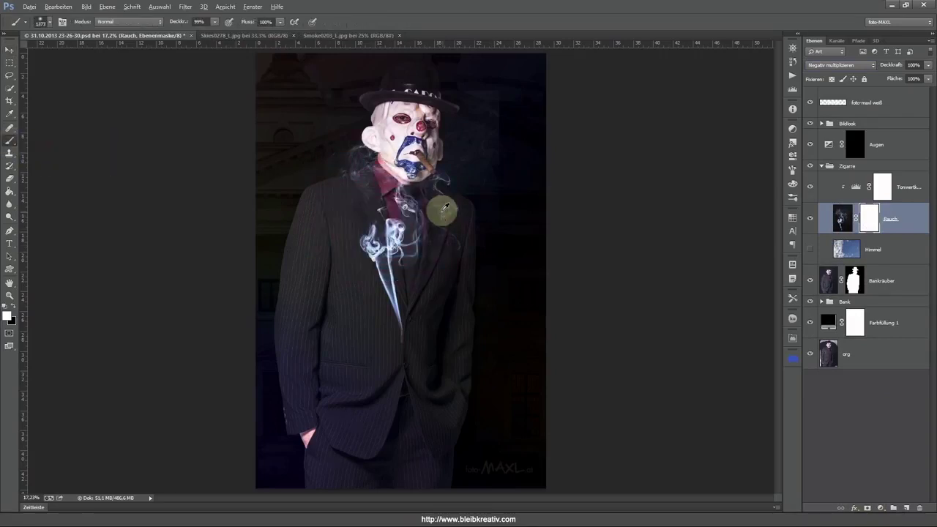
left_click(13, 306)
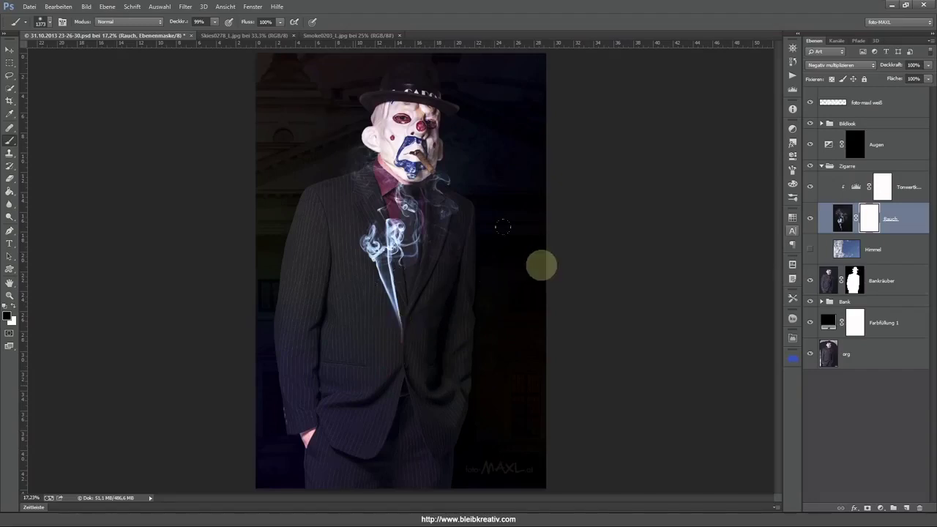
- Mask out the lower smoke and move the smoke up onto the face
left_click_drag(393, 325, 541, 266)
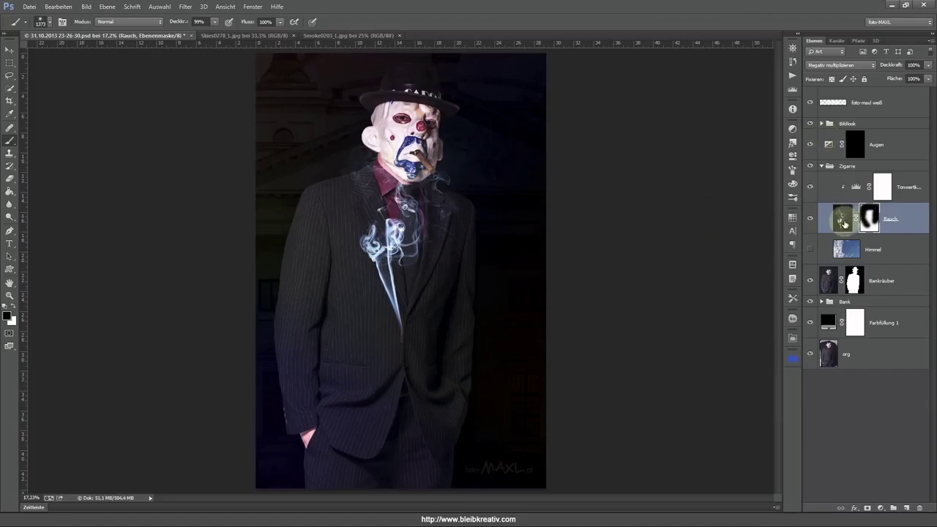
left_click(846, 220)
left_click(869, 218)
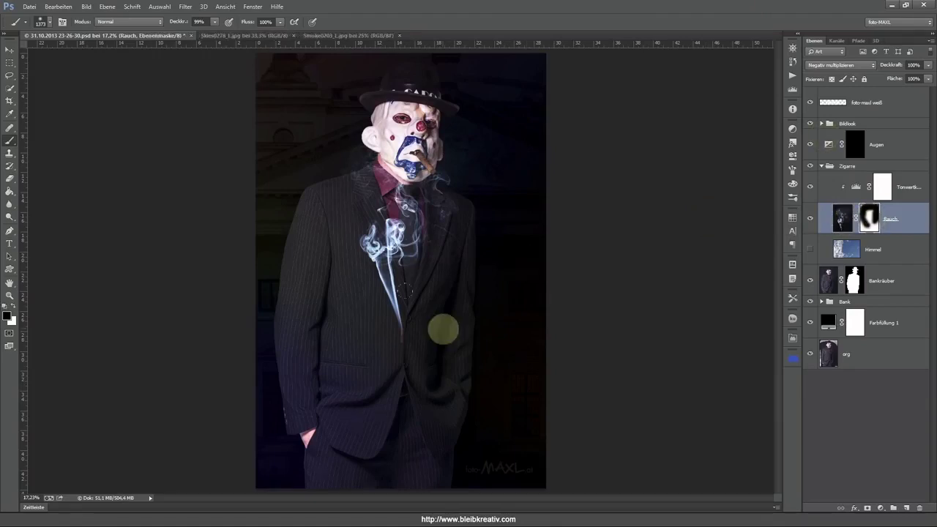
right_click(439, 329, "alt")
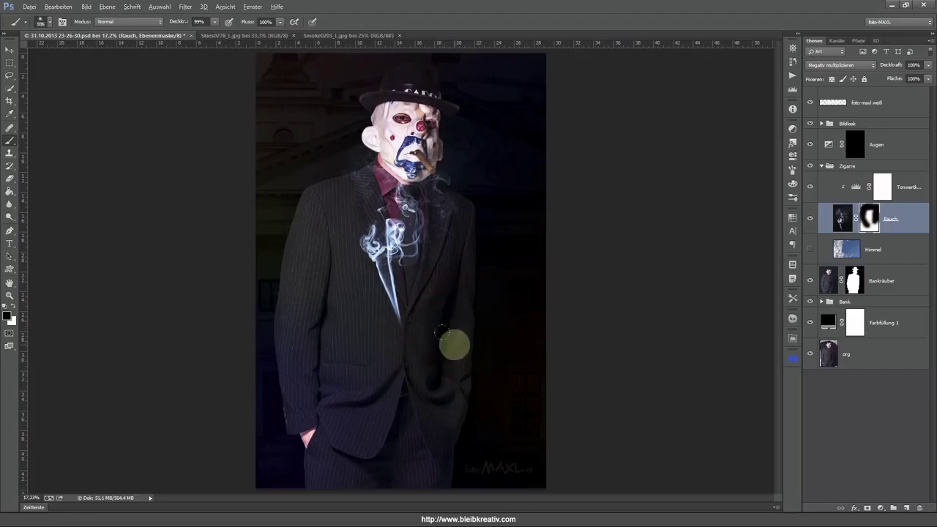
key("v")
mouse_move(426, 249)
left_mouse_down()
mouse_move(391, 248)
mouse_move(423, 136)
mouse_move(416, 114)
left_mouse_up()
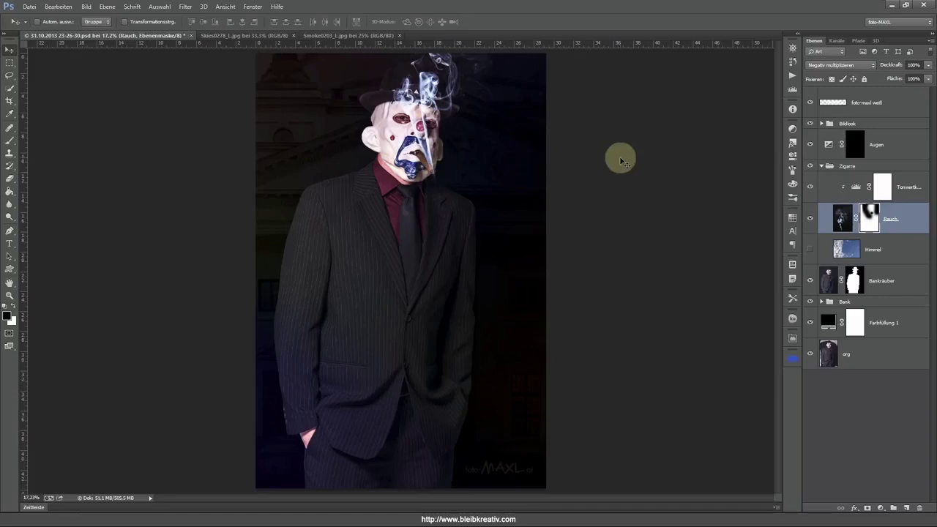
- Free-transform the smoke, scaling it to about 42% and moving it to the cigar
key("ctrl+t")
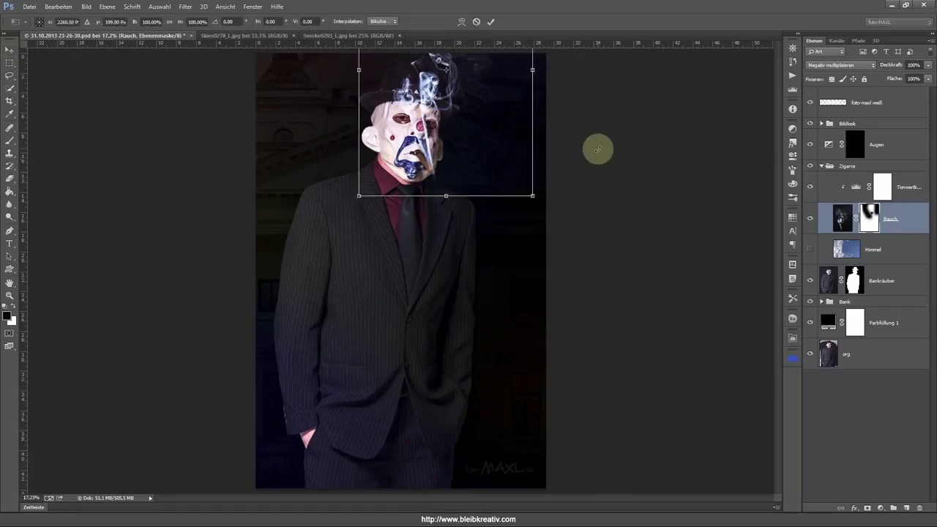
key("ctrl+minus")
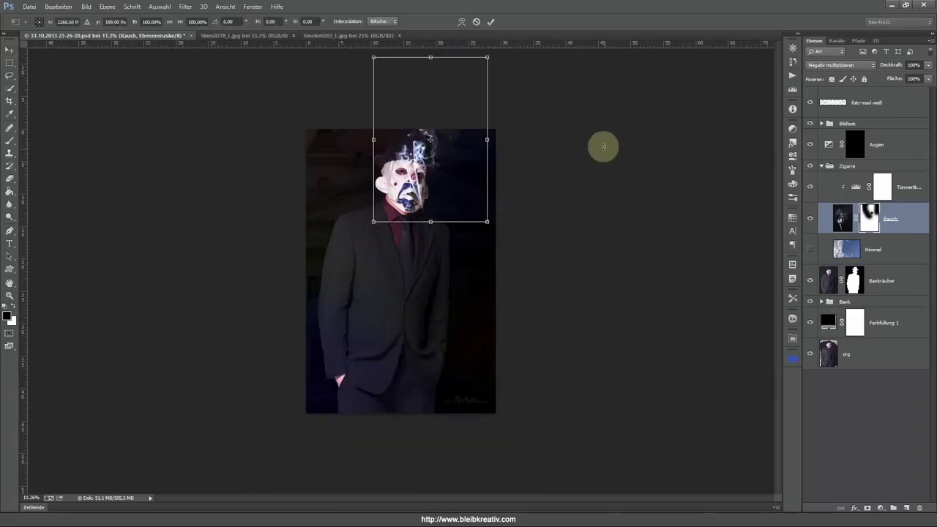
mouse_move(487, 57)
left_mouse_down()
mouse_move(408, 155)
mouse_move(421, 154)
left_mouse_up()
left_click_drag(395, 199, 423, 186)
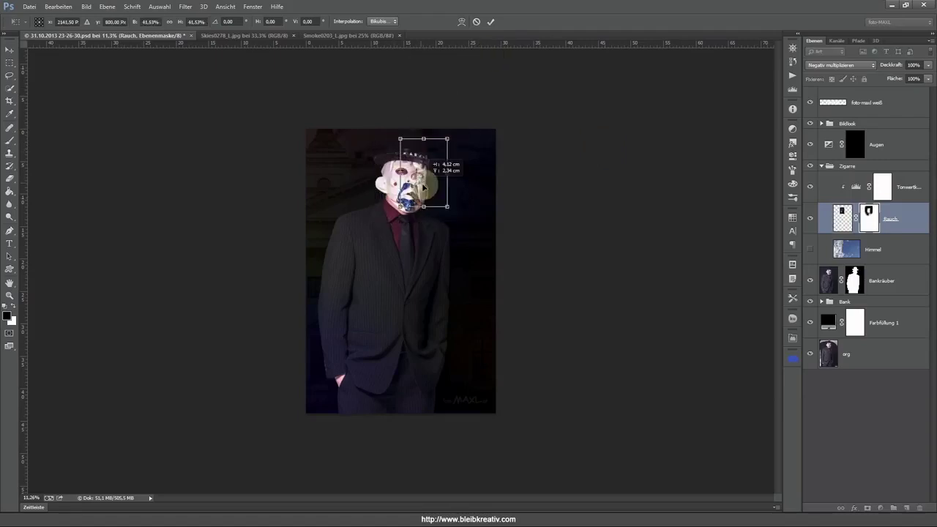
key("ctrl+1")
mouse_move(552, 202)
left_mouse_down()
mouse_move(459, 371)
mouse_move(492, 164)
left_mouse_up()
key("ctrl+minus")
key("ctrl+minus")
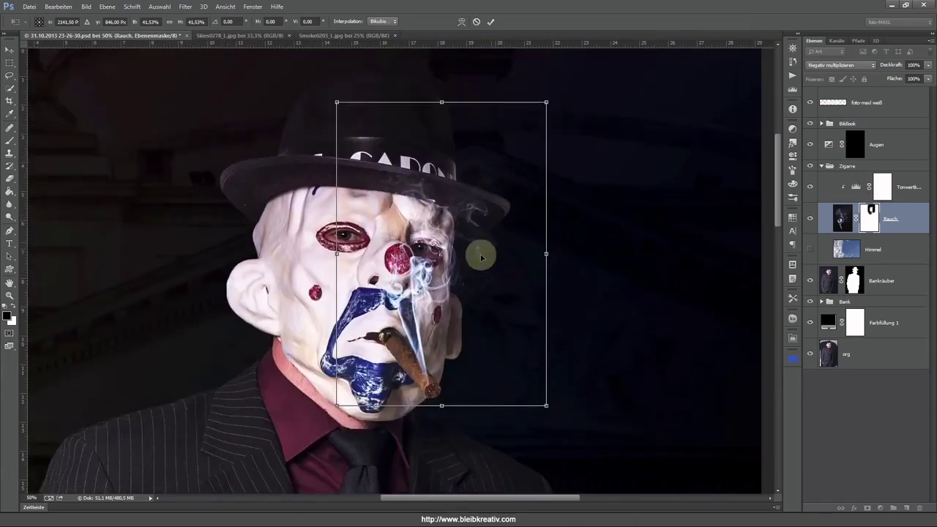
left_click_drag(410, 309, 417, 309)
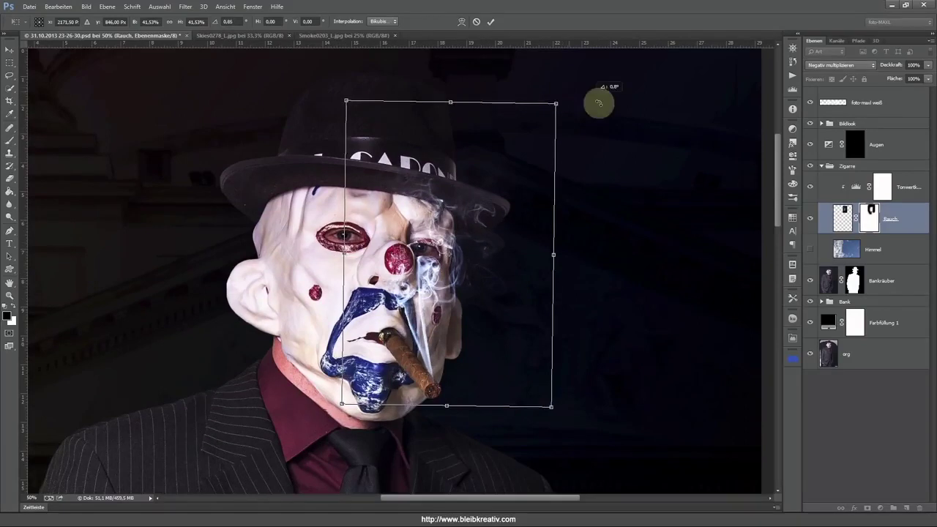
- Rotate the smoke about 30° clockwise and fine-tune its position beside the cigar
left_click_drag(566, 89, 523, 195)
left_click_drag(402, 260, 442, 272)
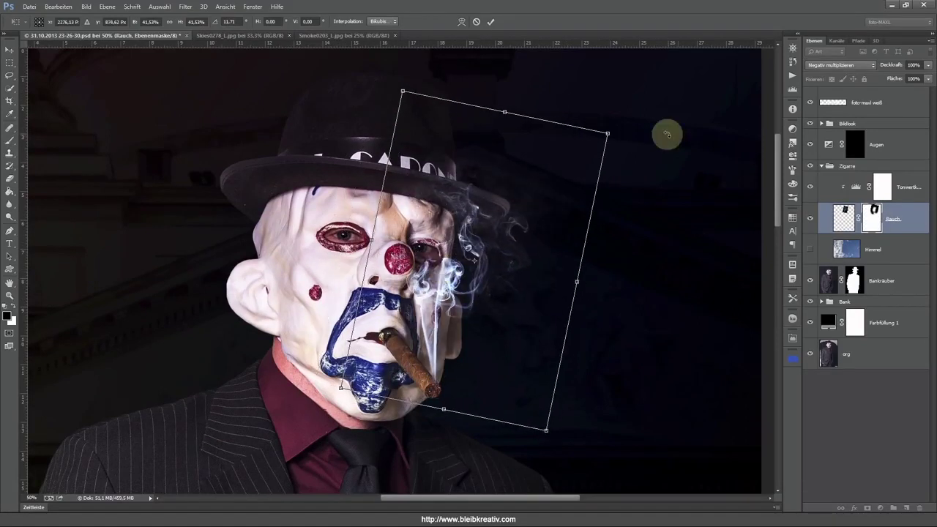
left_click_drag(665, 134, 692, 147)
left_click_drag(469, 271, 486, 272)
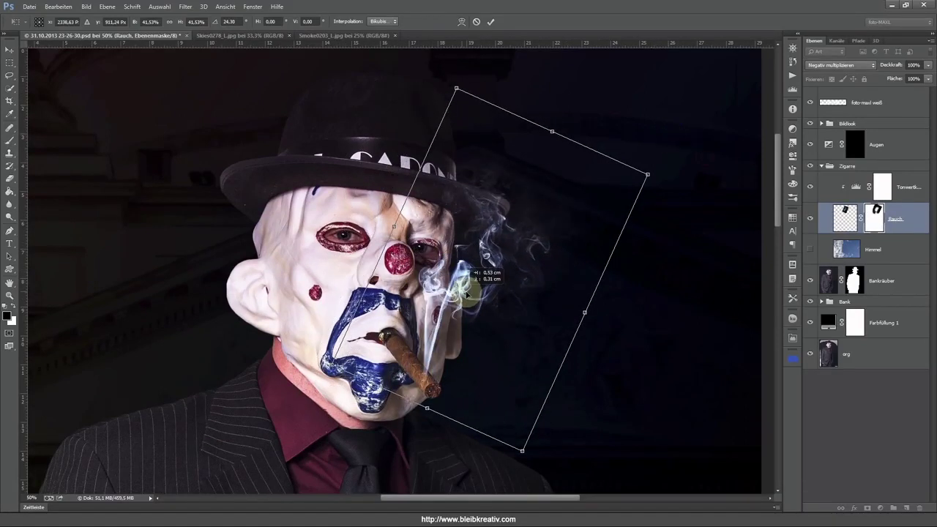
left_click_drag(703, 158, 733, 200)
left_click_drag(503, 266, 515, 270)
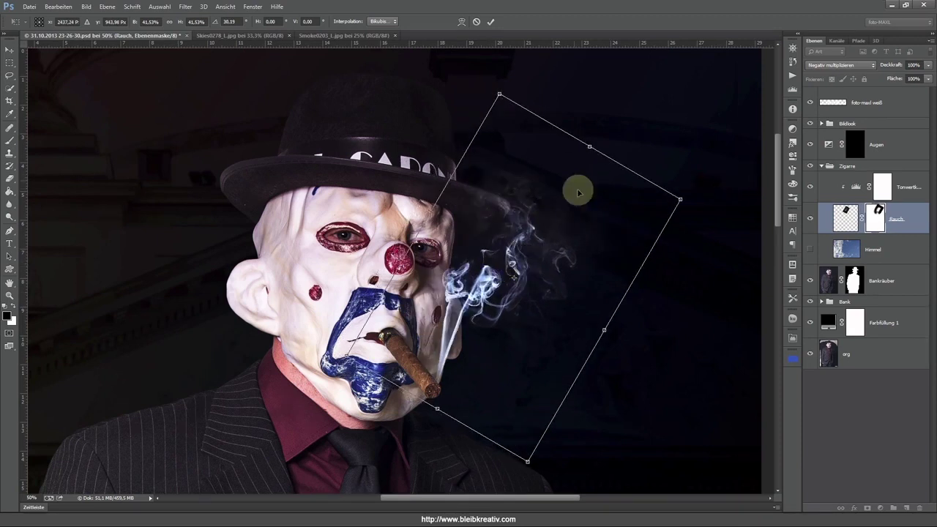
right_click(497, 258)
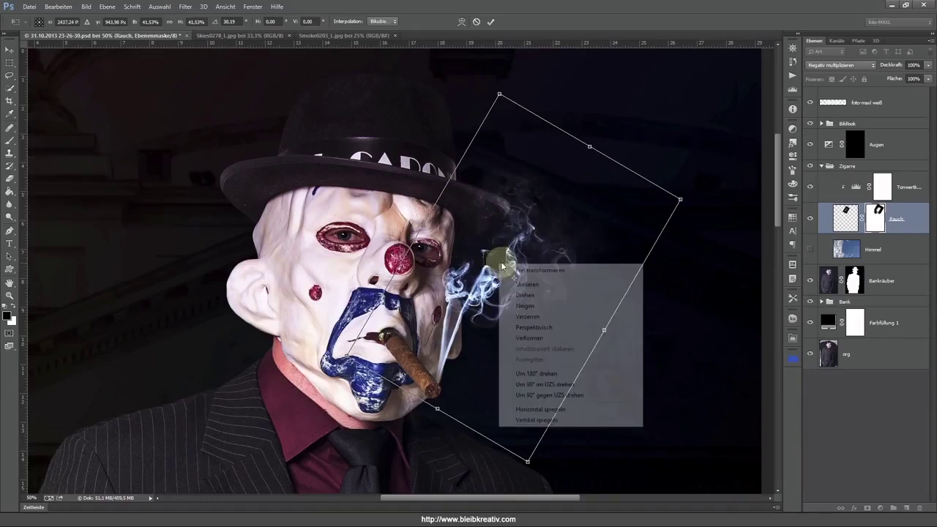
- Warp the smoke to curl up and right, apply it, and nudge it onto the cigar tip
left_click(541, 342)
left_click_drag(455, 322, 476, 324)
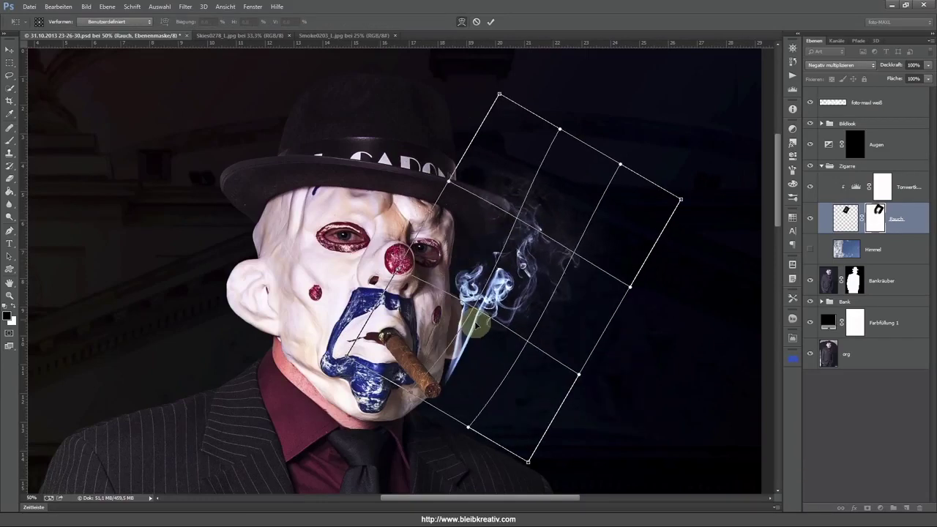
mouse_move(443, 387)
left_mouse_down()
mouse_move(544, 269)
mouse_move(502, 203)
mouse_move(489, 203)
mouse_move(583, 266)
mouse_move(472, 303)
mouse_move(492, 298)
left_mouse_up()
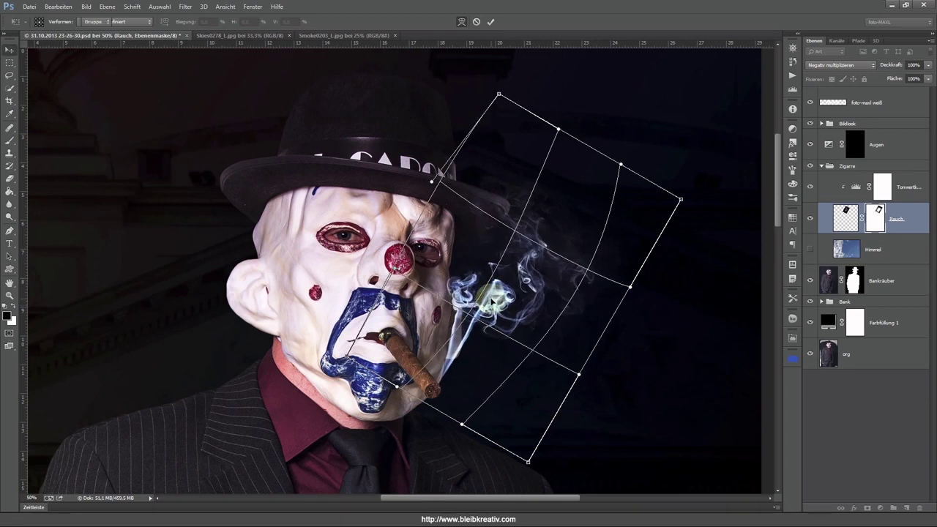
key("Return")
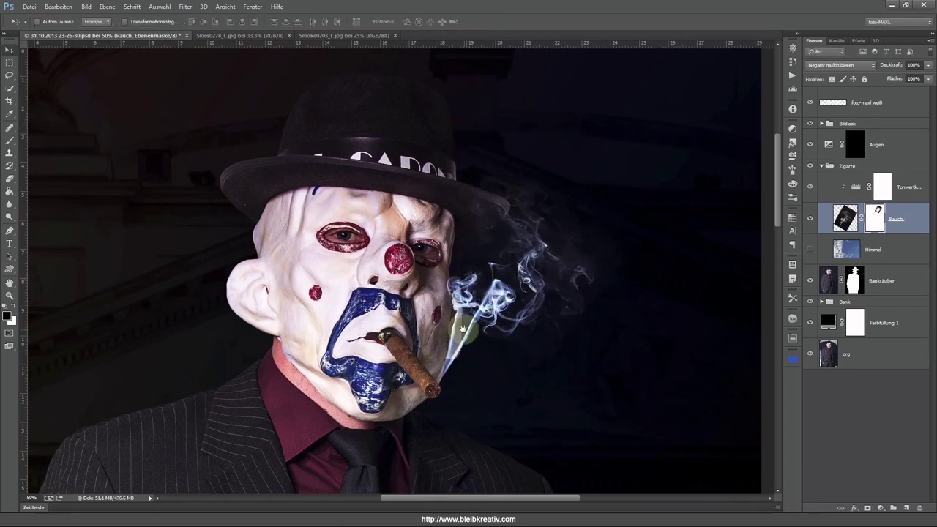
scroll(416, 258, "down", 3)
scroll(416, 258, "down", 1)
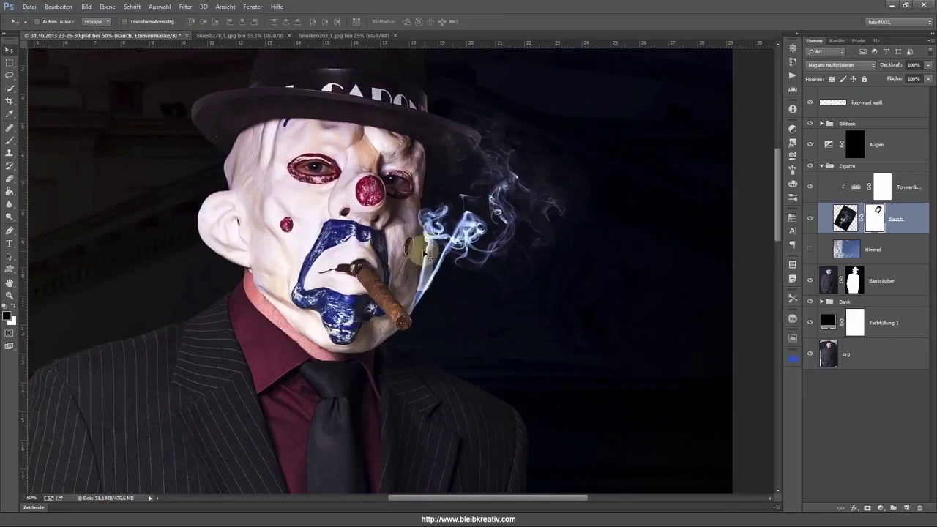
left_click_drag(415, 257, 438, 261)
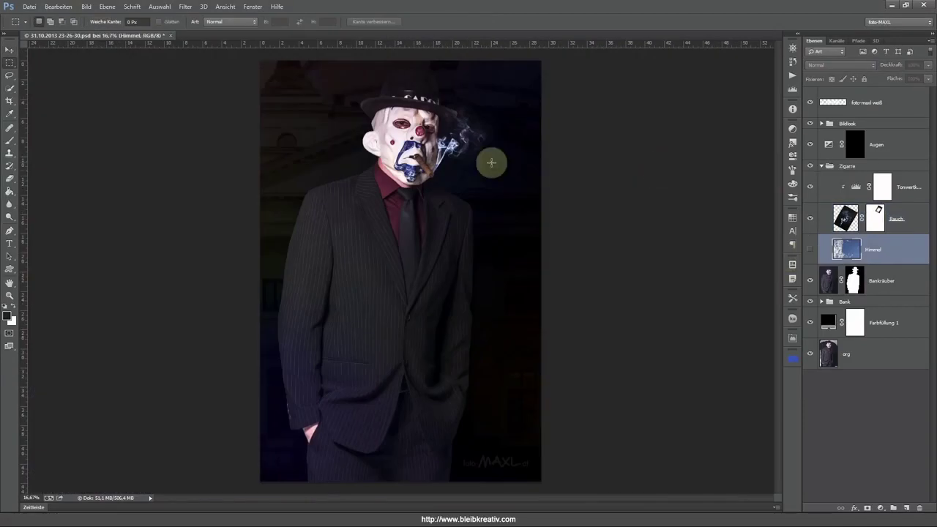
- Show the Himmel sky layer and push it to the canvas's left edge
key("ctrl+1")
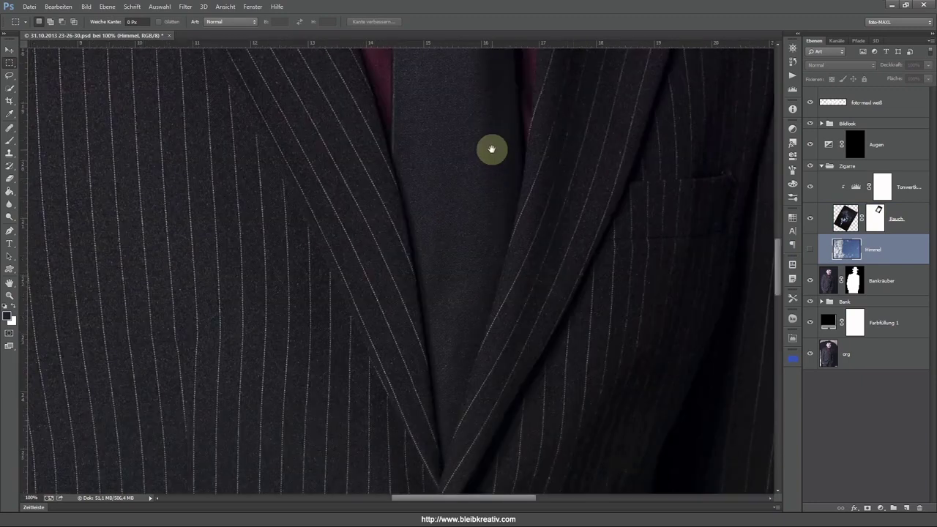
left_click_drag(491, 151, 386, 355)
left_click_drag(508, 248, 449, 310)
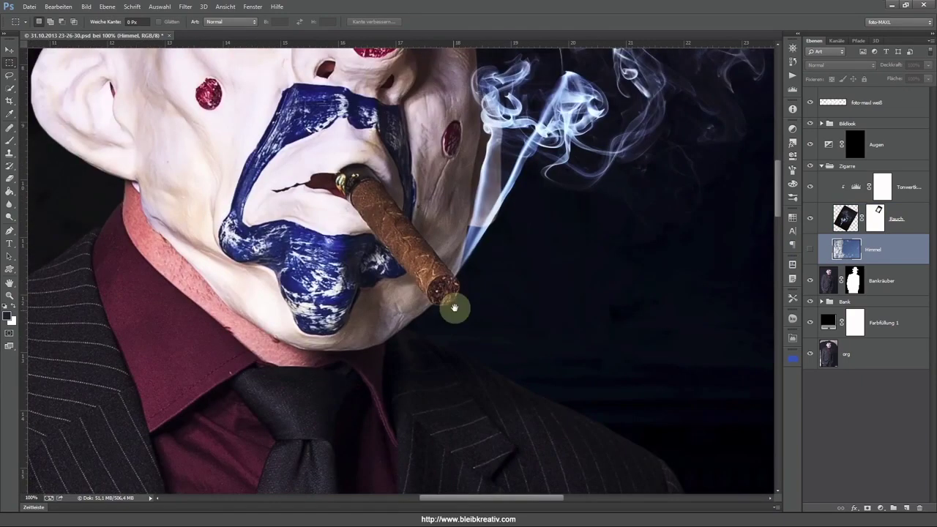
left_click_drag(416, 460, 439, 276)
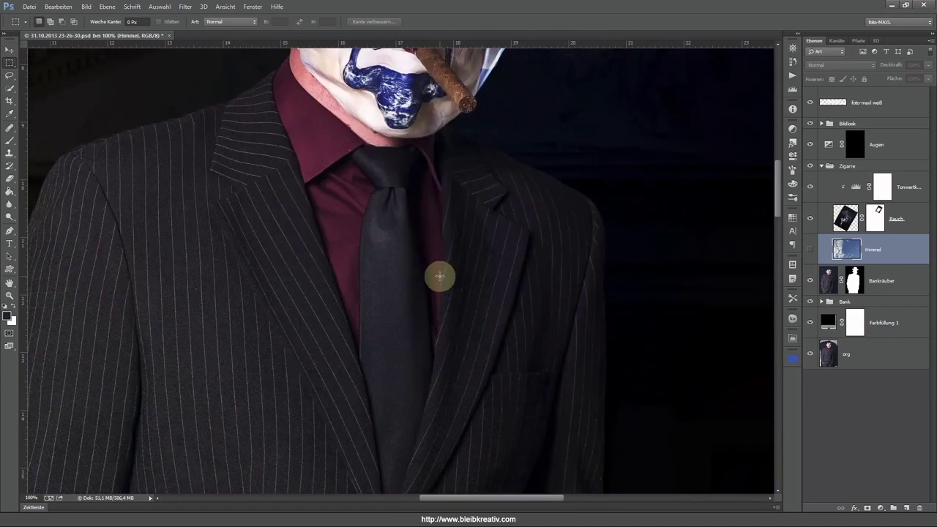
key("ctrl+0")
left_click(810, 250)
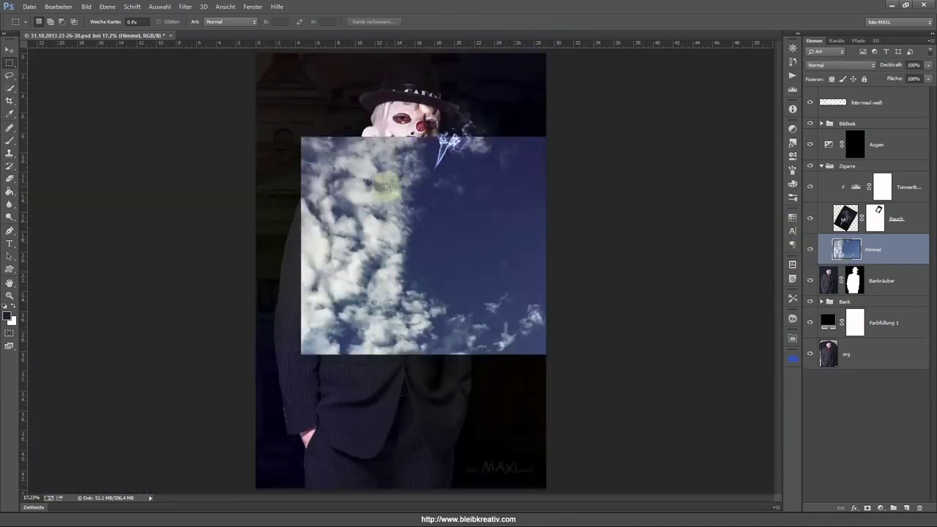
left_click(293, 130)
left_click_drag(293, 130, 437, 356)
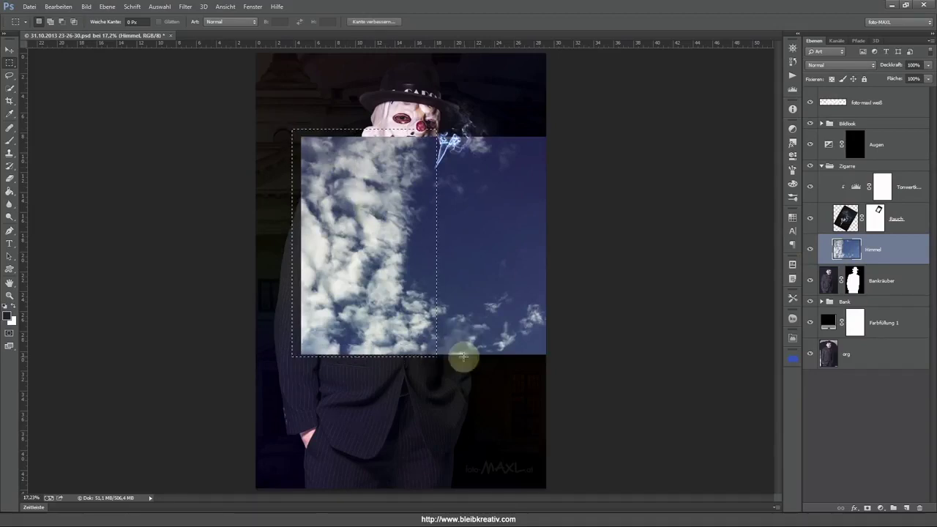
key("v")
key("ctrl+d")
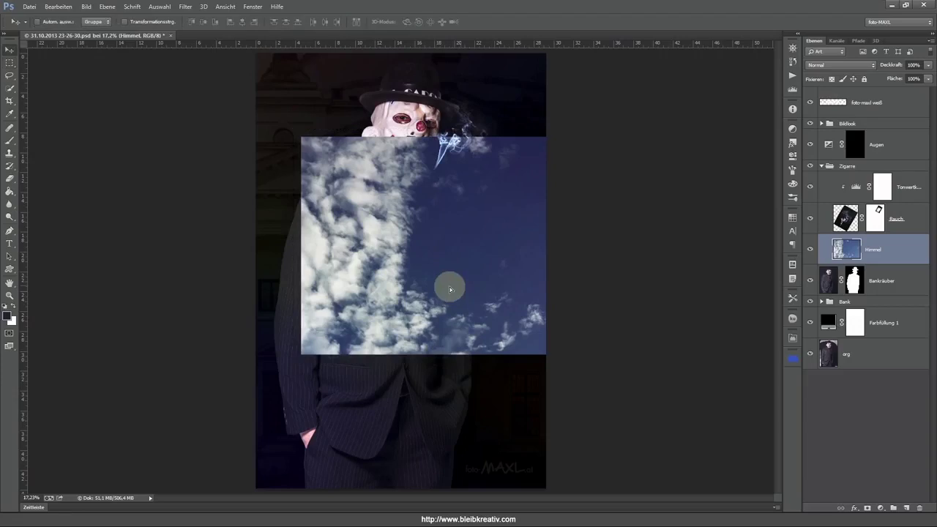
left_click_drag(450, 287, 418, 288)
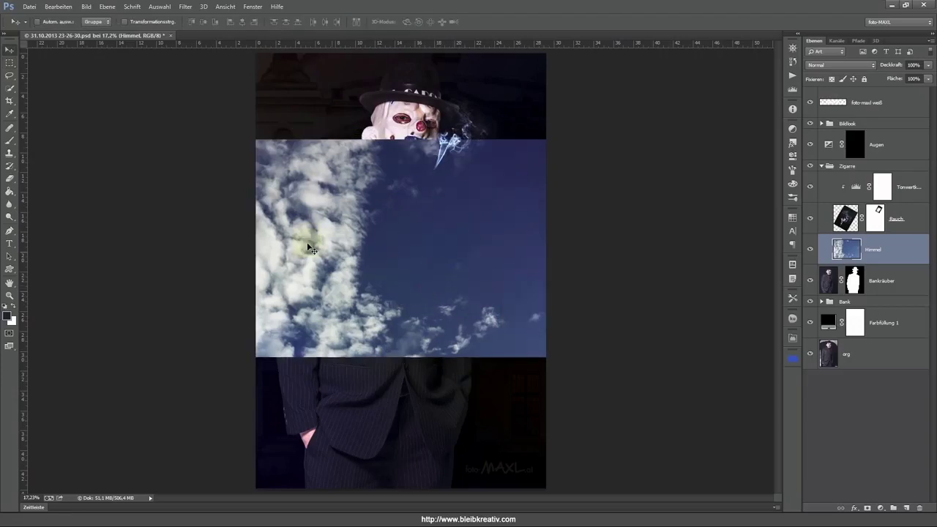
- Select the cloudy left part of the sky, invert, and delete the rest
key("m")
left_click_drag(256, 127, 403, 366)
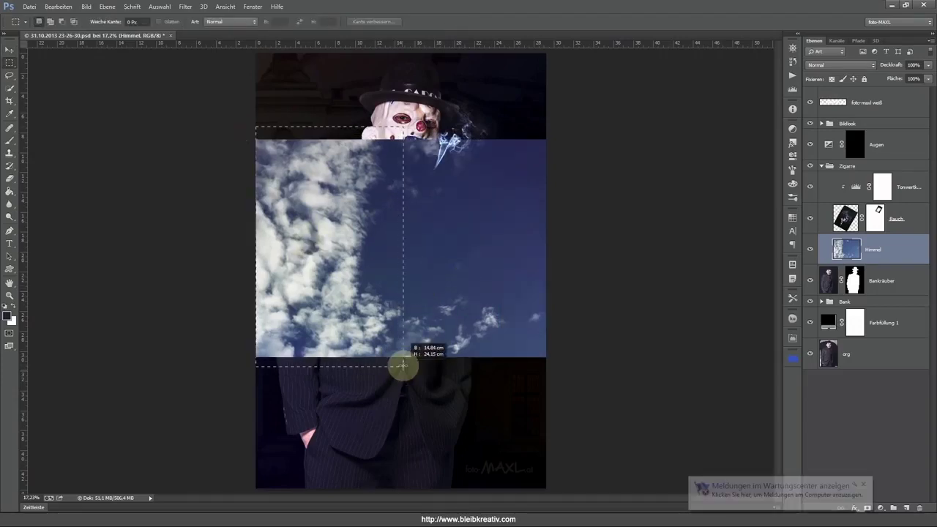
left_click(389, 298)
left_click(860, 479)
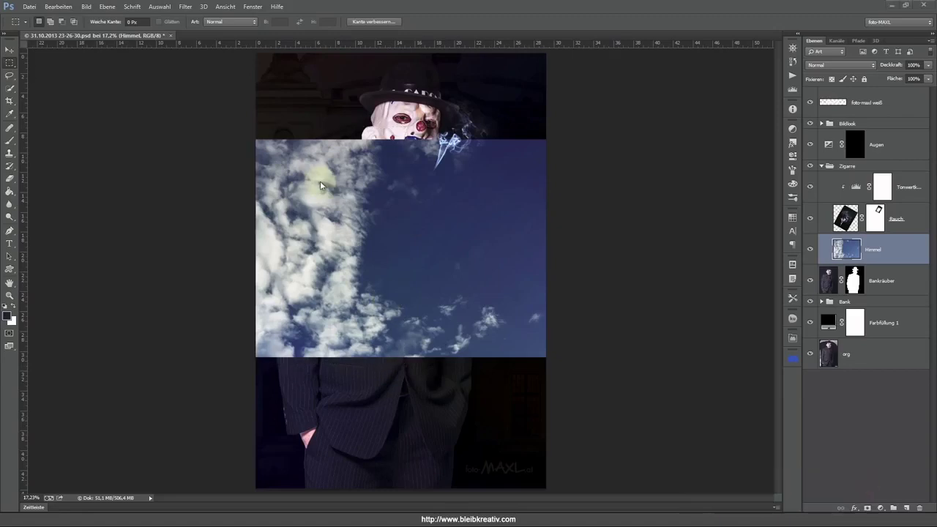
key("ctrl+z")
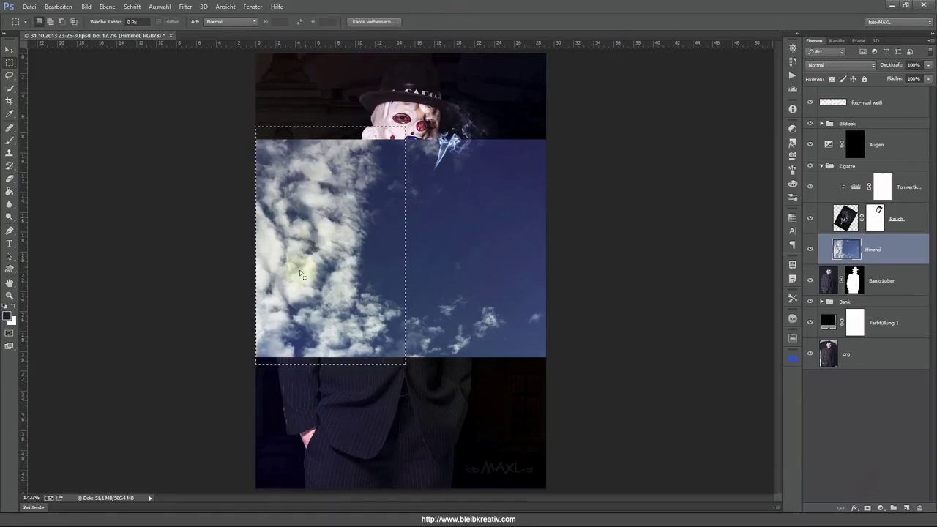
key("ctrl+shift+i")
key("Delete")
key("ctrl+d")
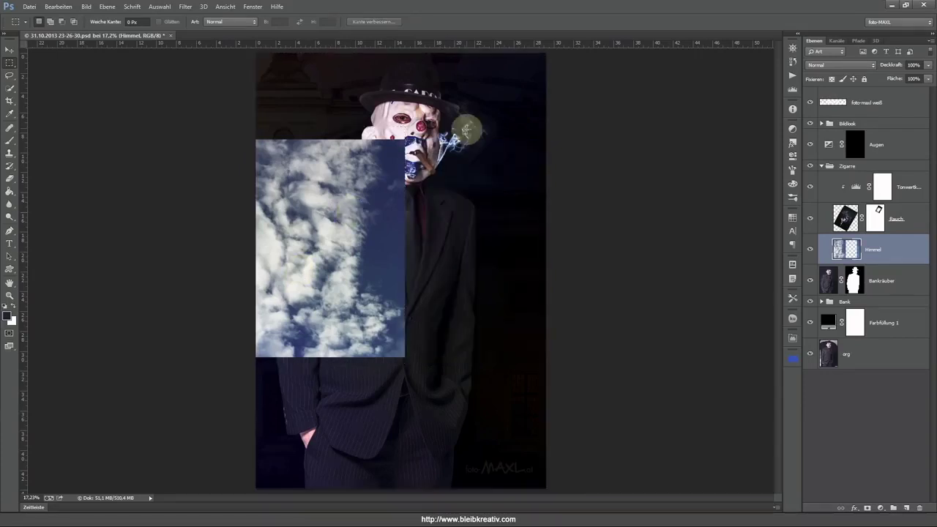
- Shrink the Himmel cloud patch to about 27% and move it over the mouth and cigar
key("v")
mouse_move(350, 236)
left_mouse_down()
mouse_move(403, 229)
mouse_move(451, 200)
left_mouse_up()
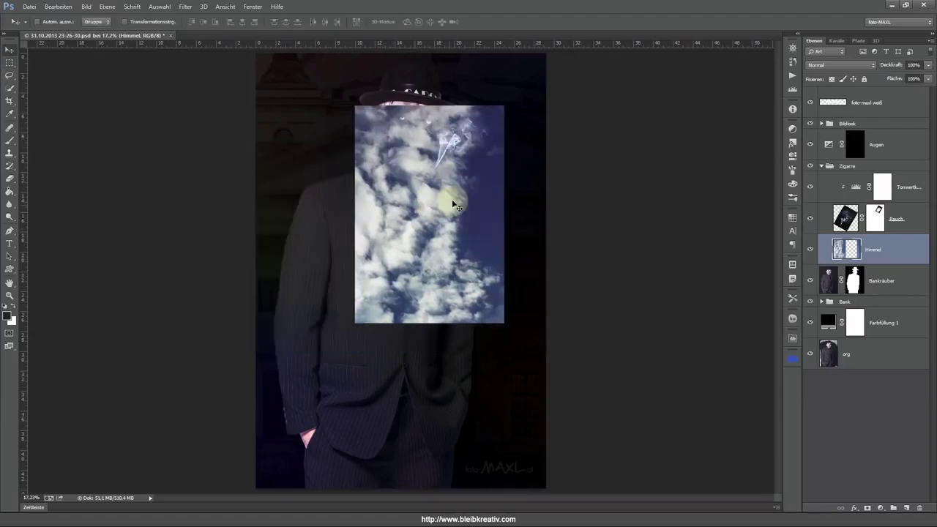
key("ctrl+t")
left_click_drag(679, 106, 432, 238)
left_click_drag(402, 278, 449, 170)
left_click_drag(502, 138, 498, 134)
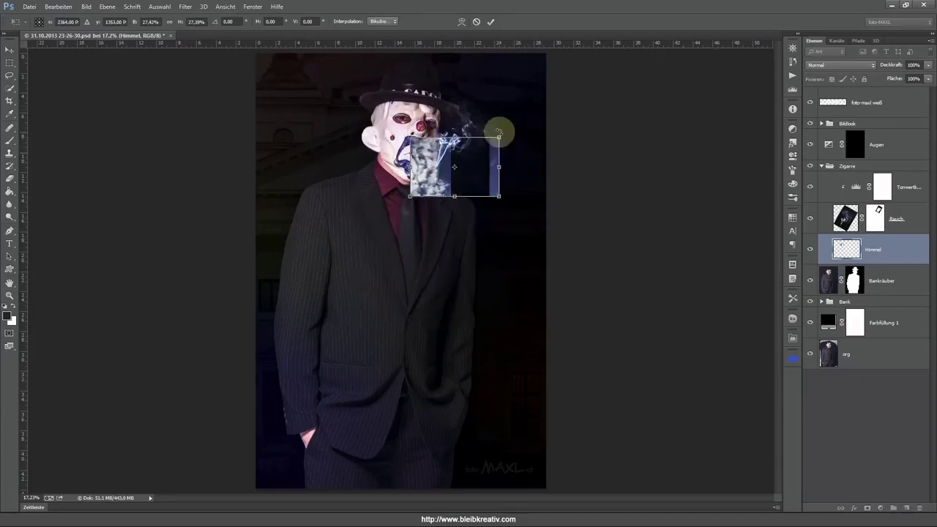
key("Return")
- Select and delete the leftover blue sky strip with a rectangular marquee
scroll(499, 134, "up", 5)
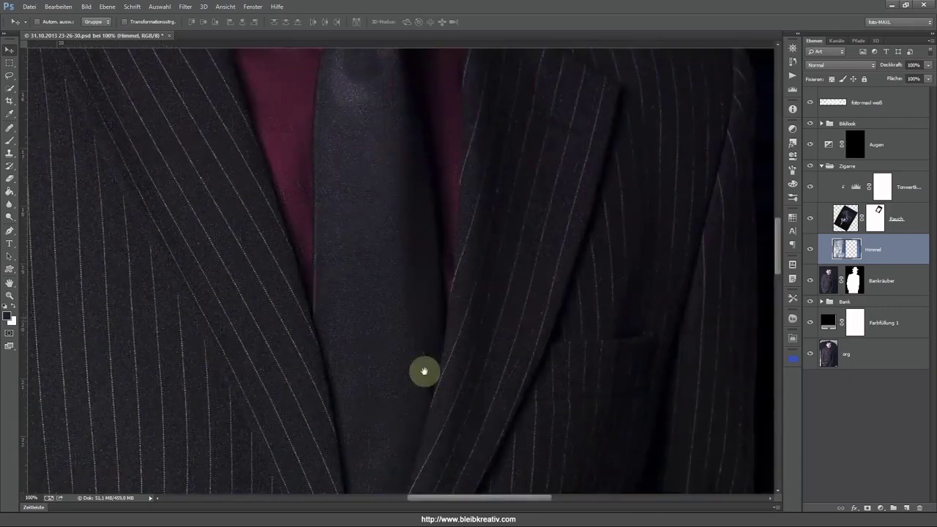
mouse_move(424, 371)
left_mouse_down()
mouse_move(412, 259)
mouse_move(382, 322)
mouse_move(395, 335)
left_mouse_up()
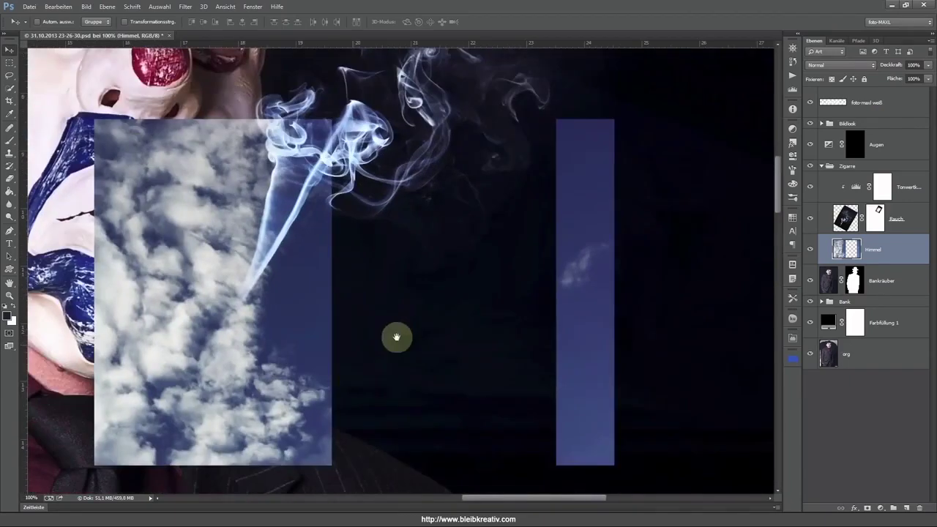
key("m")
left_click_drag(507, 86, 666, 484)
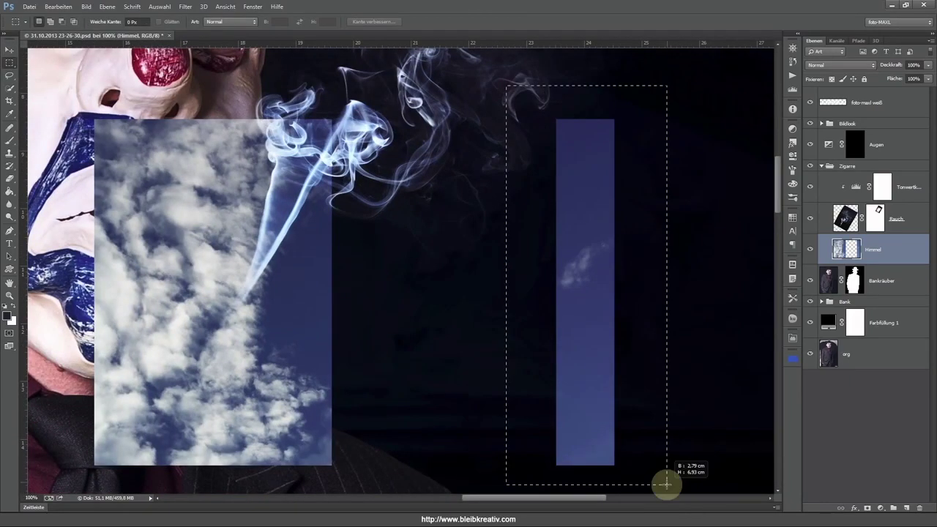
key("Delete")
key("ctrl+d")
left_click_drag(282, 282, 487, 272)
- Squash and narrow the cloud patch into a thin, narrow box
key("ctrl+t")
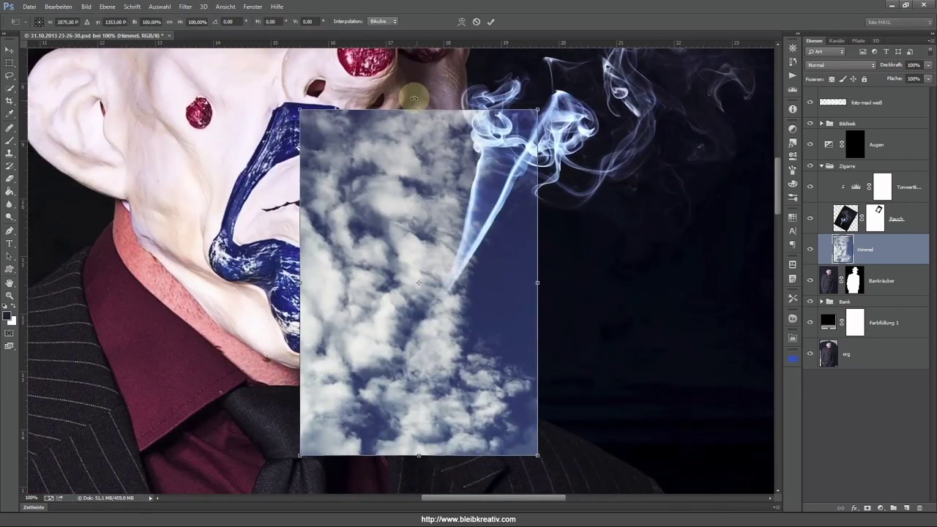
left_click_drag(418, 137, 440, 293)
left_click_drag(418, 456, 443, 320)
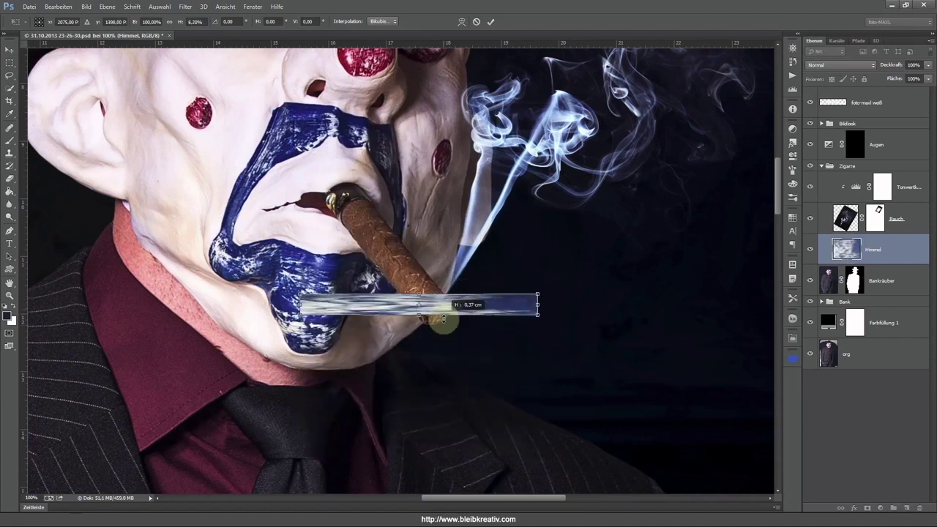
left_click_drag(443, 320, 444, 320)
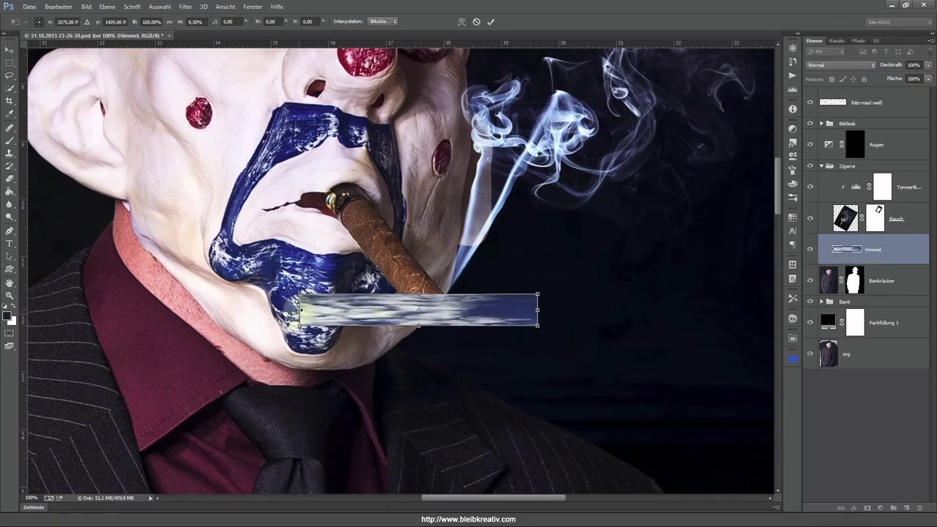
left_click_drag(299, 310, 415, 306)
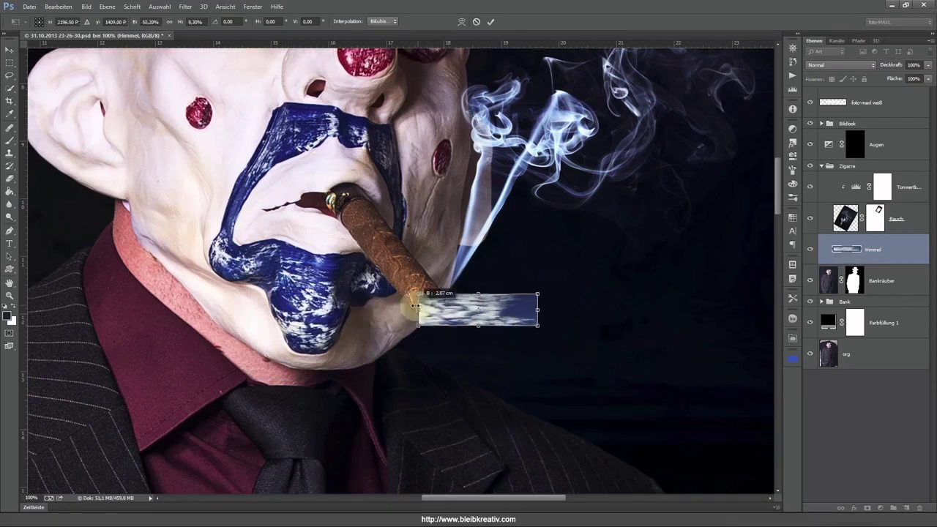
mouse_move(538, 310)
left_mouse_down()
mouse_move(431, 310)
mouse_move(464, 311)
left_mouse_up()
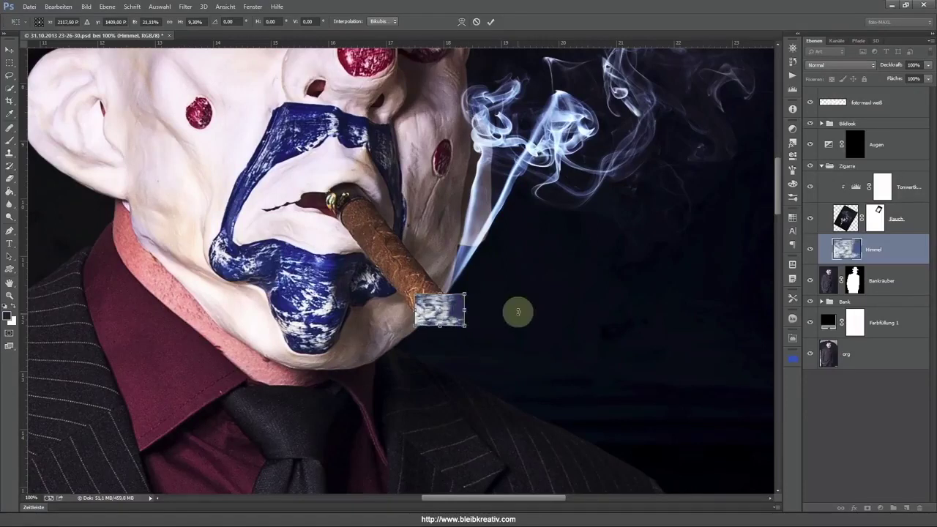
key("Return")
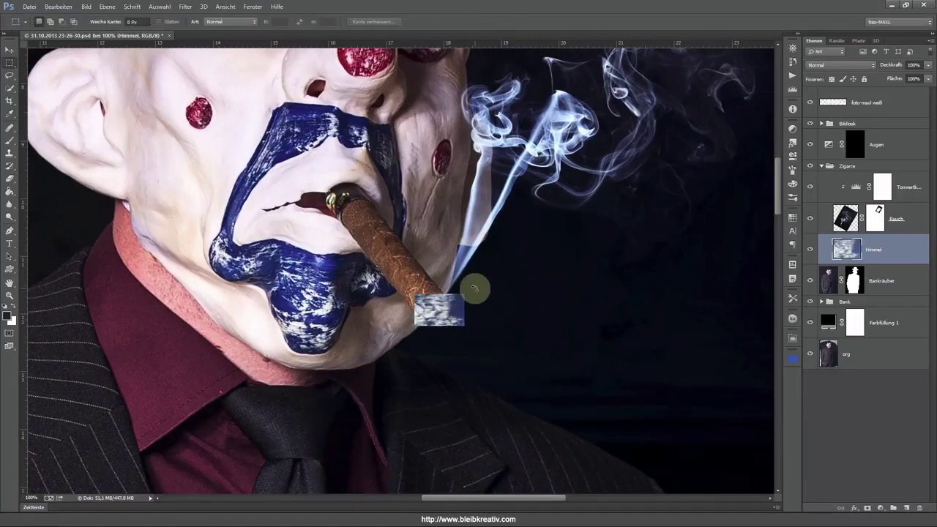
- Move the patch just below the cigar tip and rescale it to about 162%
left_click_drag(519, 282, 423, 125)
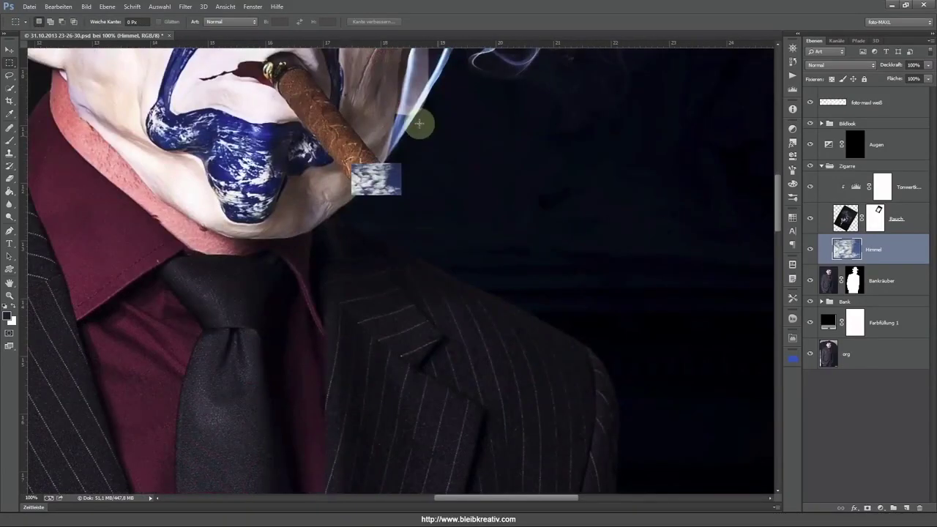
key("v")
mouse_move(377, 179)
left_mouse_down()
mouse_move(385, 205)
mouse_move(379, 176)
mouse_move(435, 145)
mouse_move(406, 221)
left_mouse_up()
key("ctrl+t")
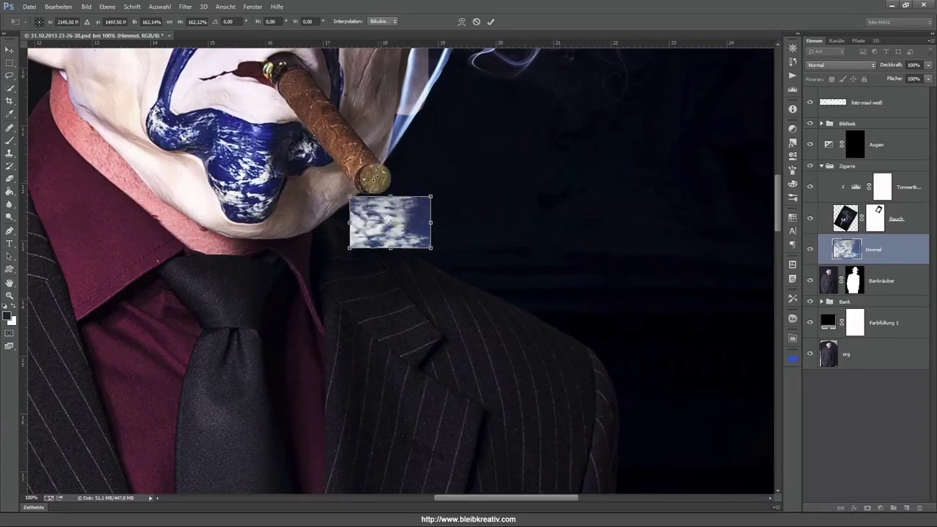
key("Return")
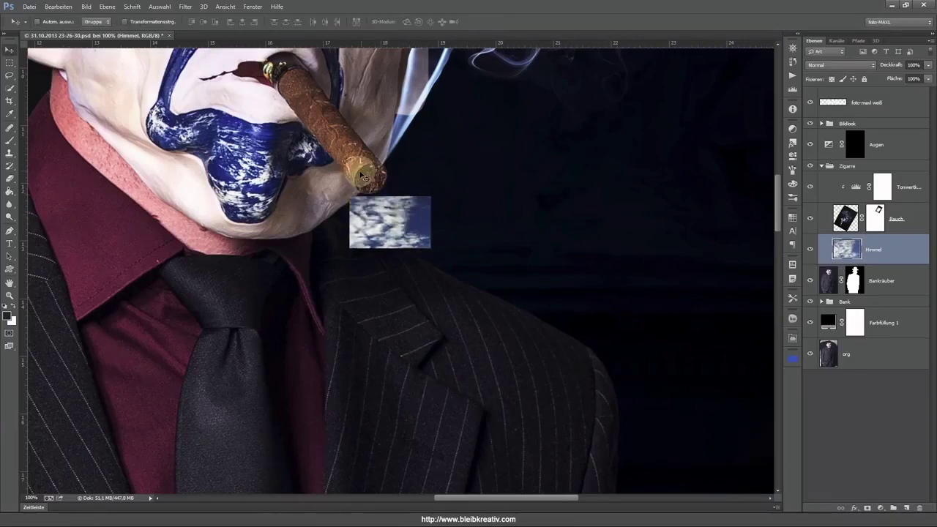
left_click(390, 176)
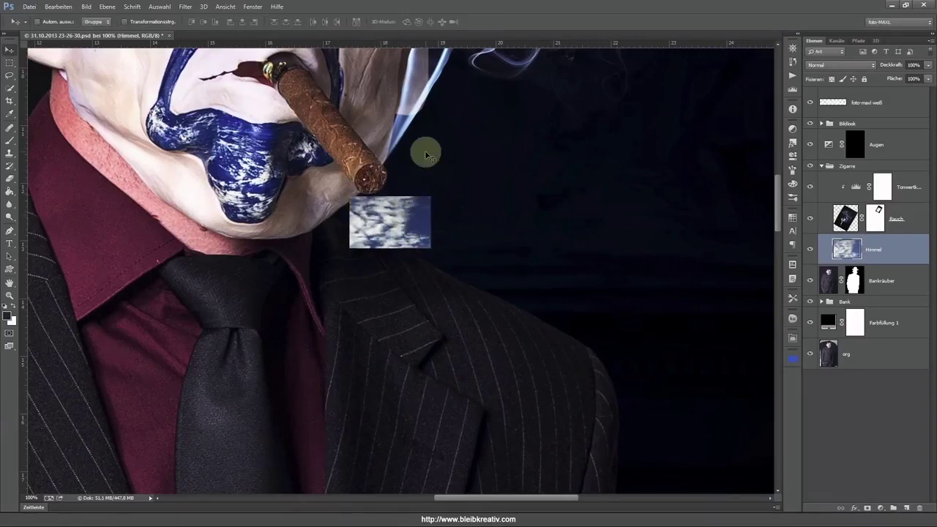
- Paint rough dark 22 px guide strokes on a new layer around the patch, then delete that layer
left_click(907, 508)
key("b")
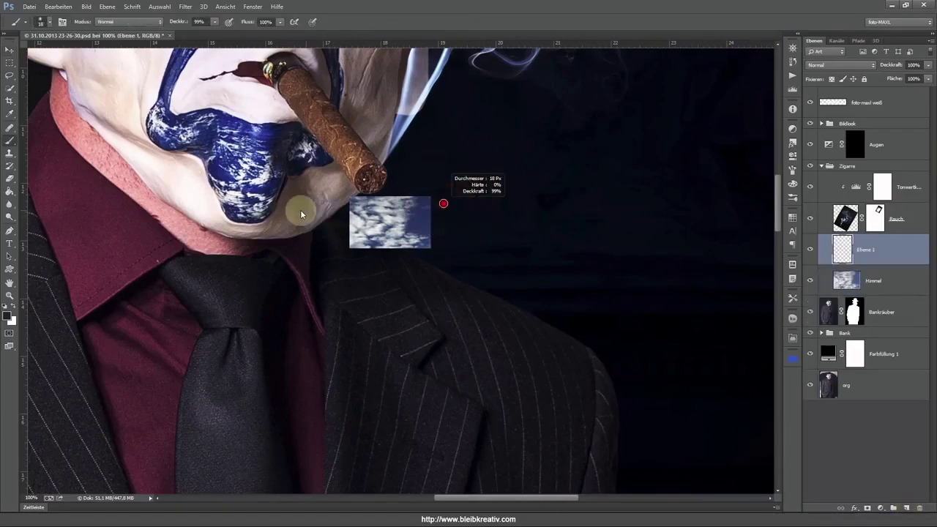
left_click_drag(301, 213, 303, 210)
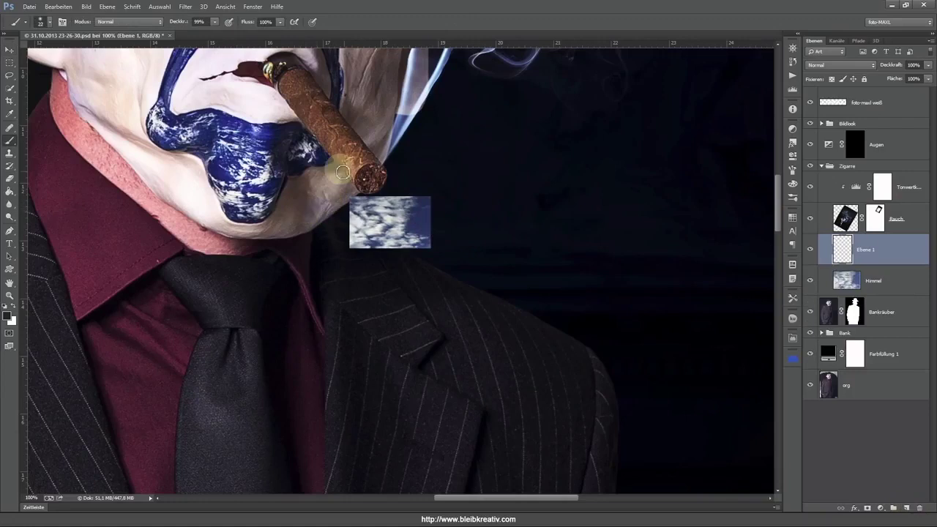
mouse_move(349, 155)
left_mouse_down()
mouse_move(356, 198)
mouse_move(382, 201)
left_mouse_up()
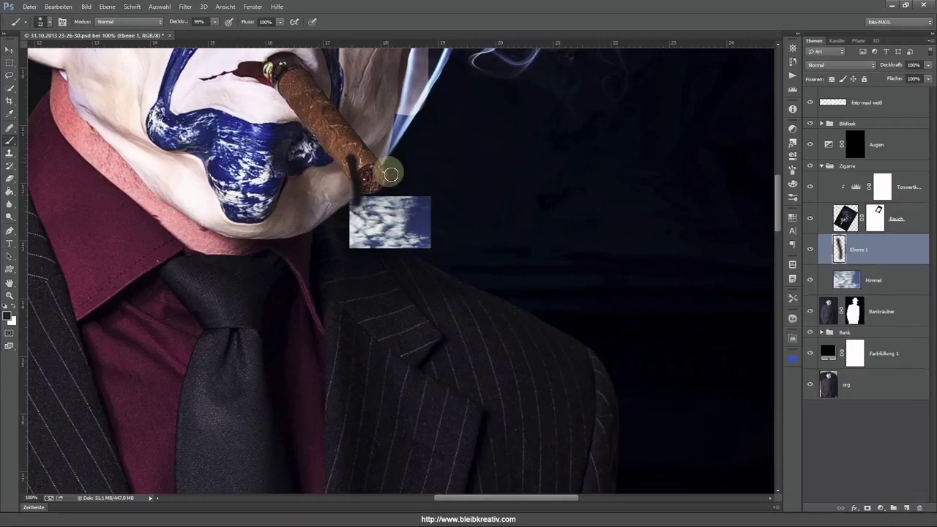
left_click_drag(337, 179, 411, 155)
left_click_drag(337, 196, 388, 187)
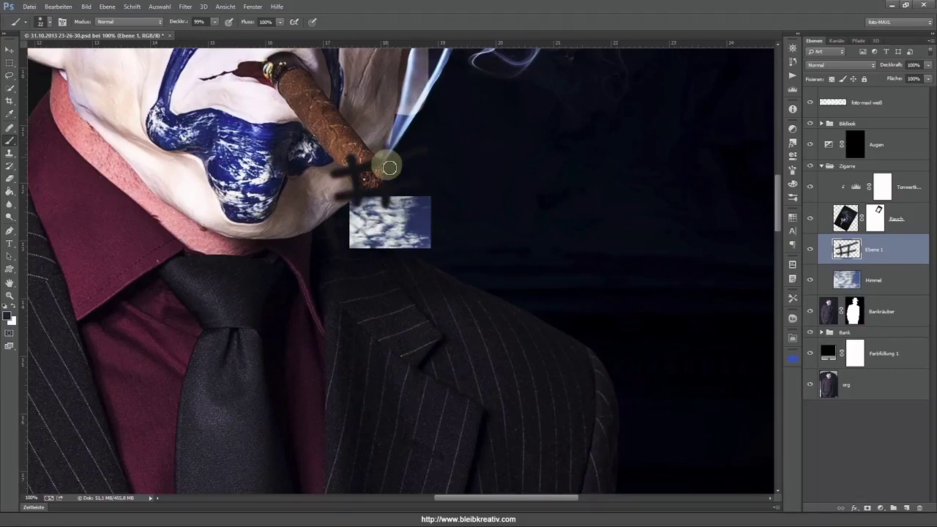
left_click_drag(433, 194, 410, 256)
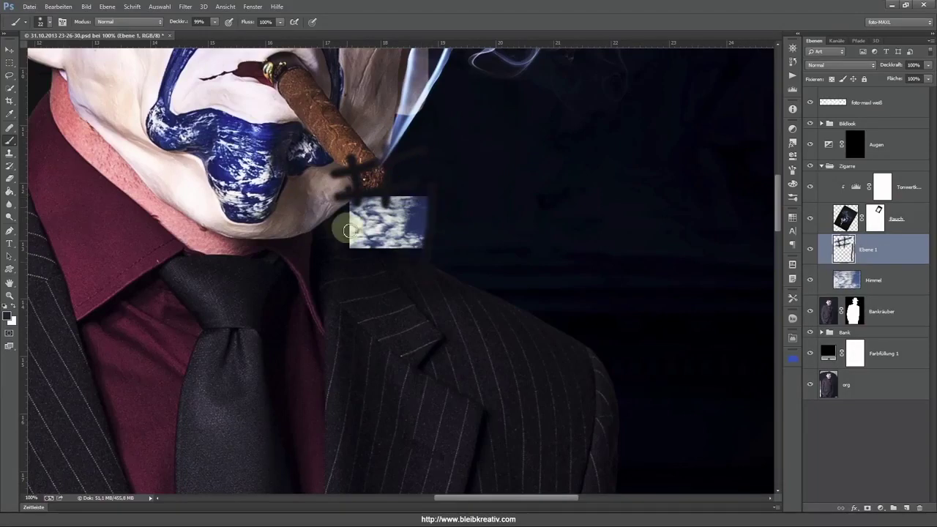
left_click_drag(348, 231, 421, 247)
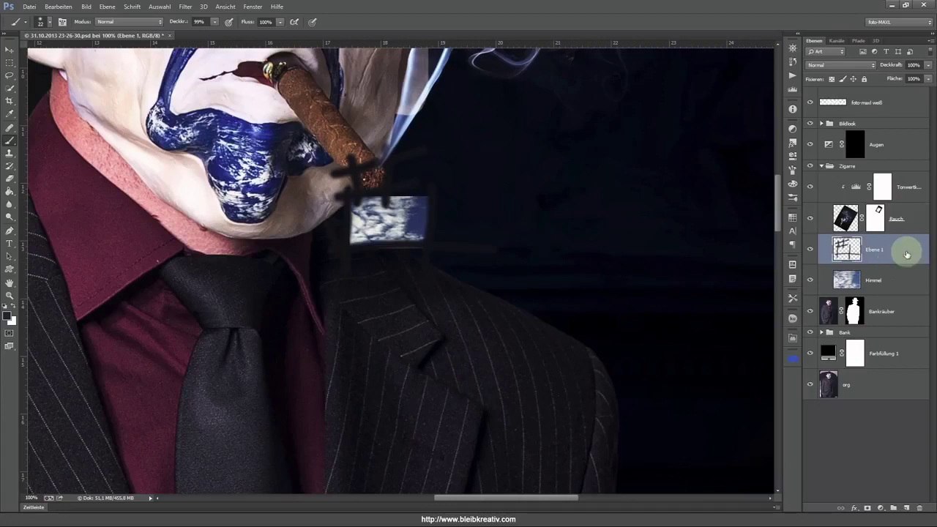
key("Delete")
- Skew the sky patch so it tilts about -9.6° with its right edge raised
key("ctrl+t")
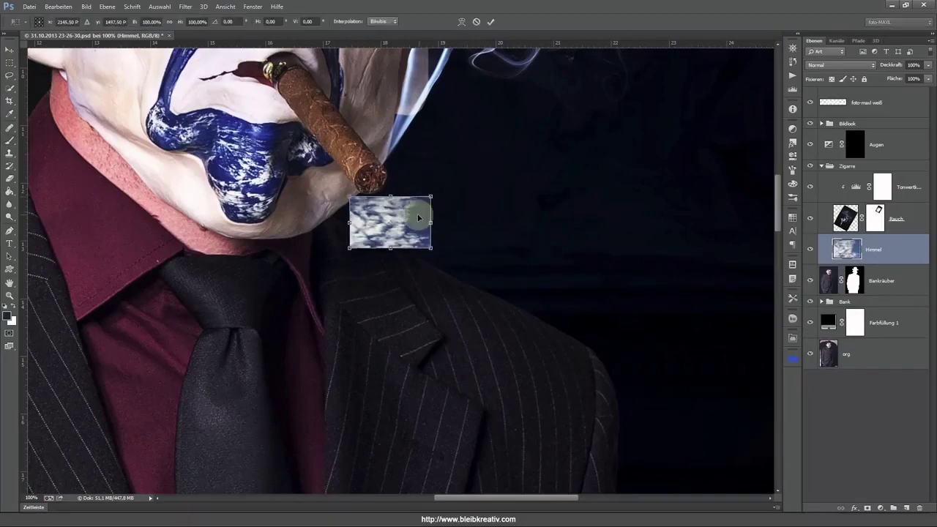
right_click(415, 221)
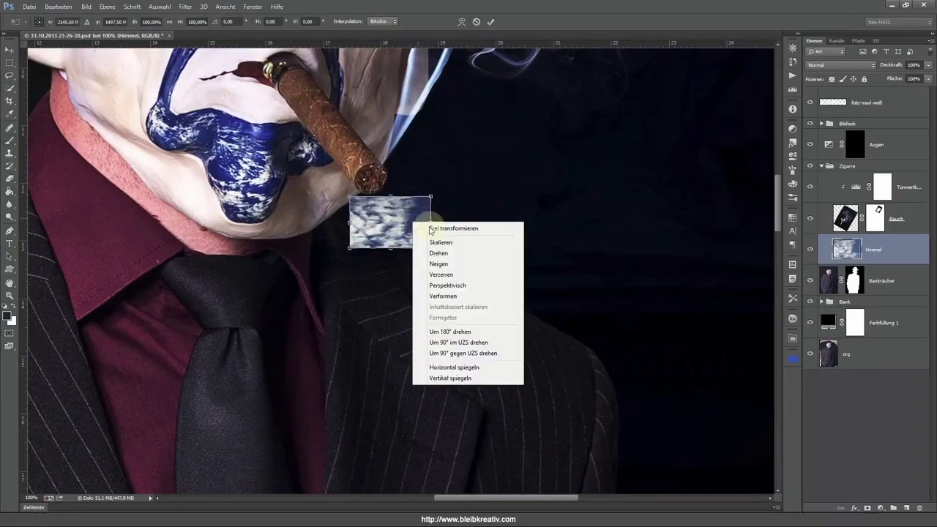
left_click(428, 224)
mouse_move(432, 224)
left_mouse_down()
mouse_move(430, 197)
mouse_move(399, 208)
mouse_move(394, 229)
left_mouse_up()
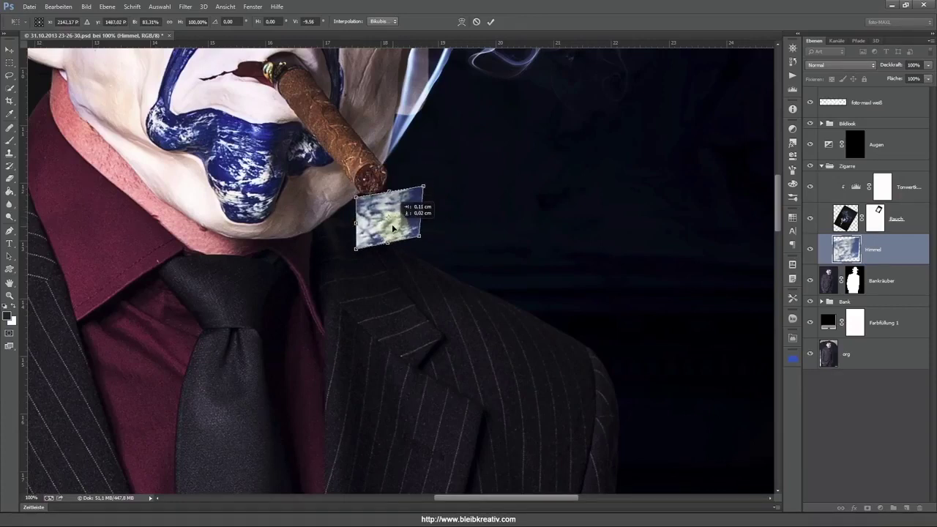
key("Return")
- Paint a dark test stroke across the patch, then move it up against the cigar tip
key("b")
left_click_drag(406, 219, 384, 218)
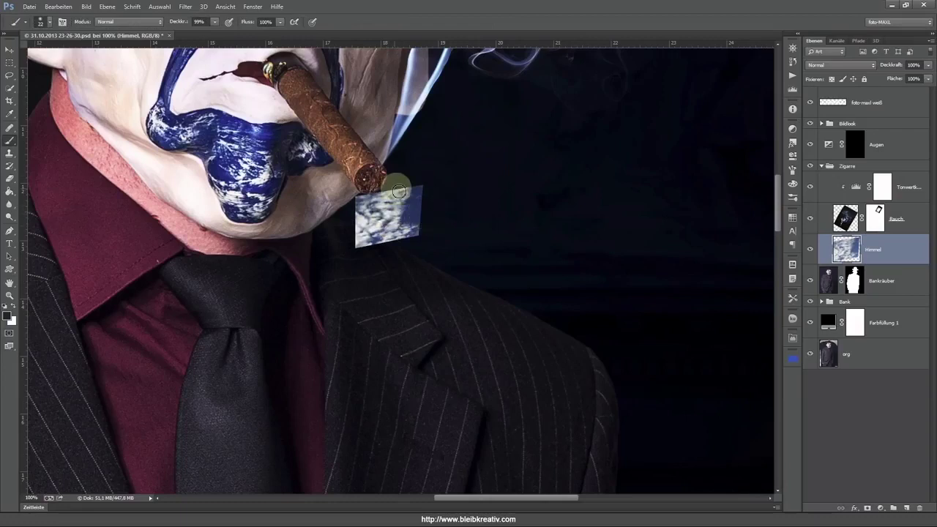
key("v")
left_click_drag(387, 218, 378, 186)
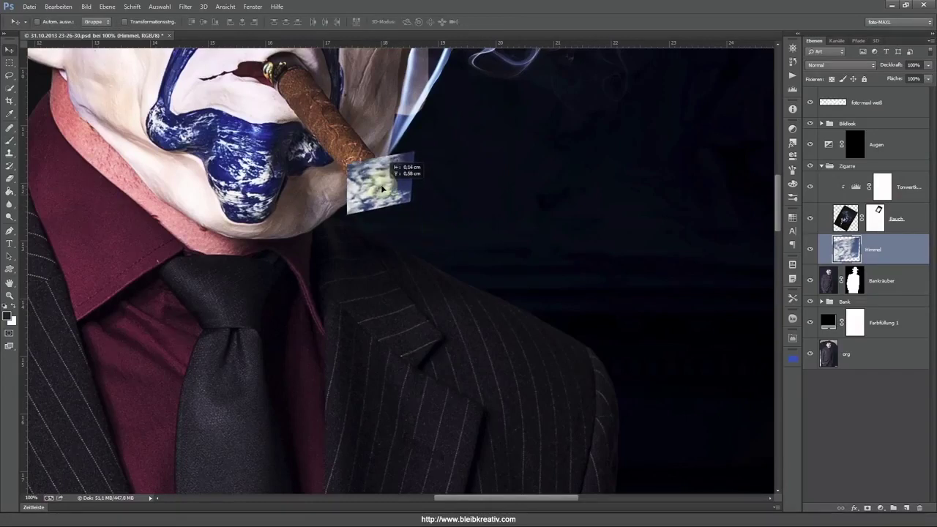
- Add a Levels adjustment clipped to the sky patch and set its black point from the patch
left_click(792, 128)
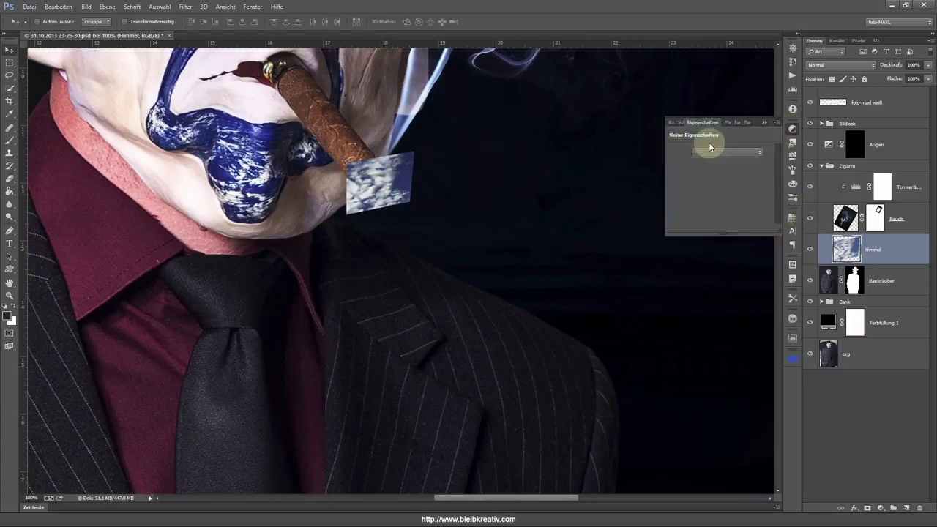
left_click(710, 142)
left_click(707, 231)
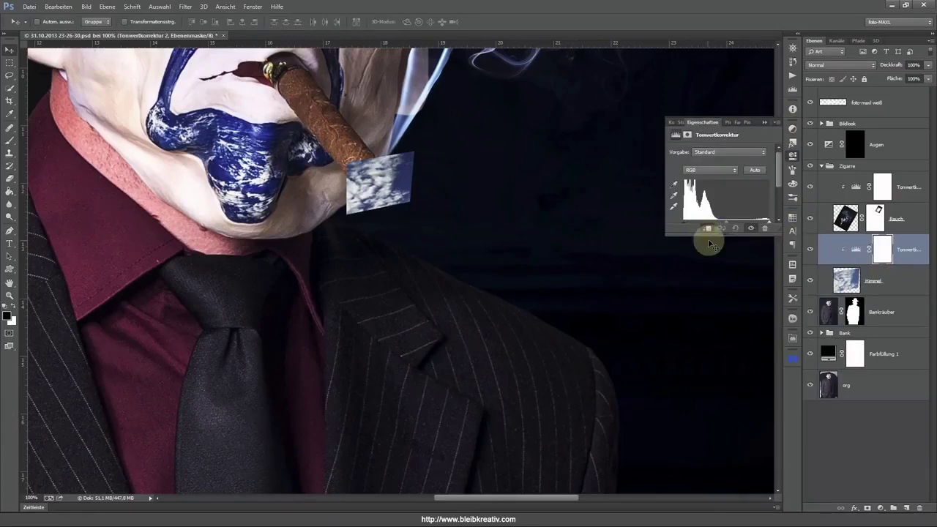
left_click_drag(778, 233, 775, 287)
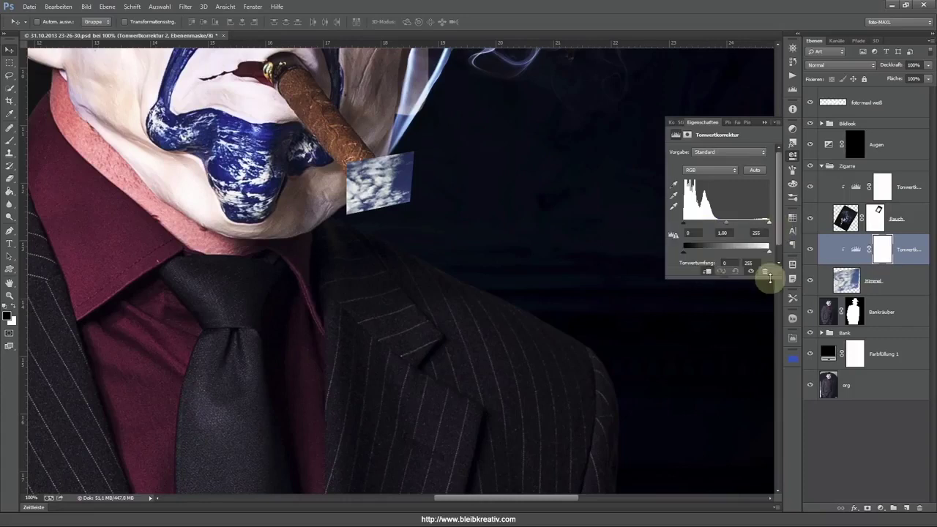
left_click(674, 184)
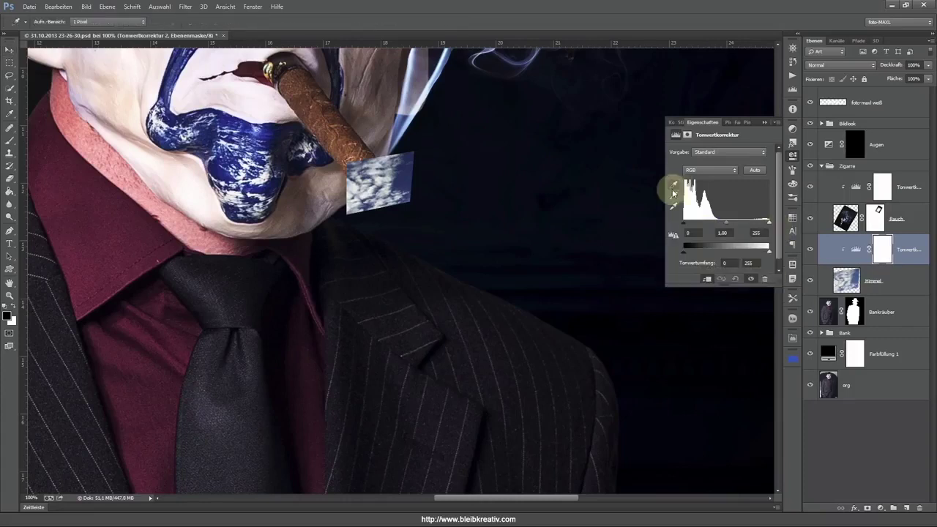
left_click(401, 177)
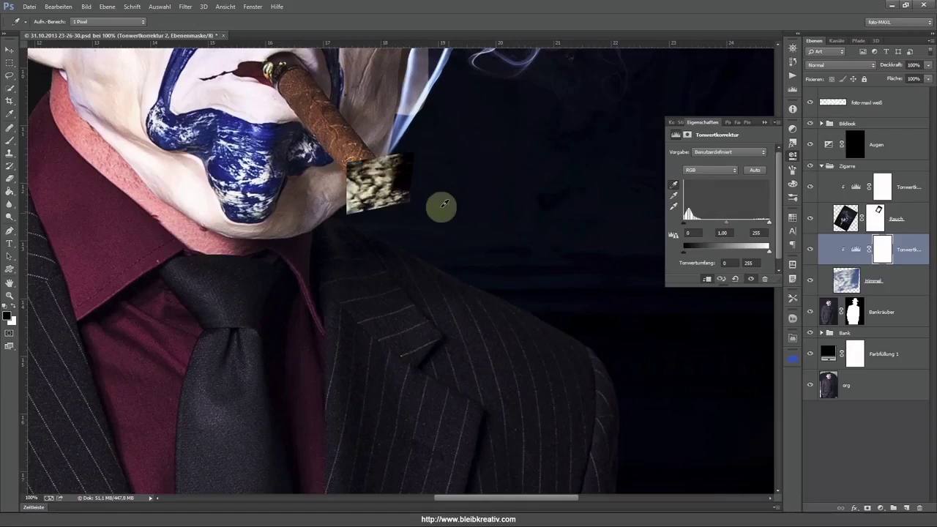
- Set the Himmel layer's blend mode to Negativ multiplizieren, keeping the Levels layer on Normal
left_click(838, 66)
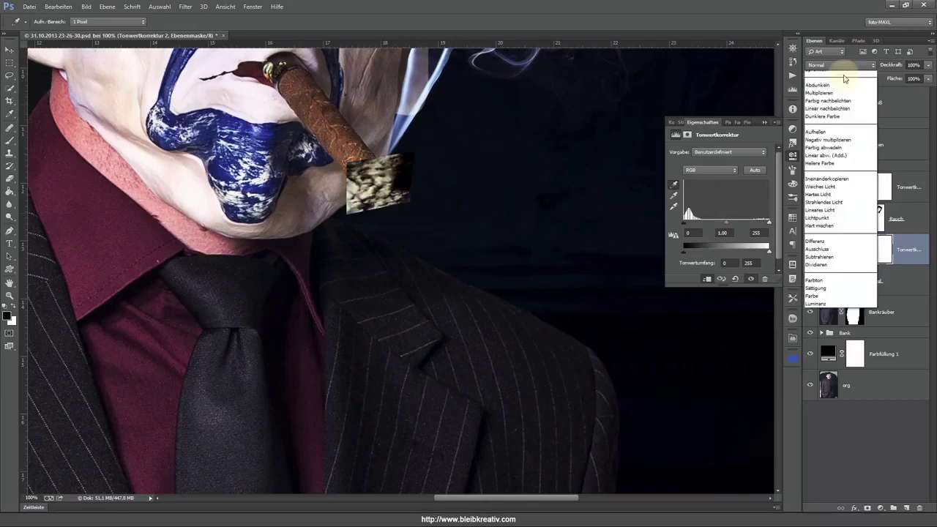
left_click(831, 153)
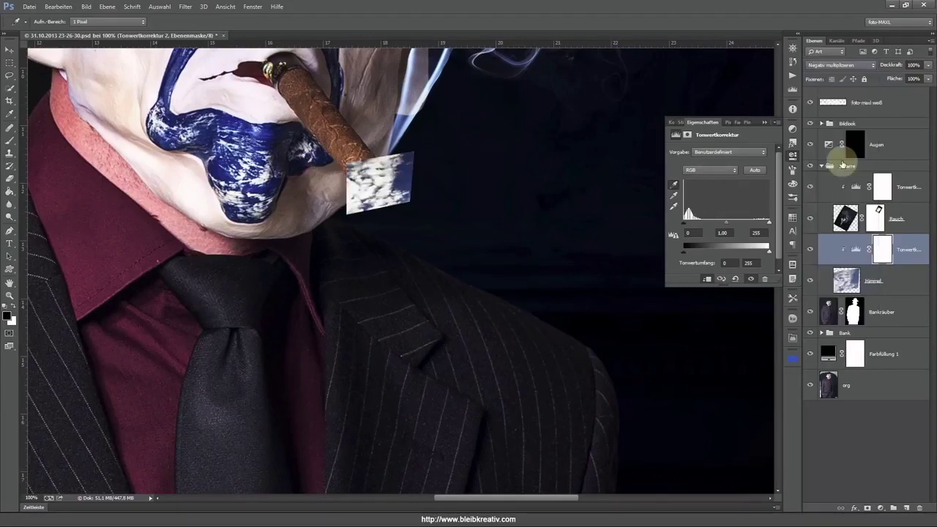
left_click(835, 65)
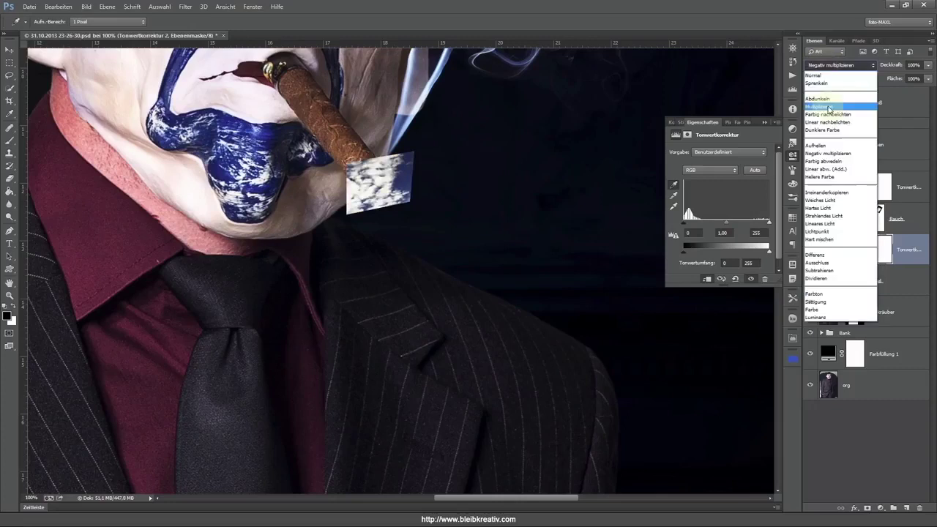
left_click(830, 67)
left_click(828, 67)
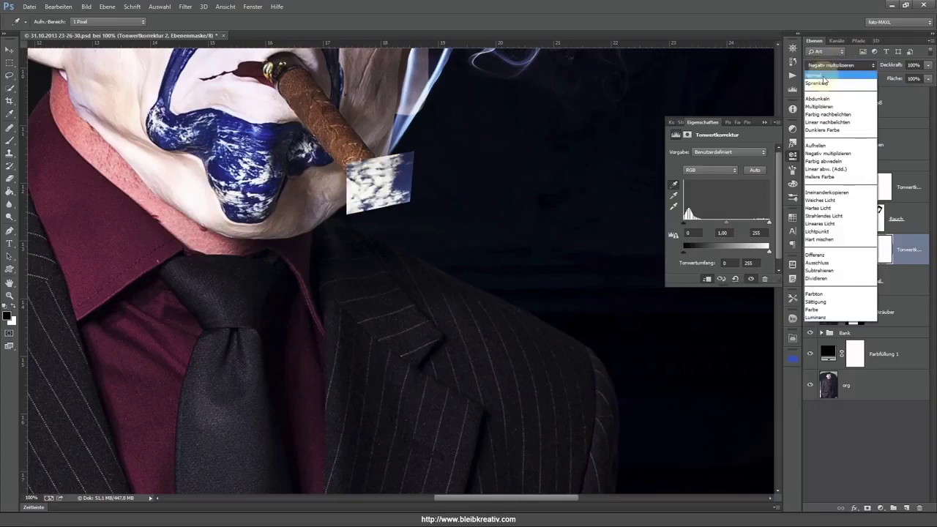
left_click(824, 76)
key("v")
left_click_drag(874, 280, 886, 233)
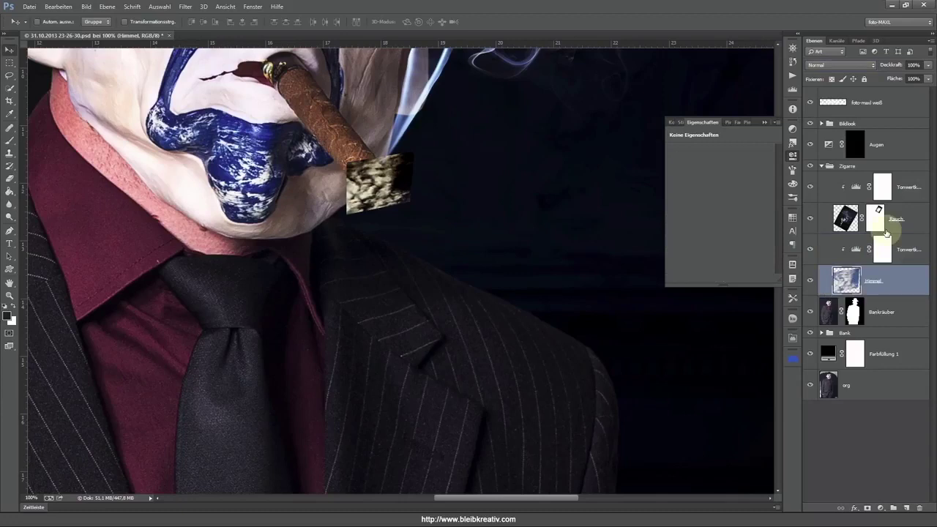
left_click(834, 65)
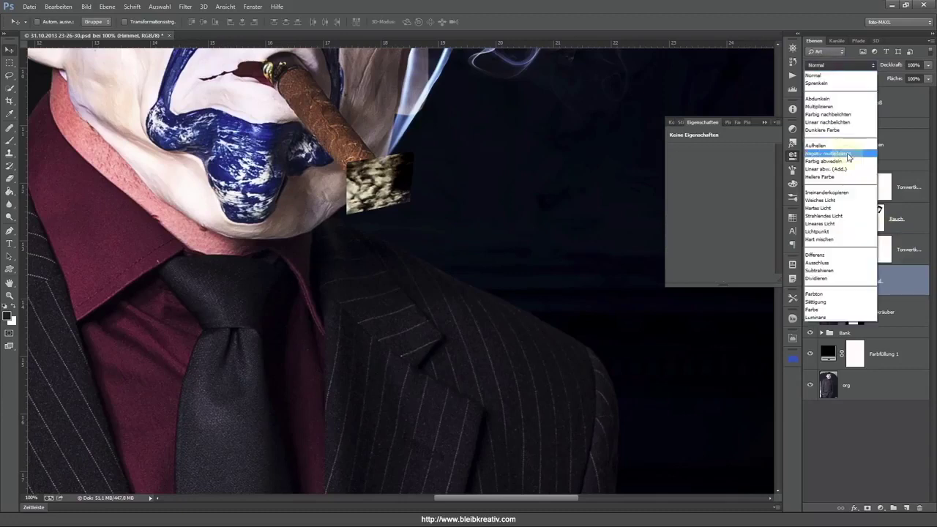
left_click(849, 156)
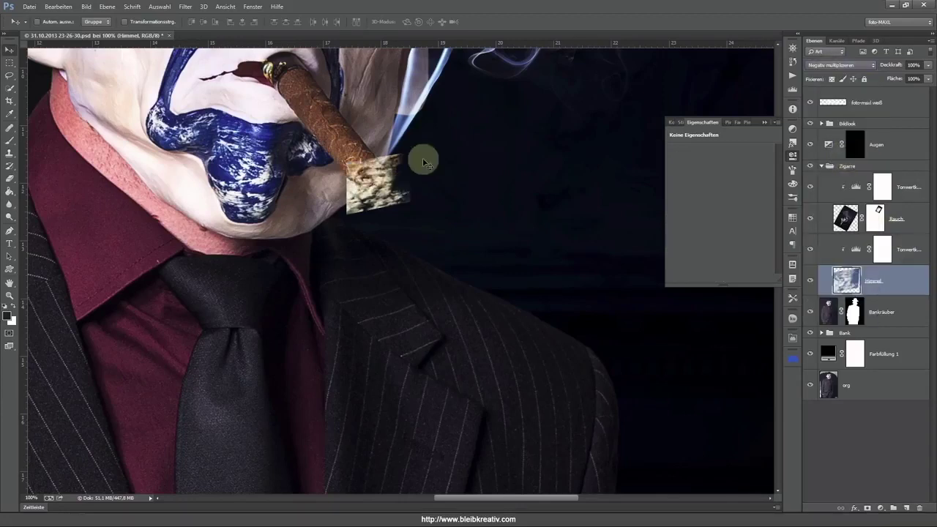
- Scale the texture to about 70% and move it onto the cigar tip
key("ctrl+t")
left_click_drag(412, 149, 395, 168)
mouse_move(381, 205)
left_mouse_down()
mouse_move(396, 151)
mouse_move(393, 183)
left_mouse_up()
key("Return")
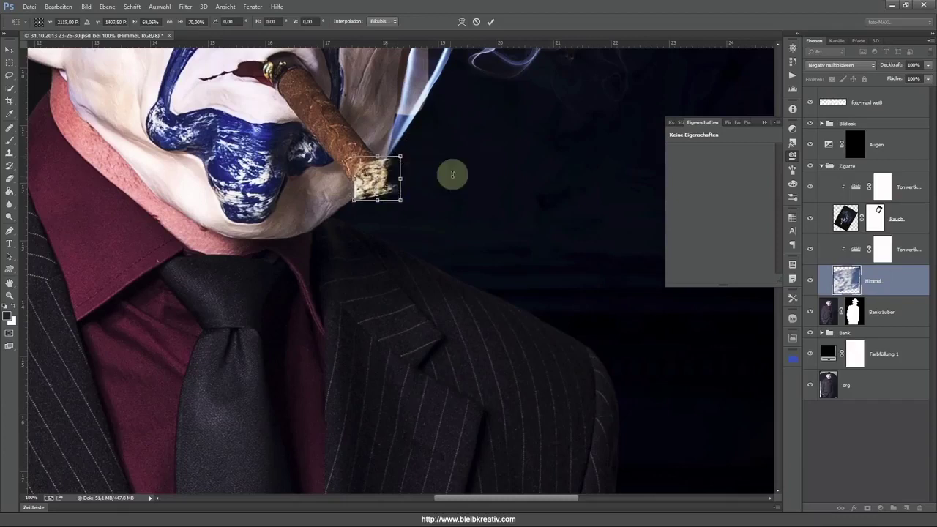
- Add a layer mask to Himmel and paint out the excess texture around the cigar tip
left_click(867, 508)
key("b")
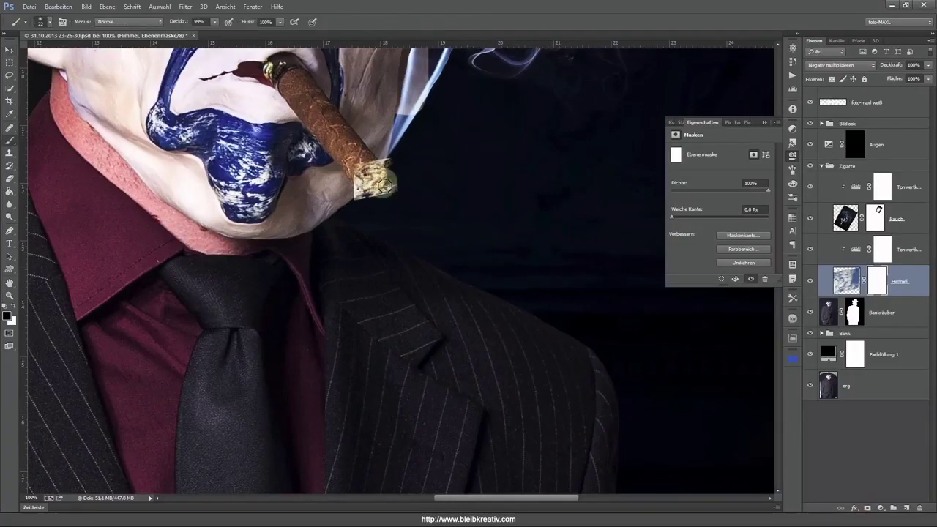
mouse_move(400, 179)
left_mouse_down()
mouse_move(387, 188)
mouse_move(391, 163)
mouse_move(354, 191)
left_mouse_up()
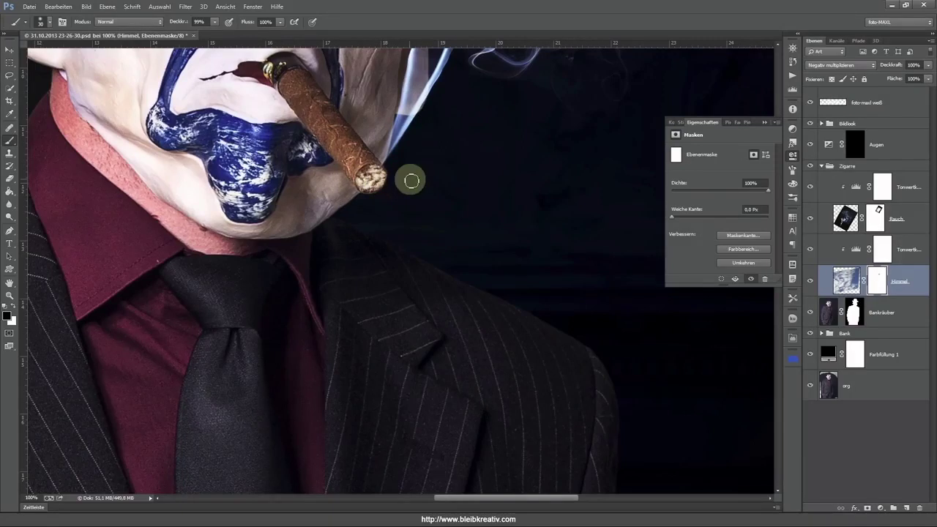
key("x")
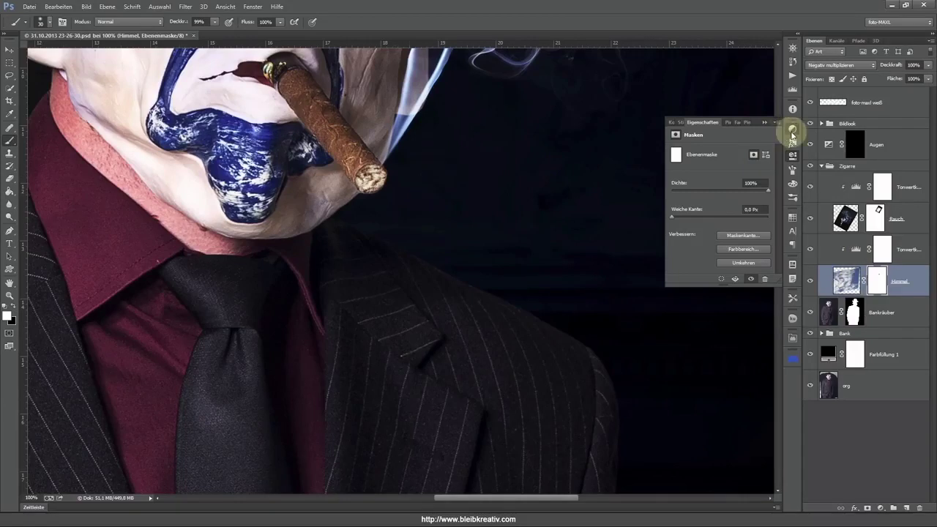
left_click(792, 130)
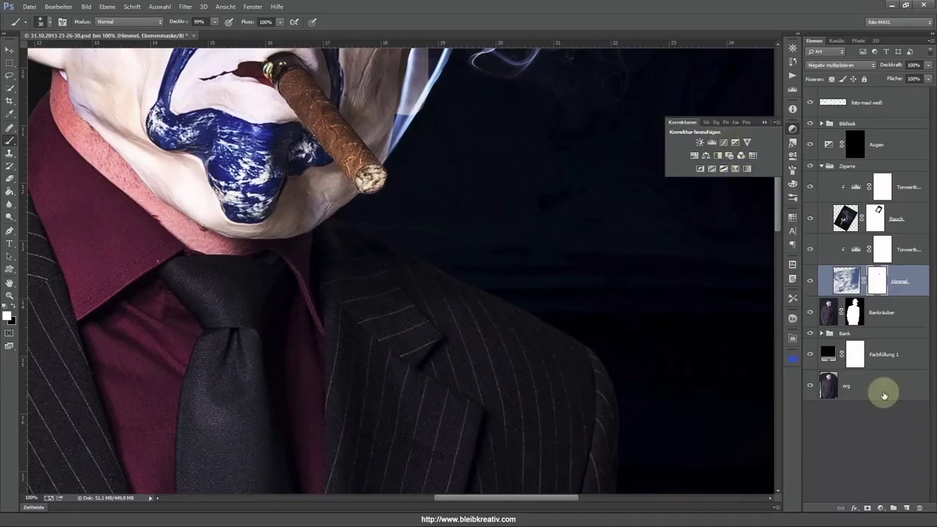
- Add a radial yellow-orange-red gradient fill layer with its glow placed near the cigar tip
left_click(880, 507)
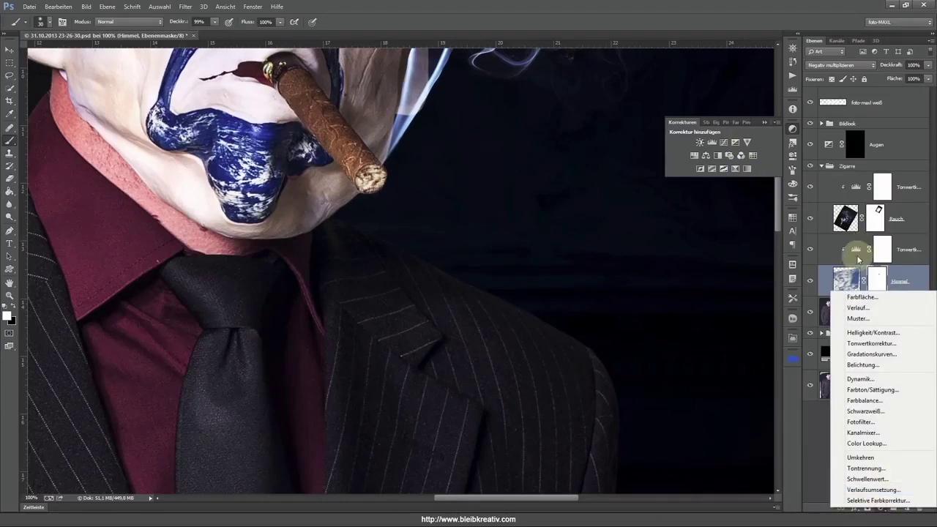
left_click(867, 307)
left_click(594, 137)
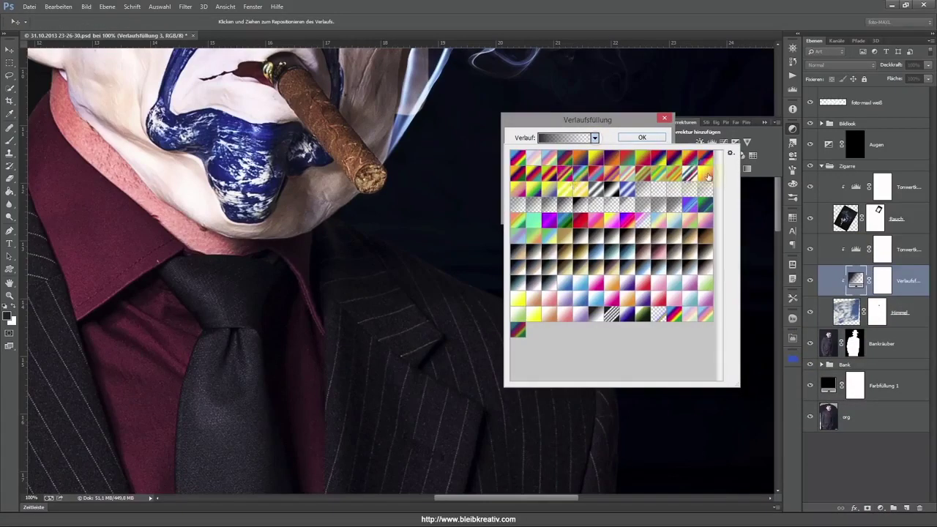
left_click(704, 173)
left_click(595, 137)
left_click(560, 154)
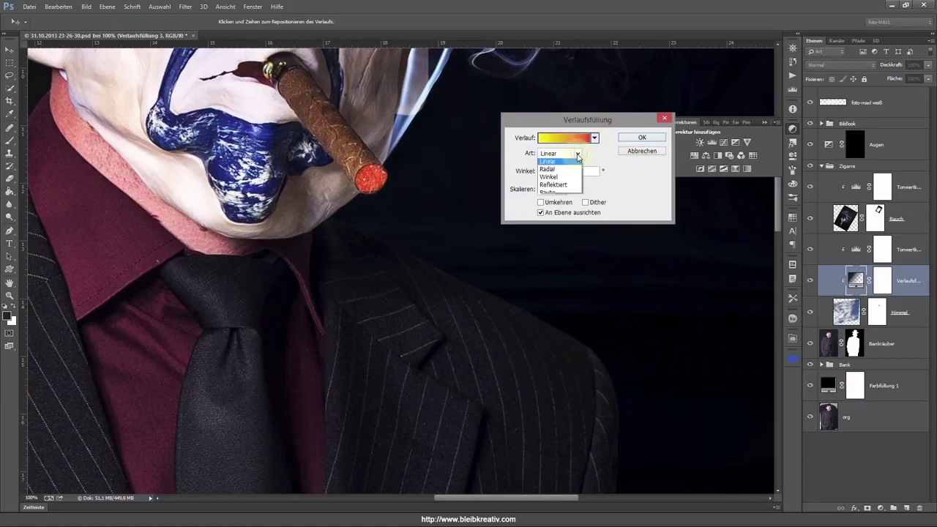
left_click(566, 173)
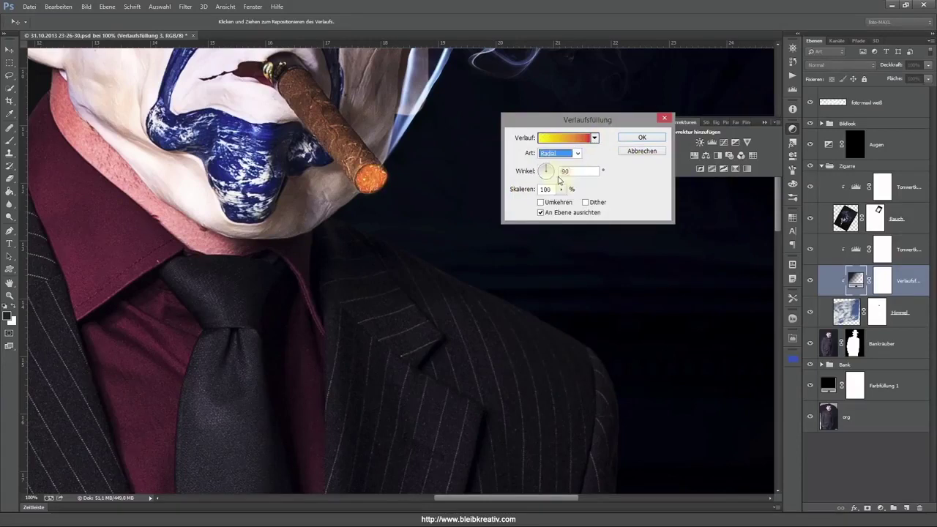
type("1")
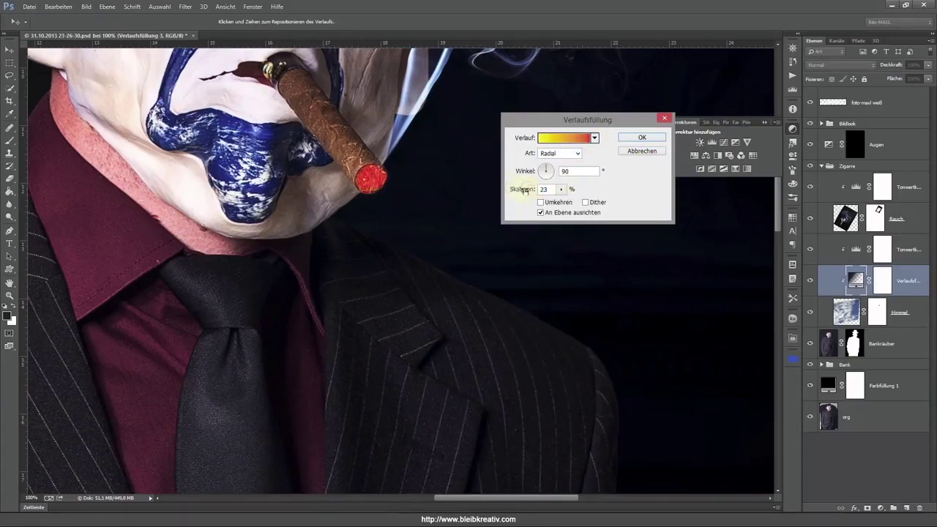
left_click_drag(520, 190, 531, 190)
left_click_drag(398, 196, 374, 186)
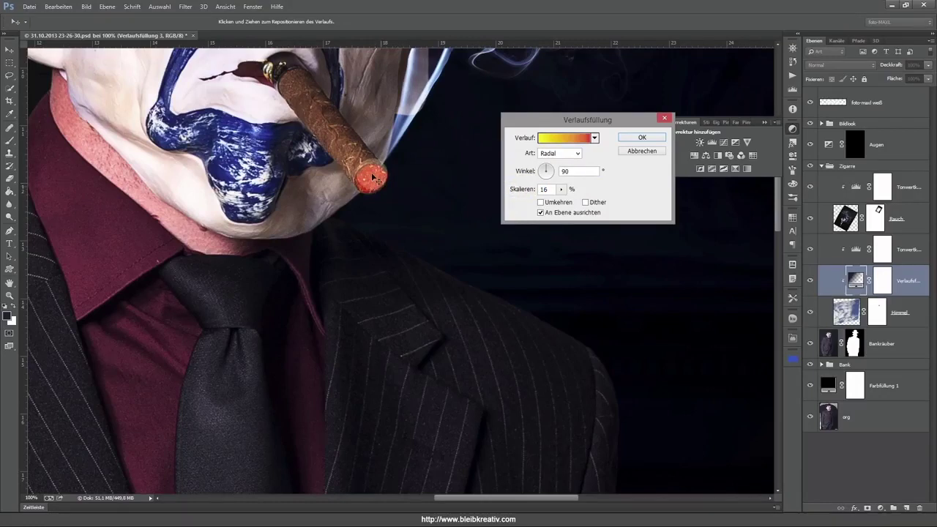
left_click(639, 137)
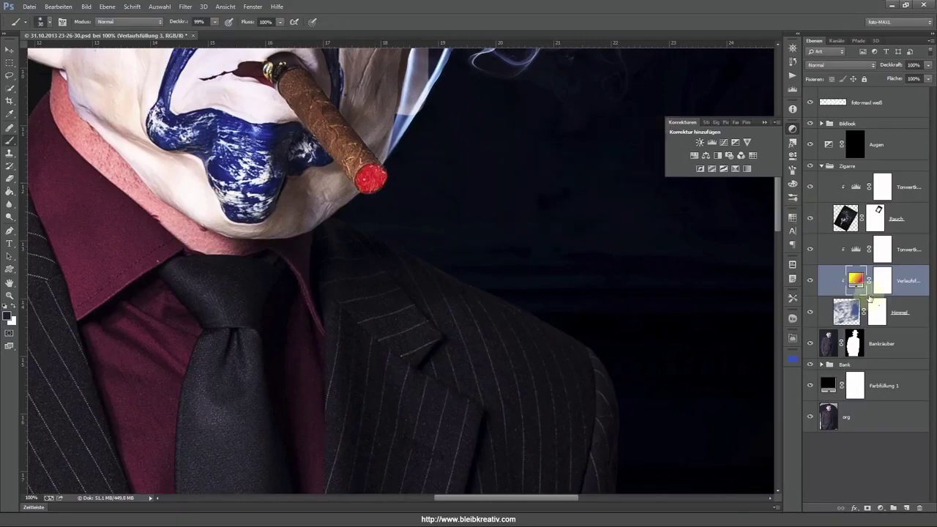
left_click(904, 293, "alt")
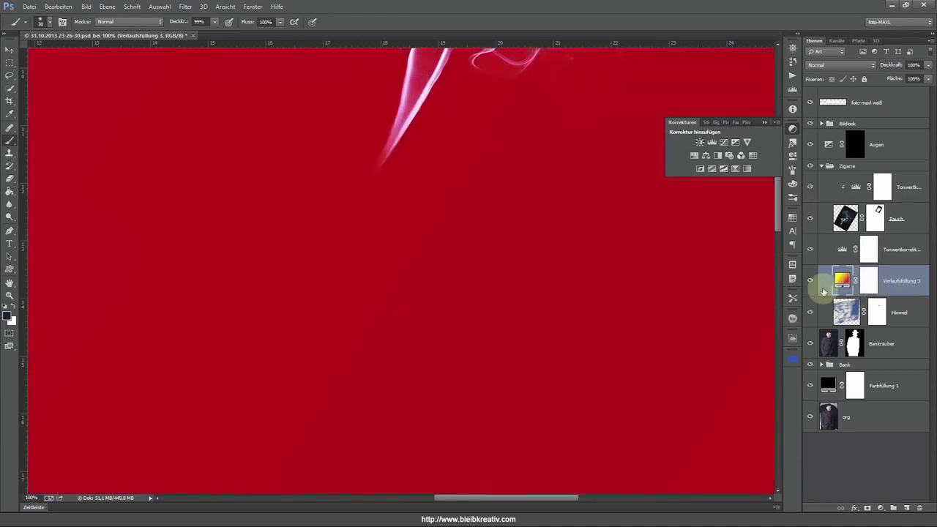
key("ctrl+0")
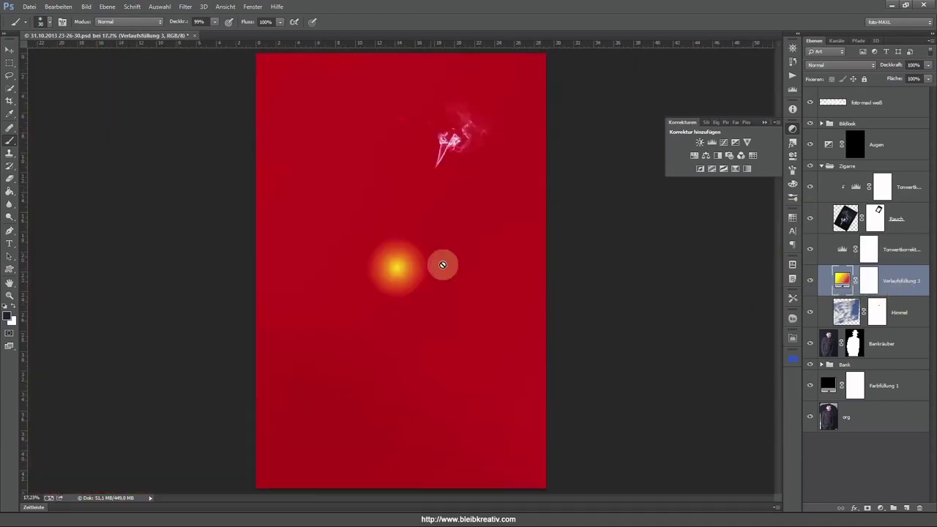
- Move the radial glow onto the cigar tip, scale it to 2%, and clip it to Himmel
double_click(841, 279)
mouse_move(427, 239)
left_mouse_down()
mouse_move(413, 254)
mouse_move(449, 161)
left_mouse_up()
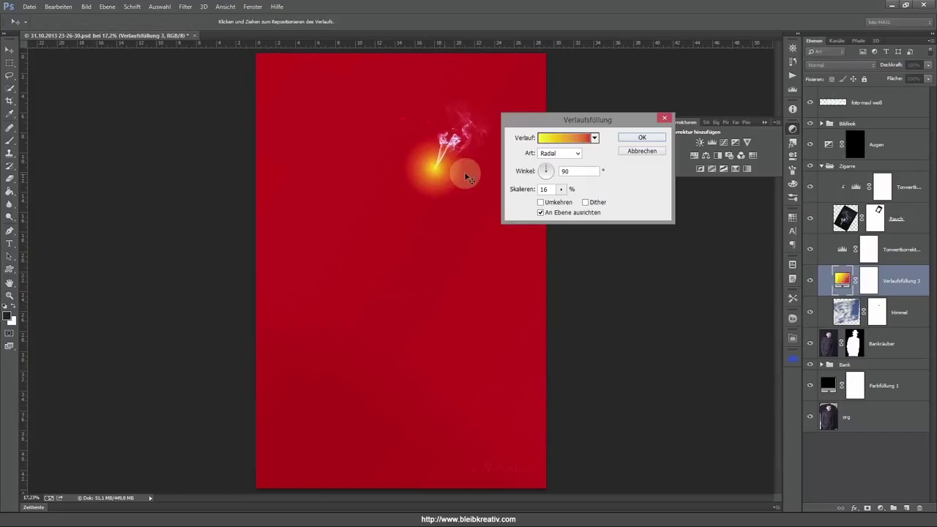
left_click_drag(522, 189, 518, 189)
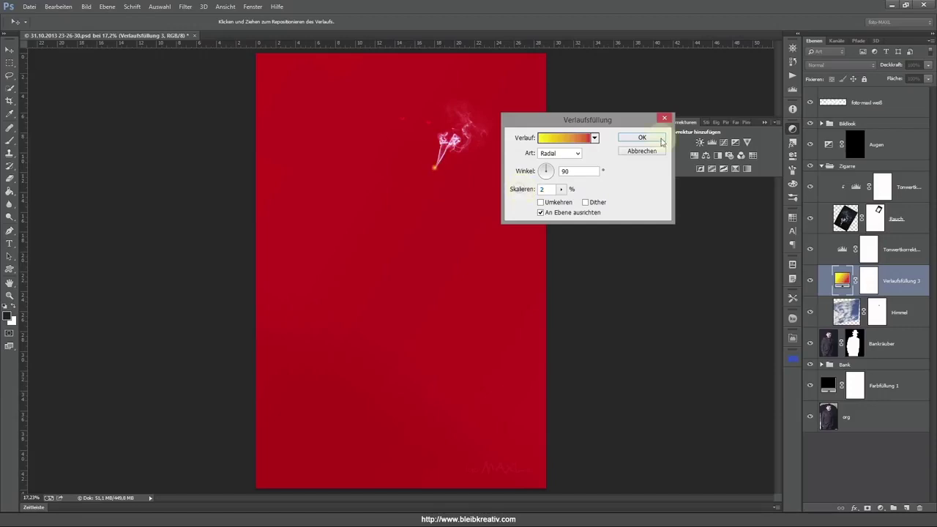
left_click(644, 137)
left_click(906, 294, "alt")
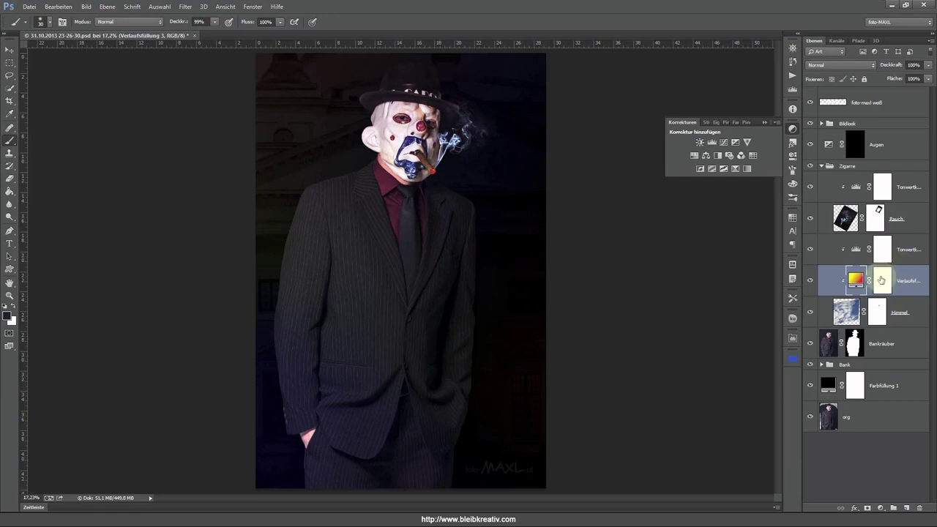
- At 100% view, centre the radial glow on the cigar tip and set its scale to 1%
left_click_drag(881, 280, 848, 311)
key("ctrl+1")
left_click_drag(424, 129, 359, 255)
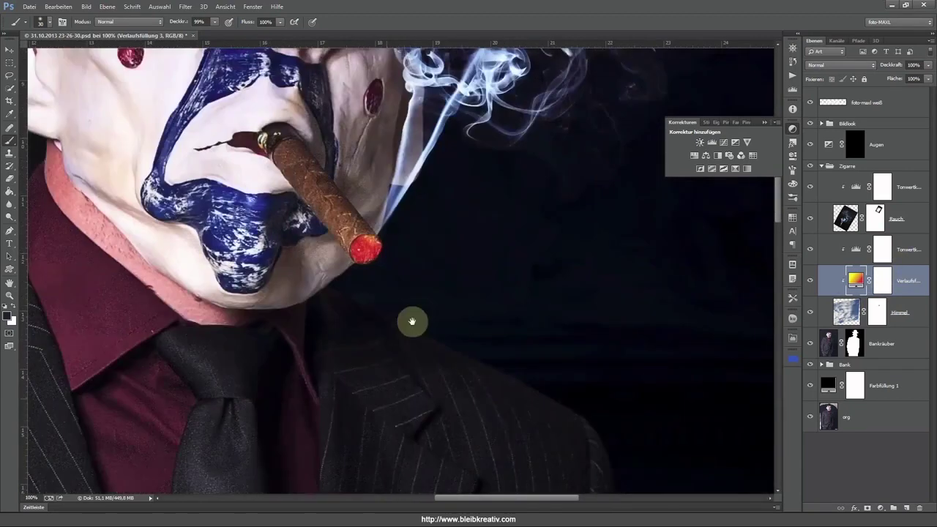
double_click(855, 281)
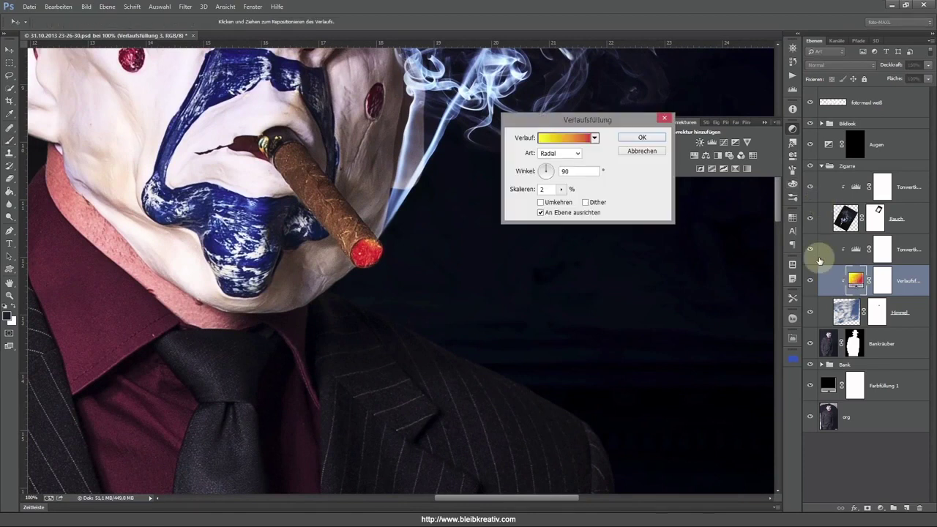
left_click_drag(481, 184, 378, 251)
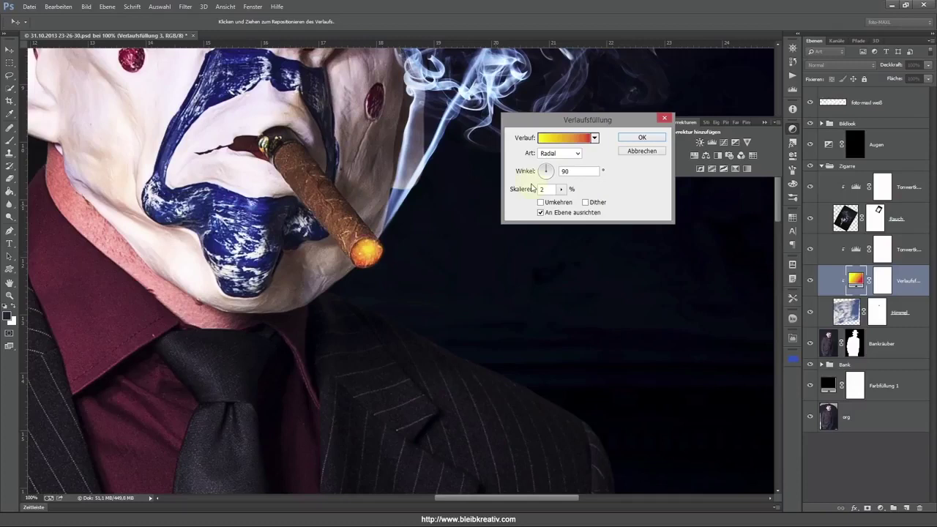
left_click_drag(533, 187, 481, 185)
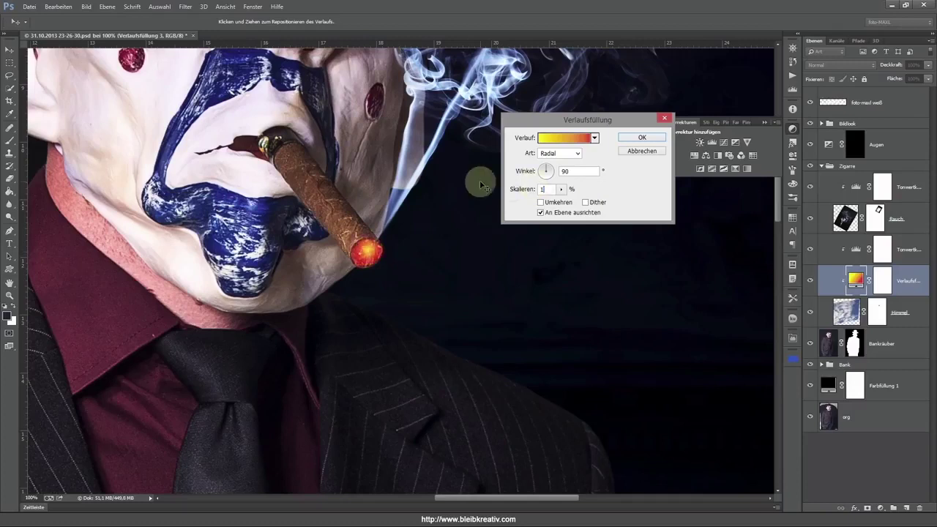
left_click_drag(370, 255, 371, 257)
type(",5")
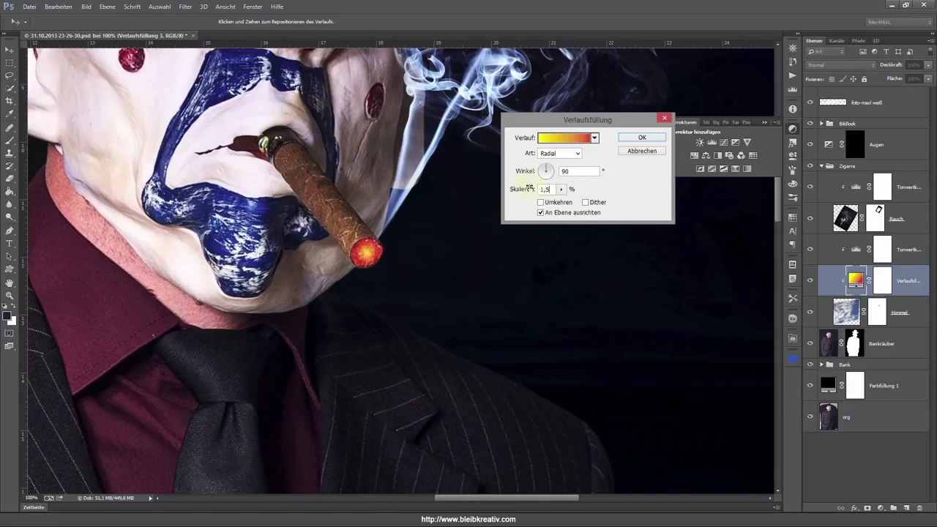
key("Return")
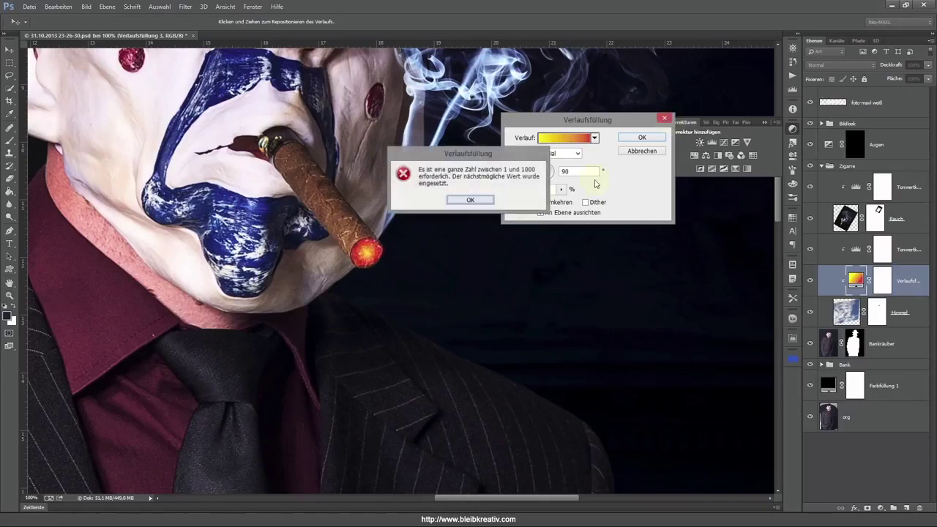
key("Return")
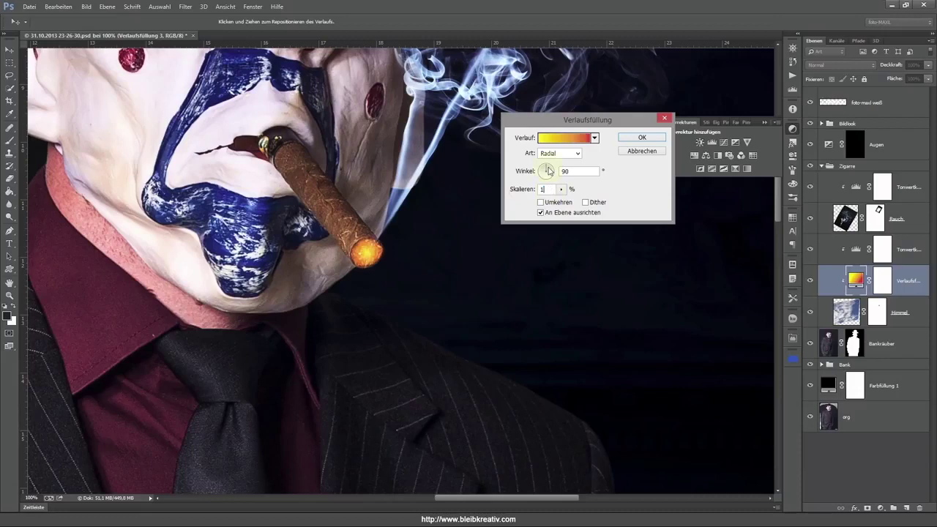
- Blend the glow layer in Hartes Licht at 68% opacity, after trying Weiches Licht
left_click(642, 138)
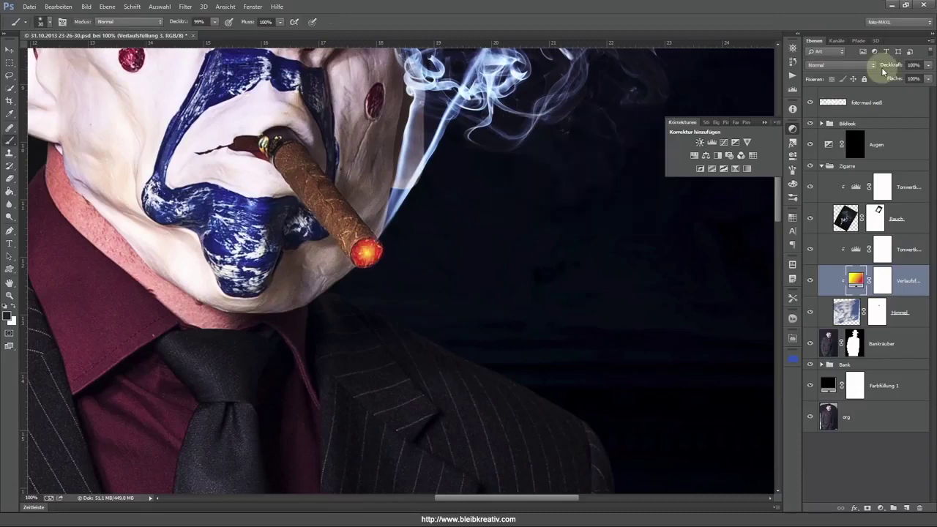
mouse_move(882, 69)
left_mouse_down()
mouse_move(894, 68)
mouse_move(885, 68)
left_mouse_up()
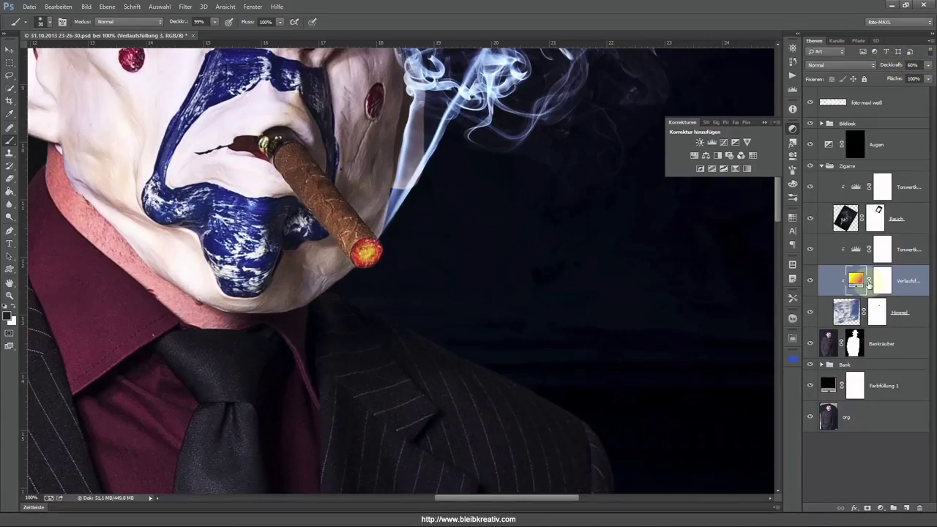
left_click(810, 280)
left_click(810, 280)
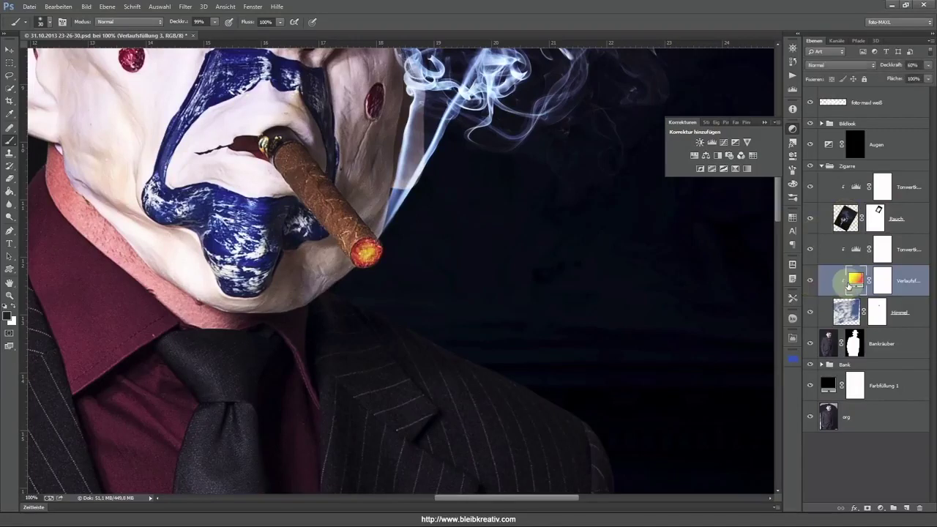
left_click(841, 65)
left_click(846, 205)
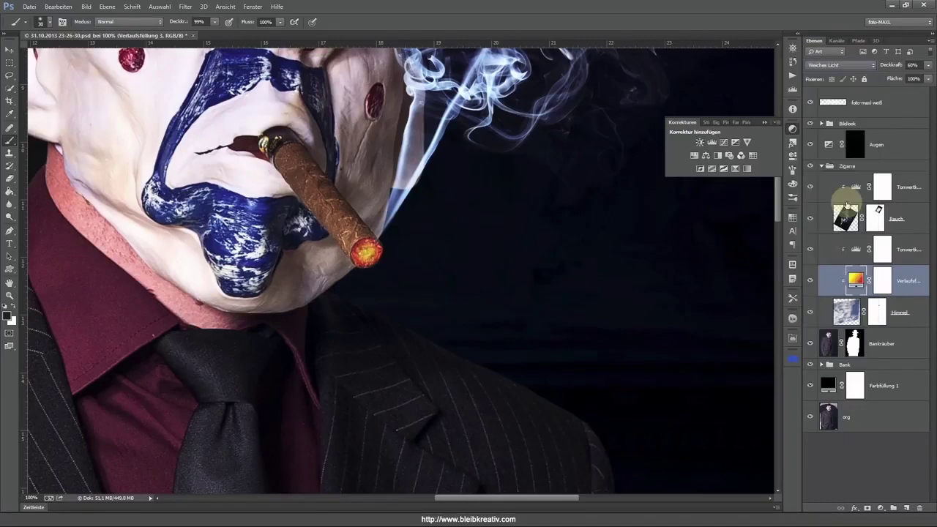
left_click_drag(894, 64, 933, 68)
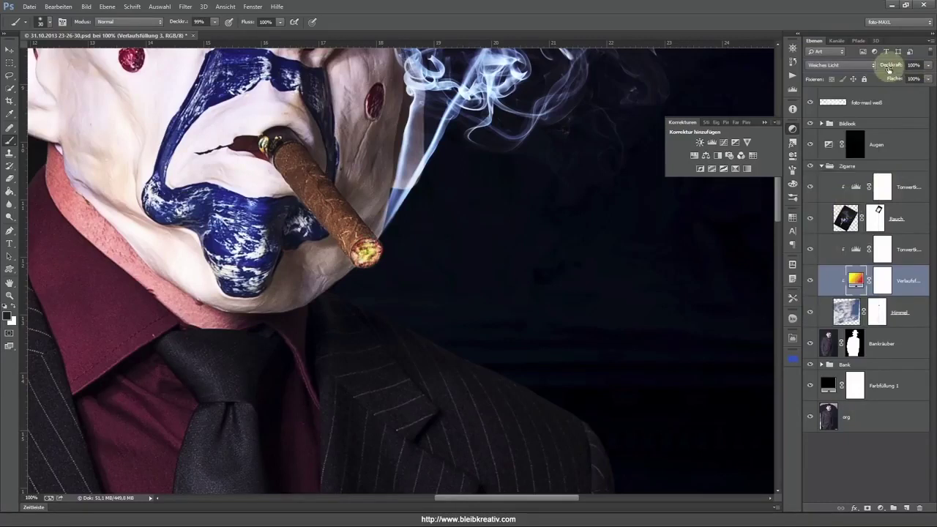
left_click(842, 65)
left_click(841, 209)
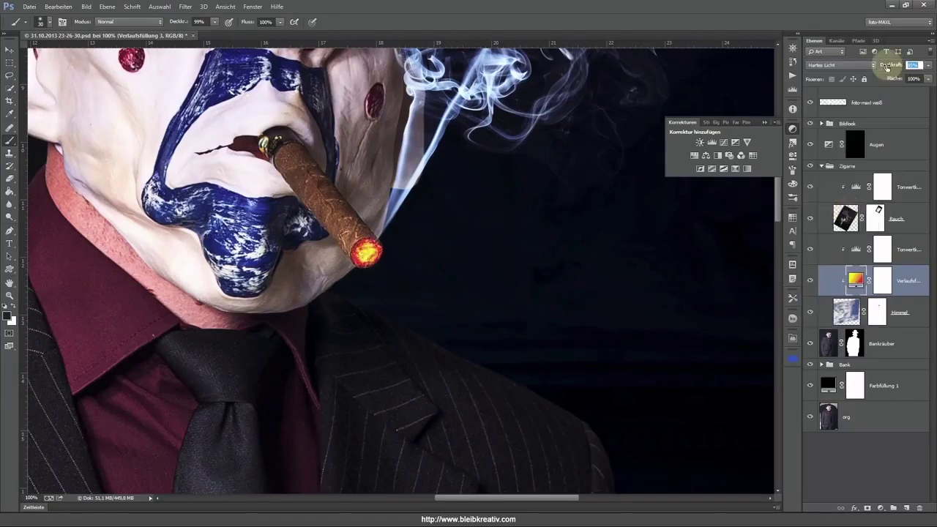
left_click(876, 66)
key("Return")
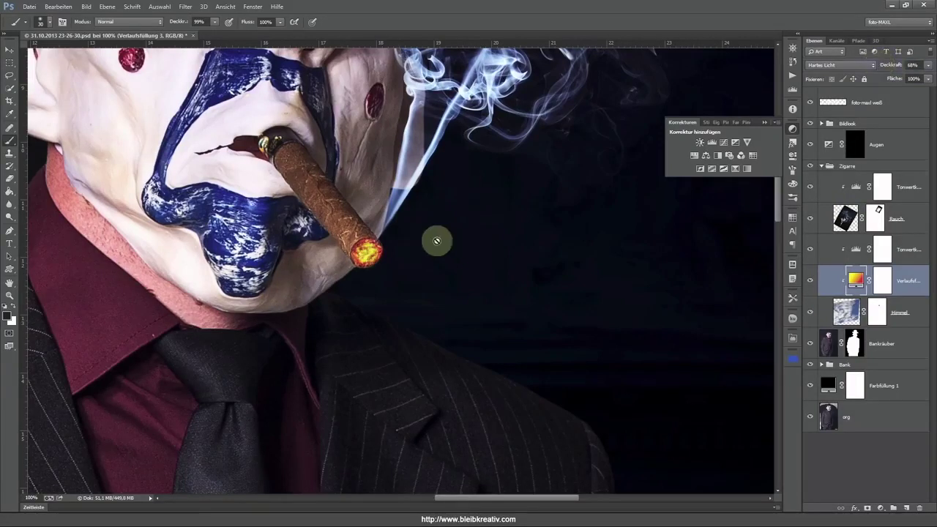
key("h")
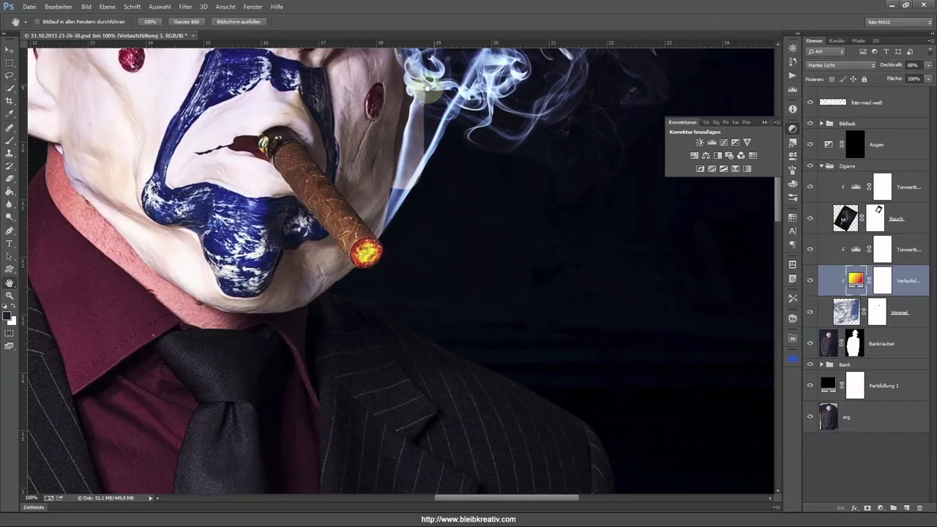
double_click(10, 284)
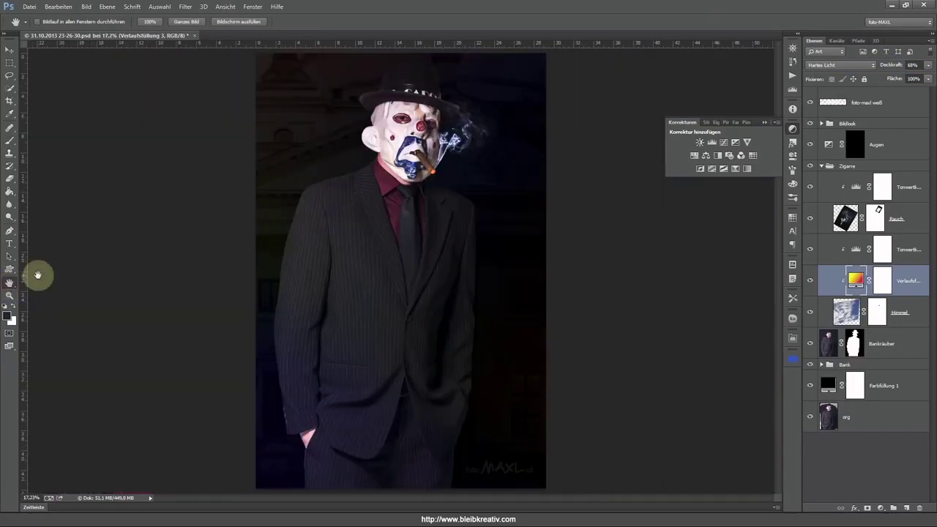
key("ctrl+1")
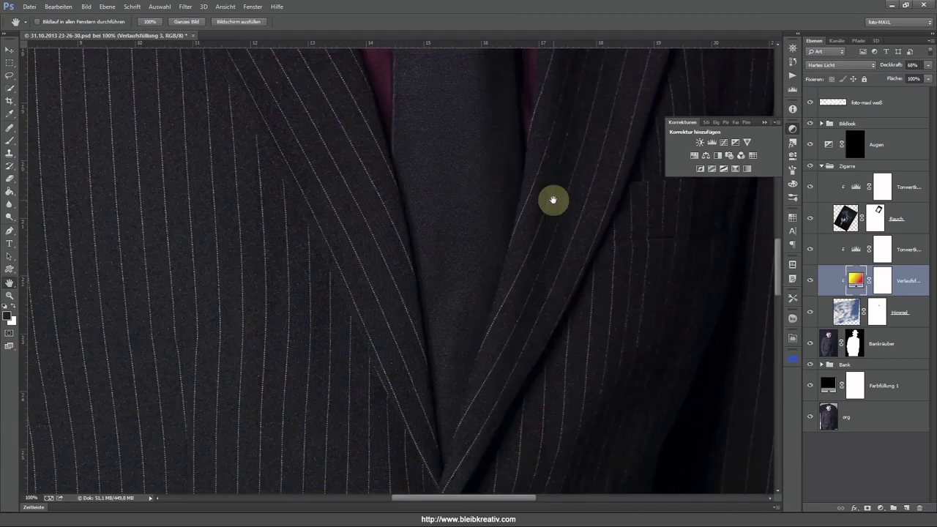
mouse_move(554, 200)
left_mouse_down()
mouse_move(398, 300)
mouse_move(398, 247)
left_mouse_up()
key("ctrl+plus")
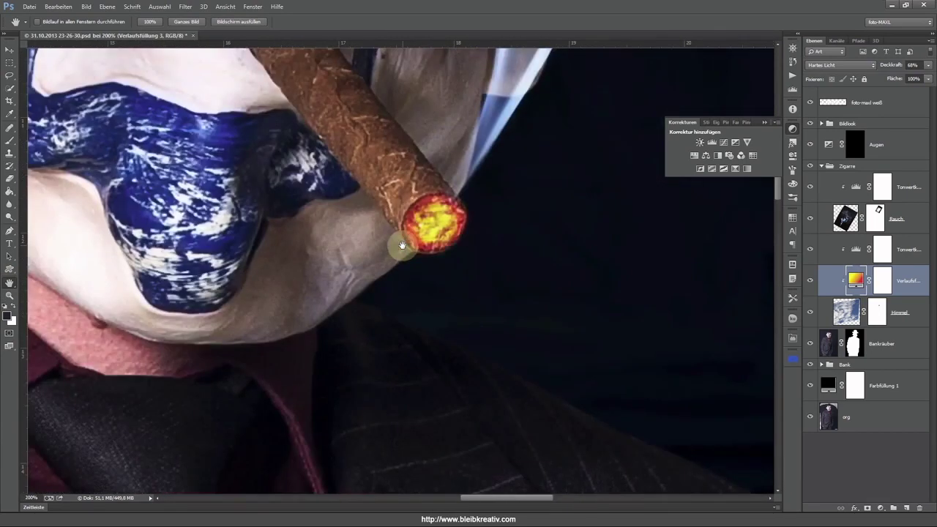
left_click_drag(455, 251, 422, 286)
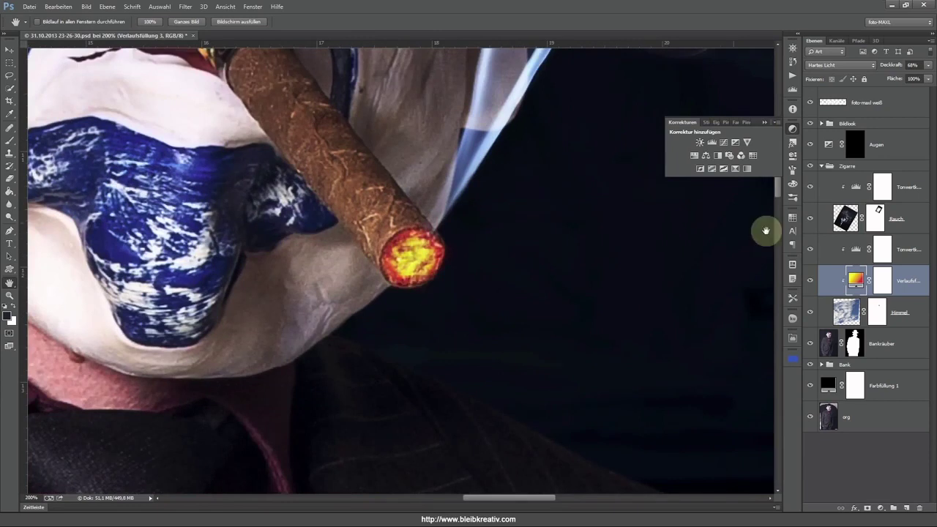
left_click(855, 250)
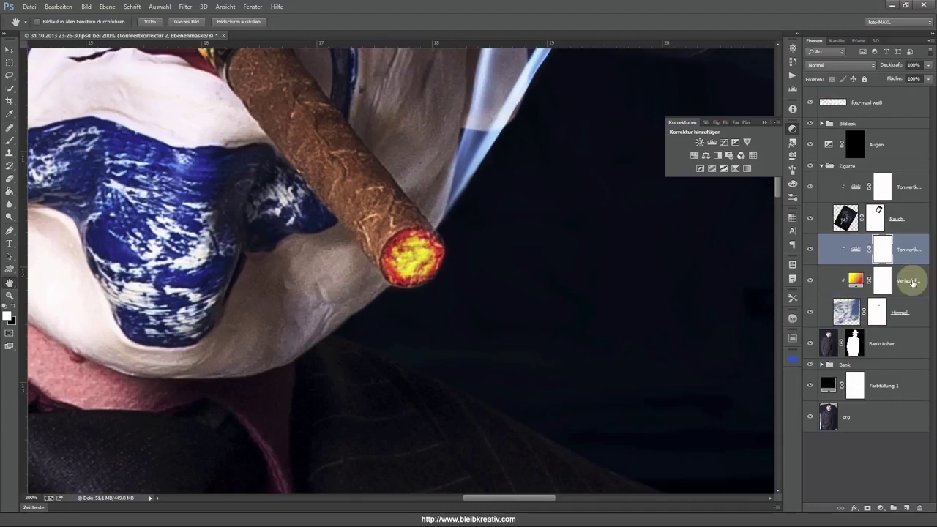
- Add empty layer Ebene 1 and sample the orange ember colour from the cigar tip
left_click(906, 507)
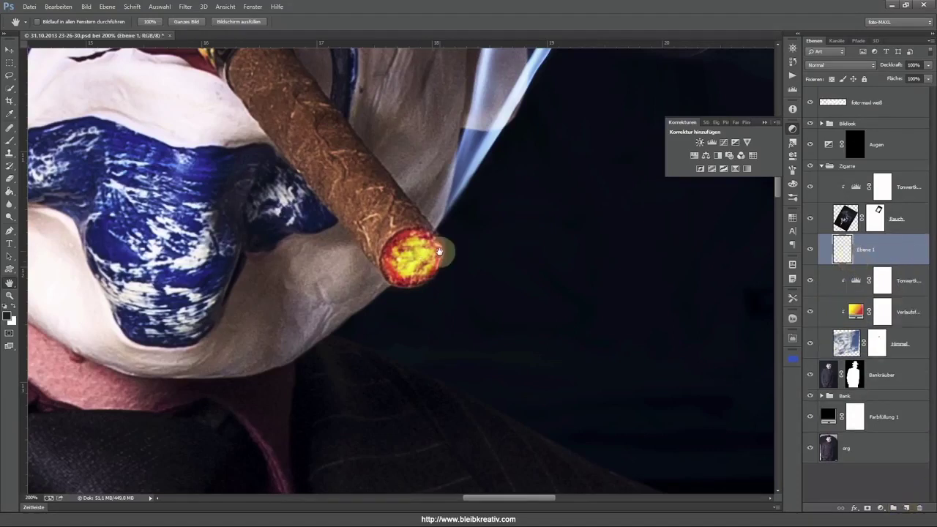
key("b")
left_click(407, 231, "alt")
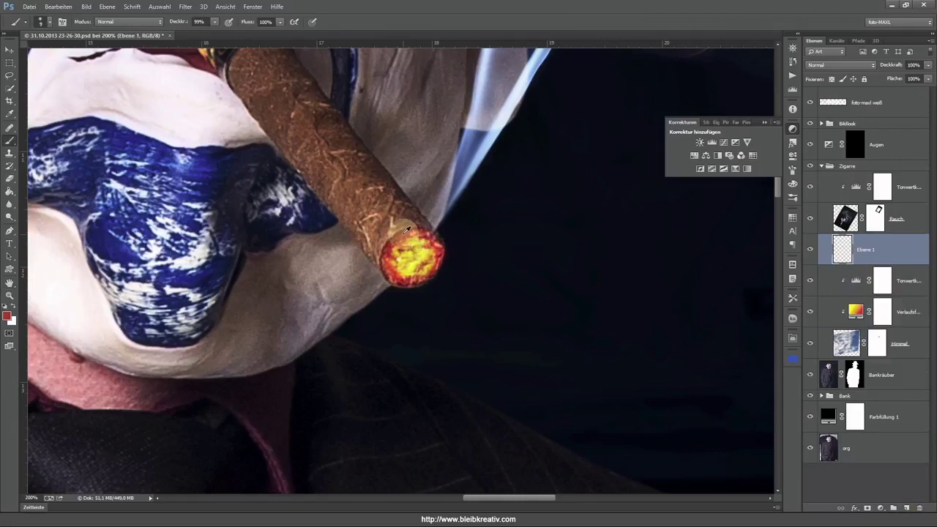
left_click(407, 230, "alt")
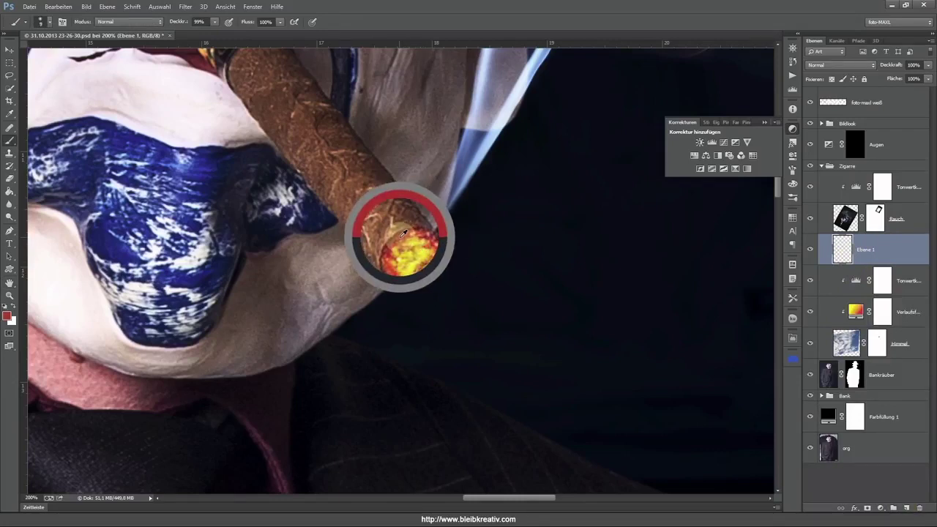
left_click_drag(402, 233, 387, 250)
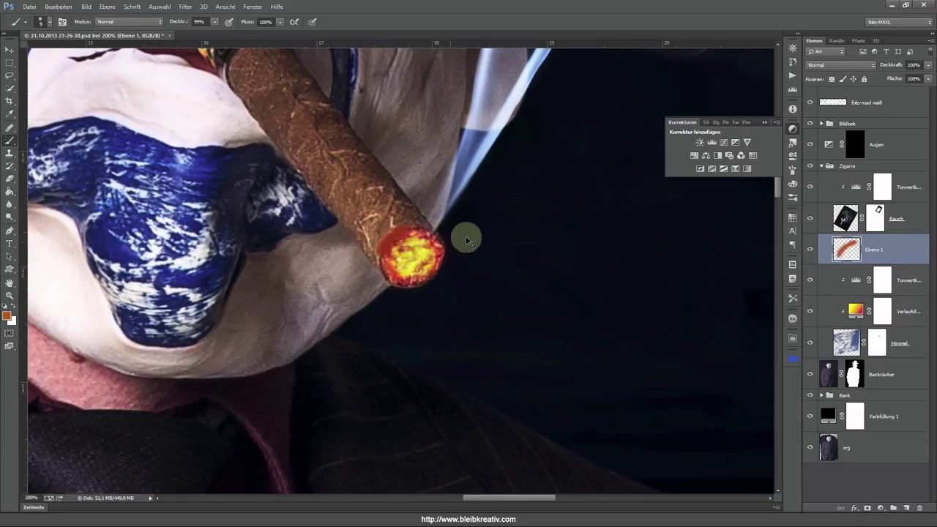
key("ctrl+z")
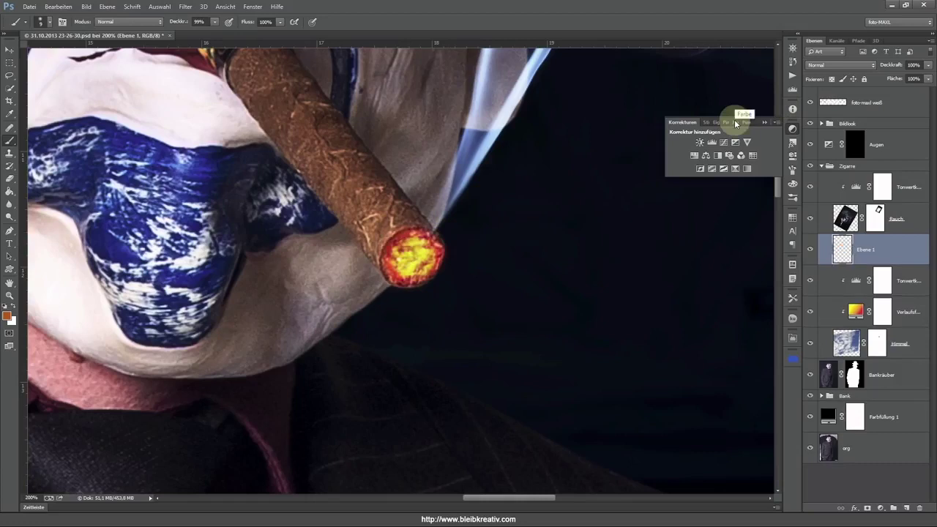
- Pick foreground orange H 28, S 100, B 100 (#ff7800) and brush a ring around the cigar tip
left_click(6, 316)
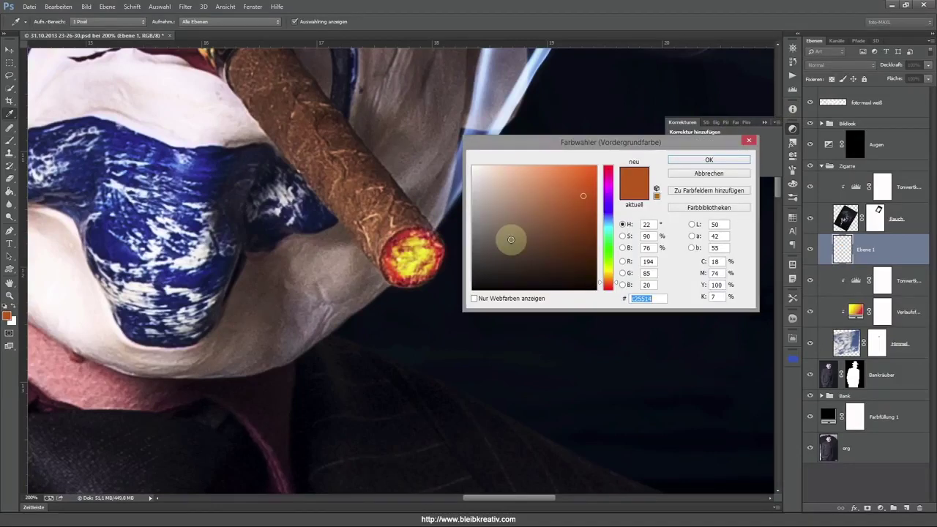
left_click(616, 275)
left_click_drag(616, 276, 615, 279)
left_click(593, 194)
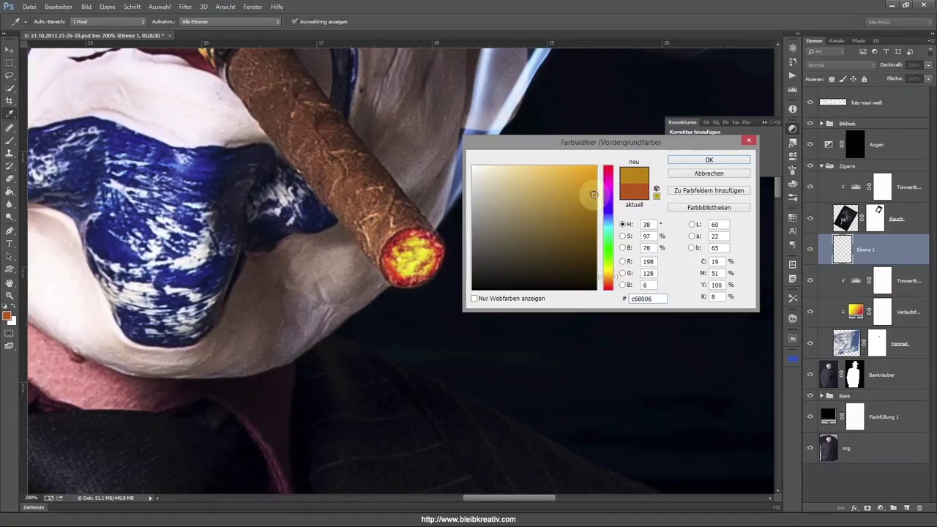
left_click_drag(590, 195, 597, 164)
left_click_drag(615, 278, 617, 281)
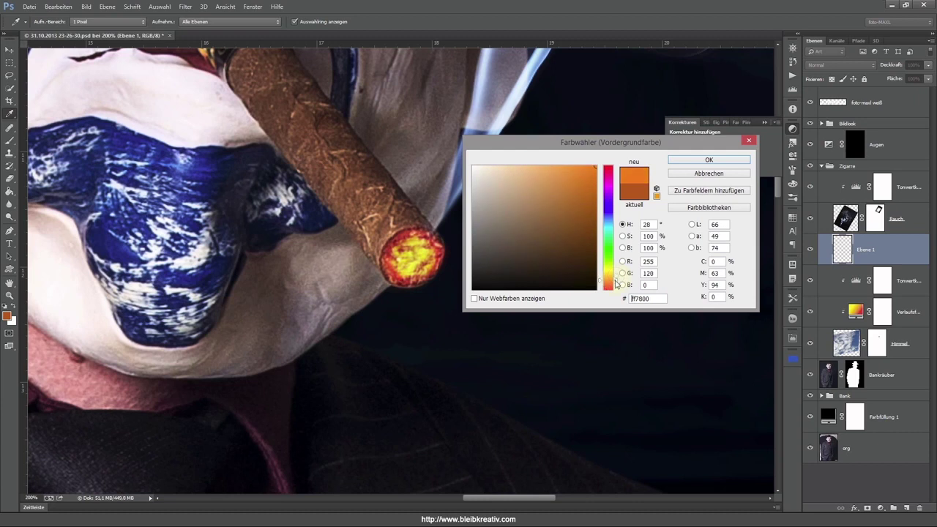
left_click(708, 160)
key("b")
mouse_move(419, 219)
left_mouse_down()
mouse_move(389, 247)
mouse_move(386, 272)
mouse_move(397, 282)
mouse_move(415, 286)
mouse_move(442, 270)
mouse_move(445, 243)
mouse_move(413, 234)
mouse_move(441, 236)
left_mouse_up()
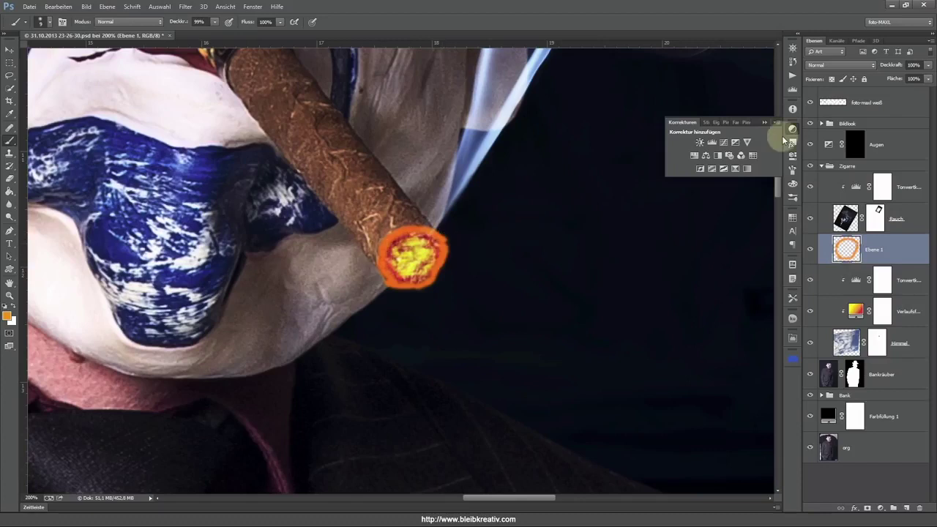
- Switch Ebene 1's blend mode to Weiches Licht and bring up the Weichzeichnungsfilter menu
left_click(849, 66)
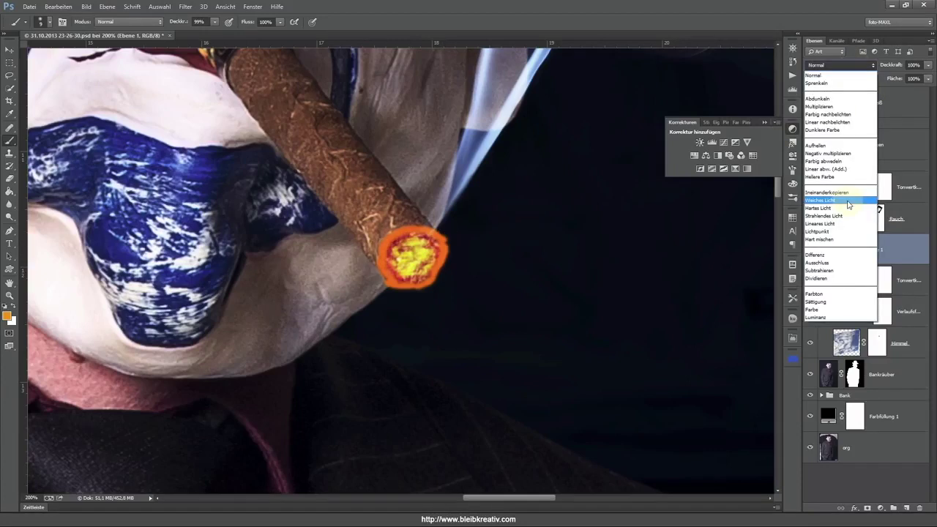
left_click(850, 200)
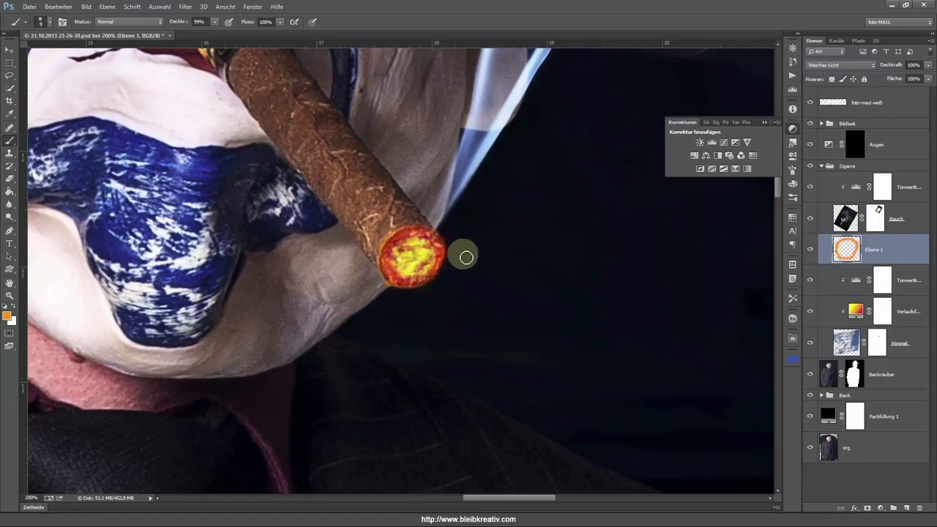
left_click(185, 7)
mouse_move(213, 179)
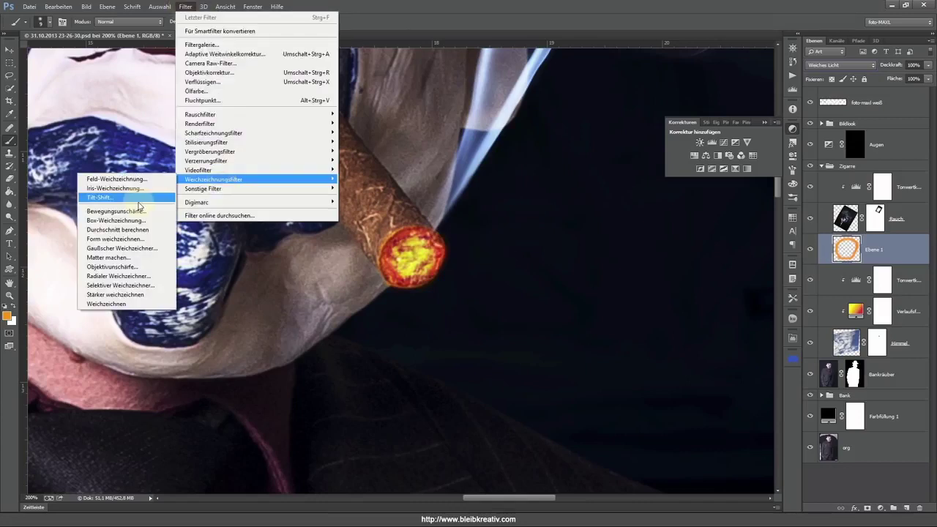
- Apply a Gaußscher Weichzeichner of about 3.5 pixels radius to the orange ring
left_click(130, 249)
left_click_drag(70, 212, 85, 215)
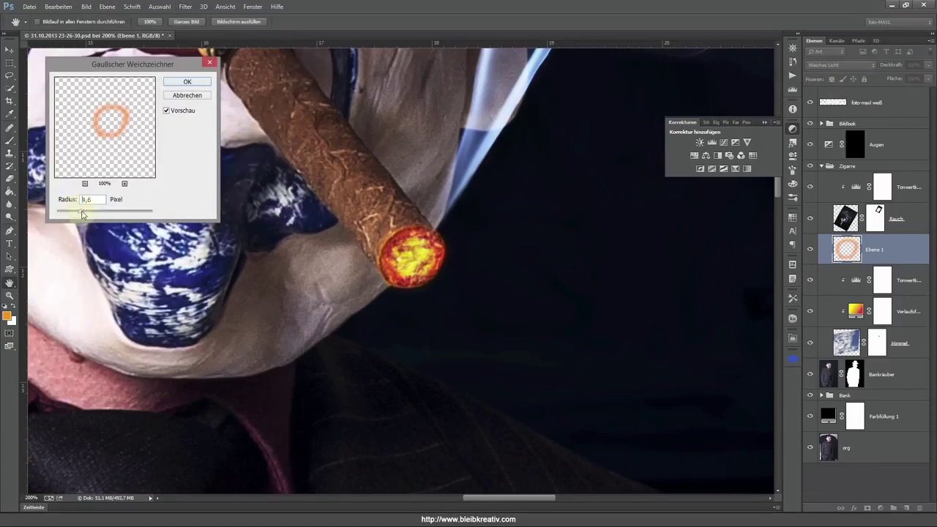
left_click_drag(84, 214, 81, 216)
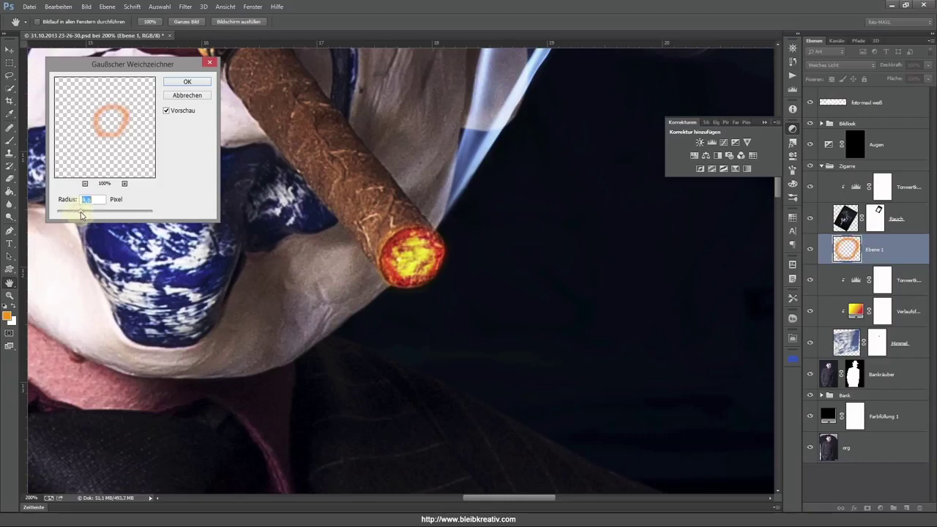
left_click(187, 81)
key("b")
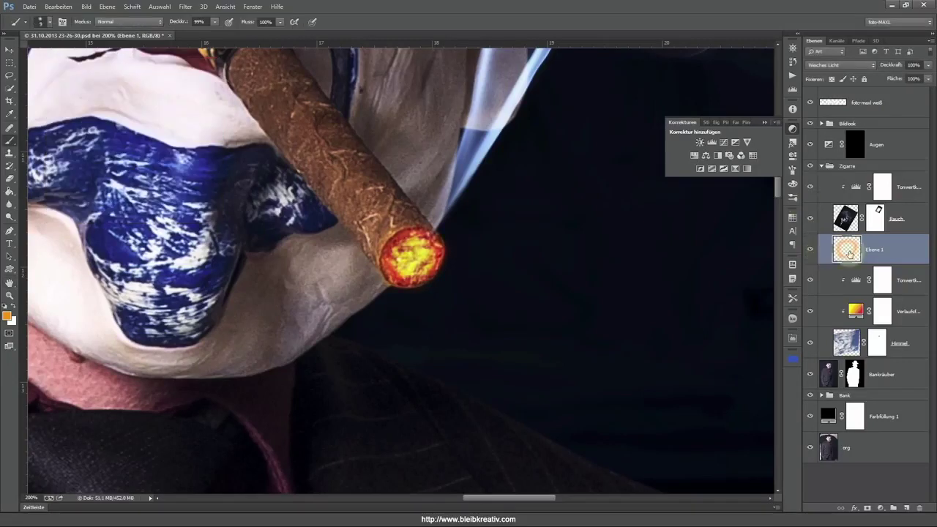
- On a new layer, dab a single 564 px #ffba00 yellow-orange glow over the cigar tip
key("ctrl+minus")
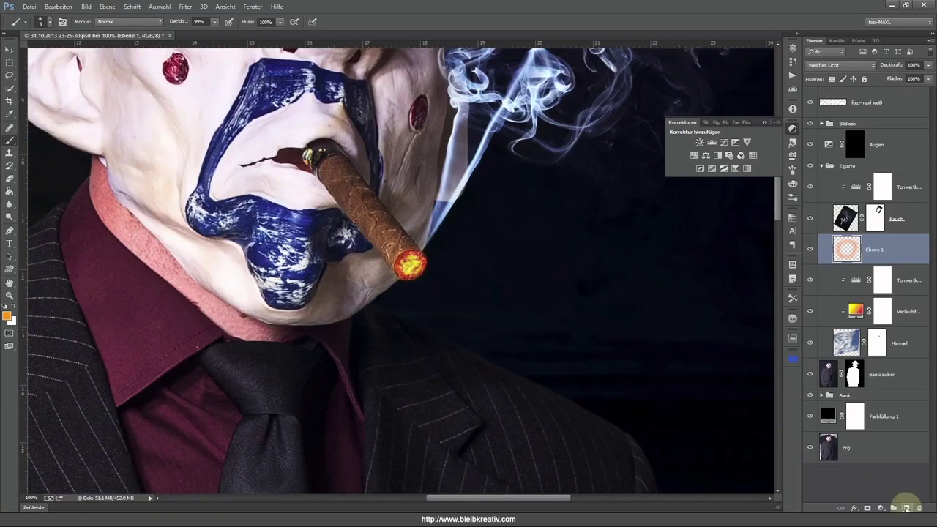
left_click(906, 507)
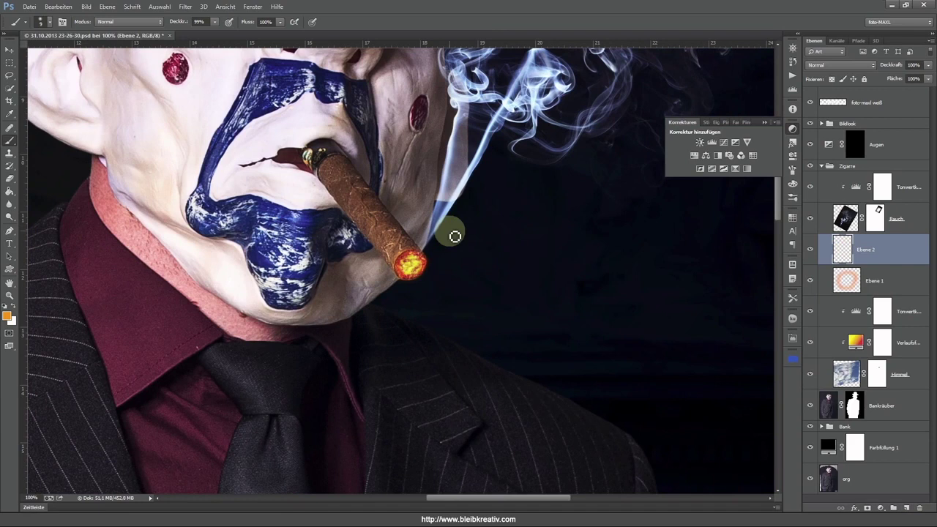
right_click(366, 245, "alt")
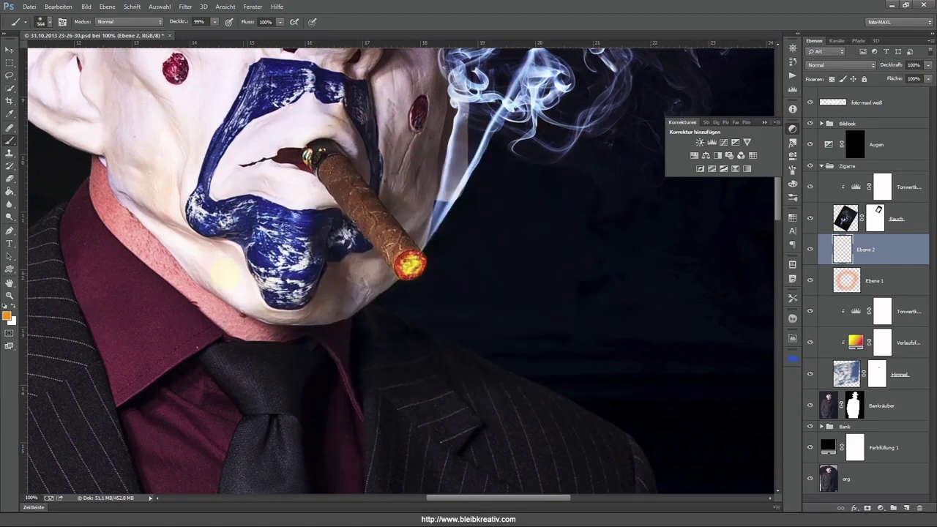
left_click(9, 316)
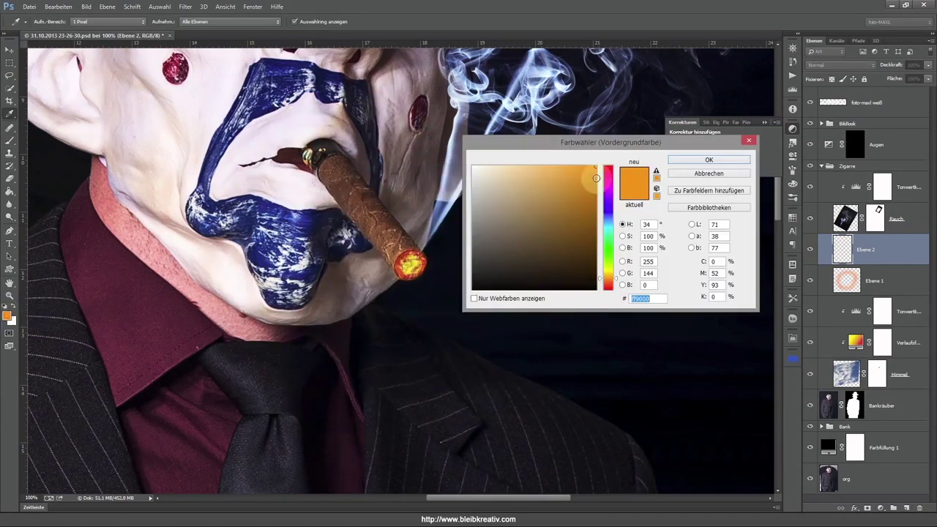
left_click(616, 276)
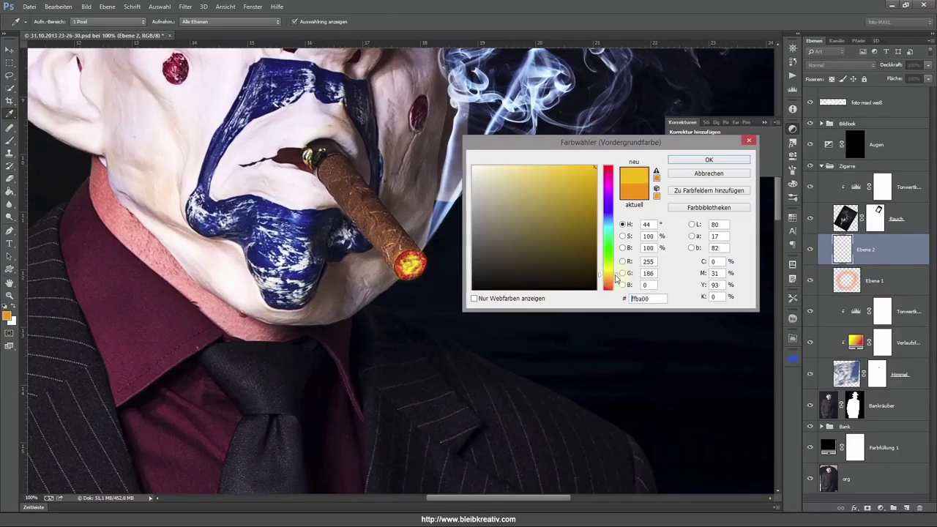
left_click(707, 160)
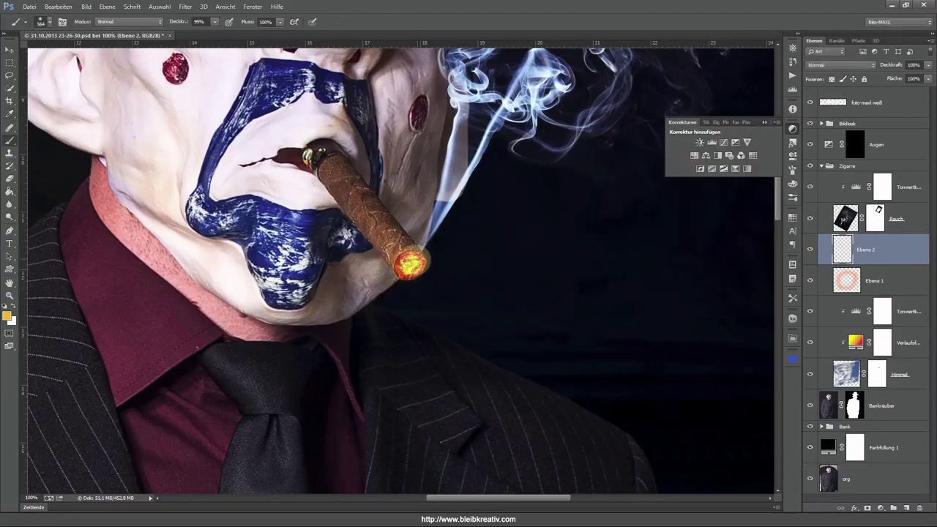
left_click(410, 260)
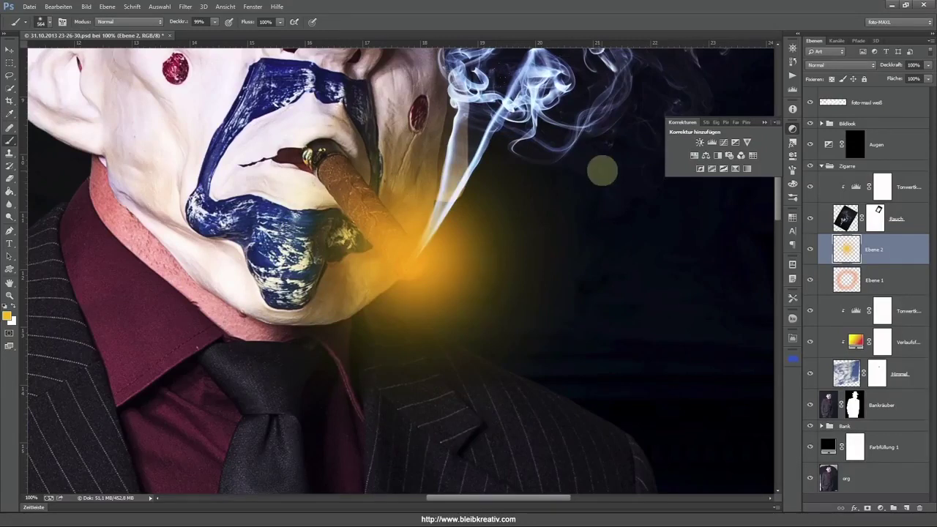
- Set the Ebene 2 glow to Weiches Licht, compare it hidden and shown, and fit the image
left_click(842, 64)
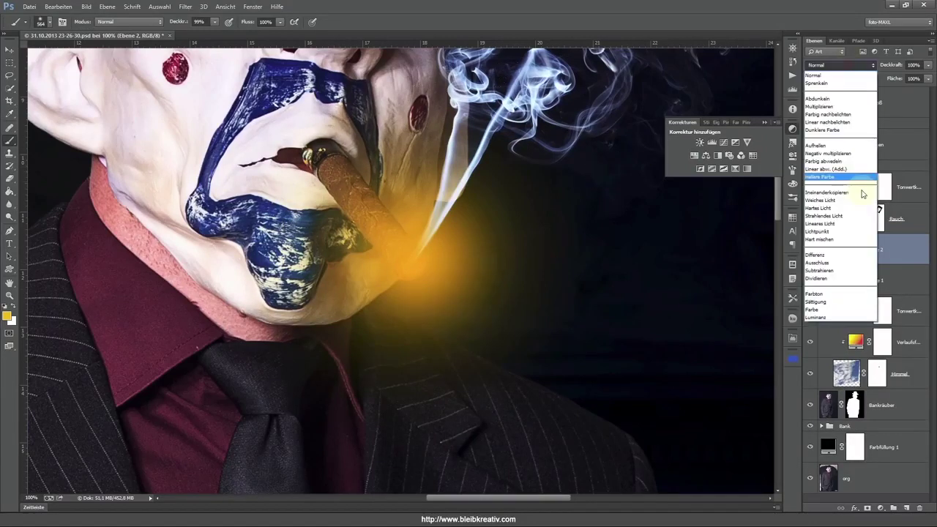
left_click(841, 202)
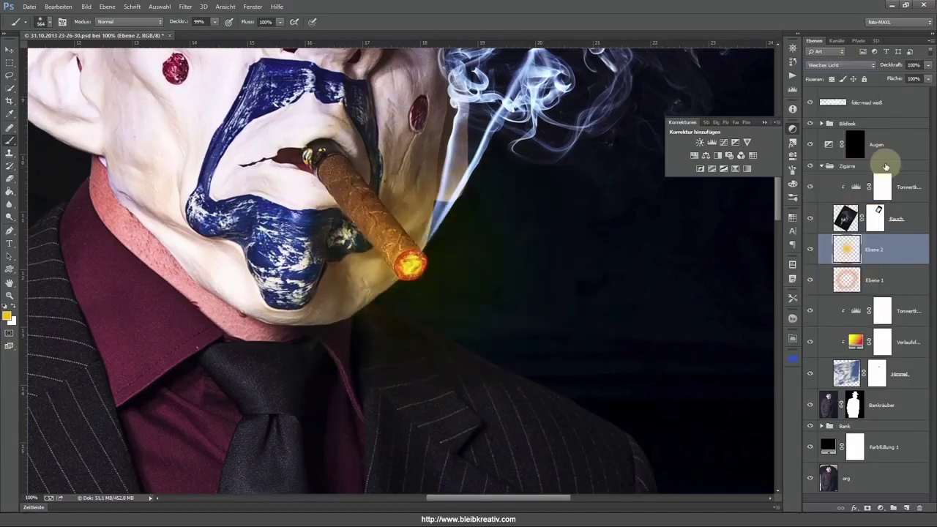
left_click(810, 250)
left_click(810, 250)
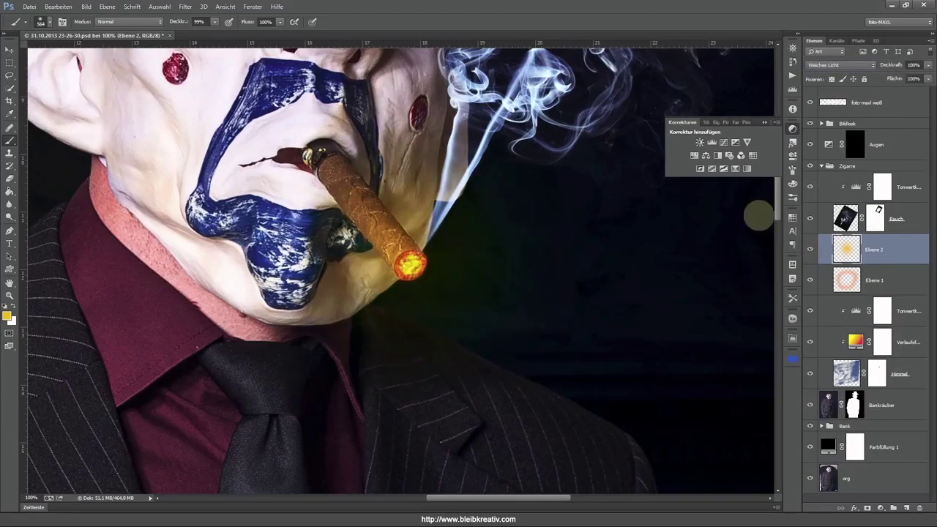
key("ctrl+0")
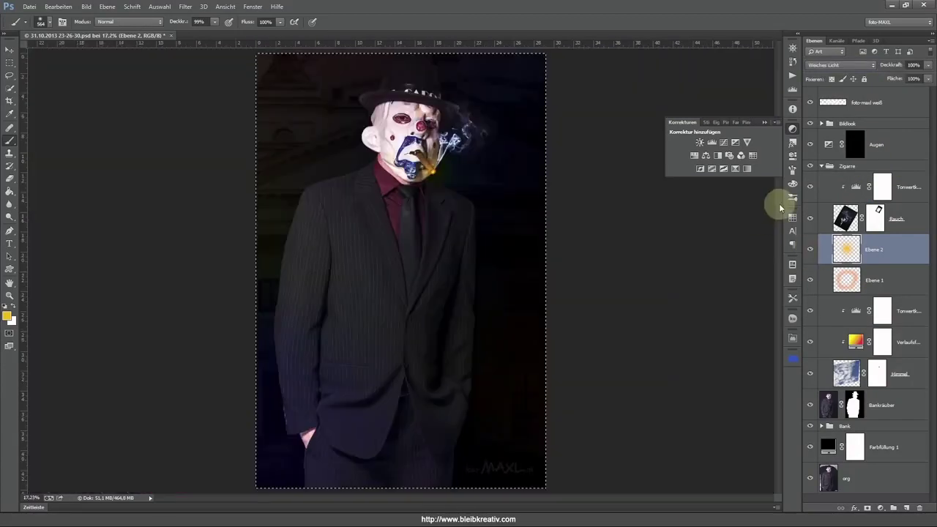
- Lower Ebene 2's opacity to 81%, zoom in on the cigar tip, and select the Himmel layer
key("ctrl+1")
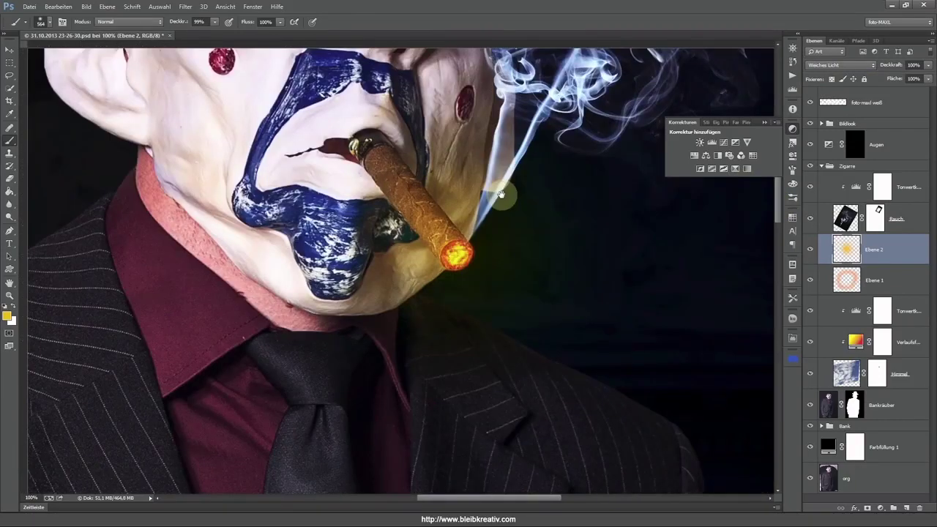
left_click_drag(501, 194, 470, 291)
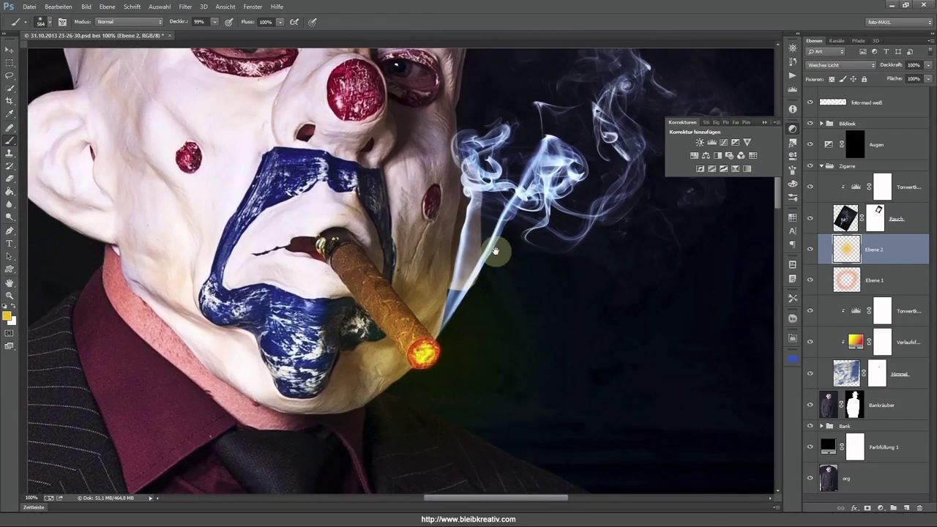
left_click_drag(899, 65, 889, 64)
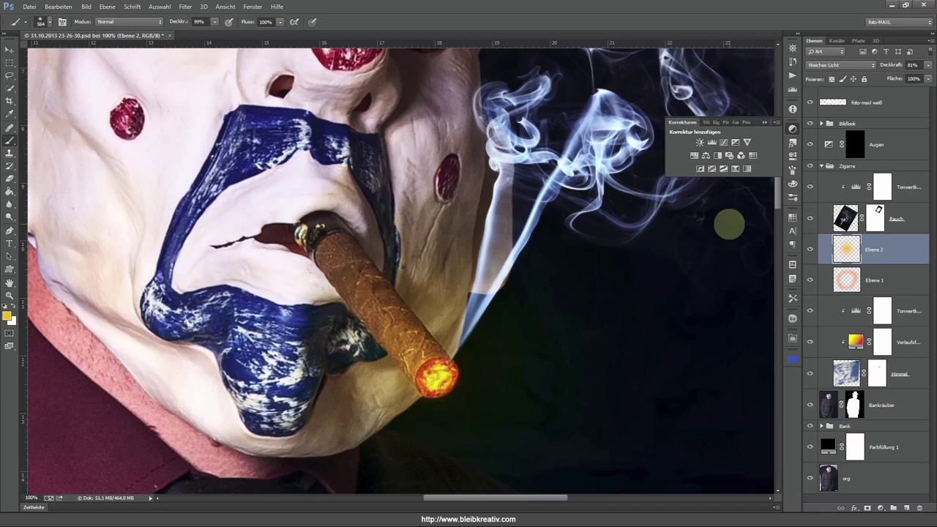
scroll(435, 358, "up", 5)
left_click_drag(435, 292, 411, 155)
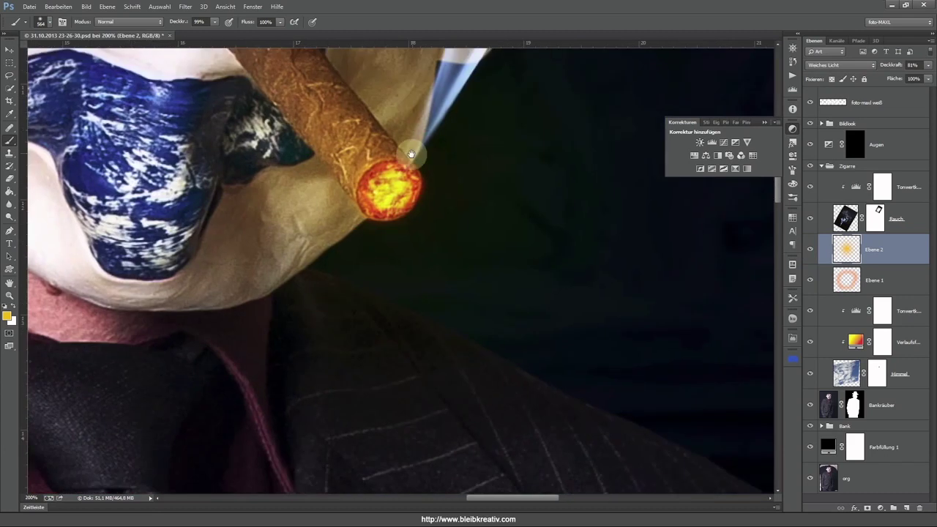
left_click(847, 374)
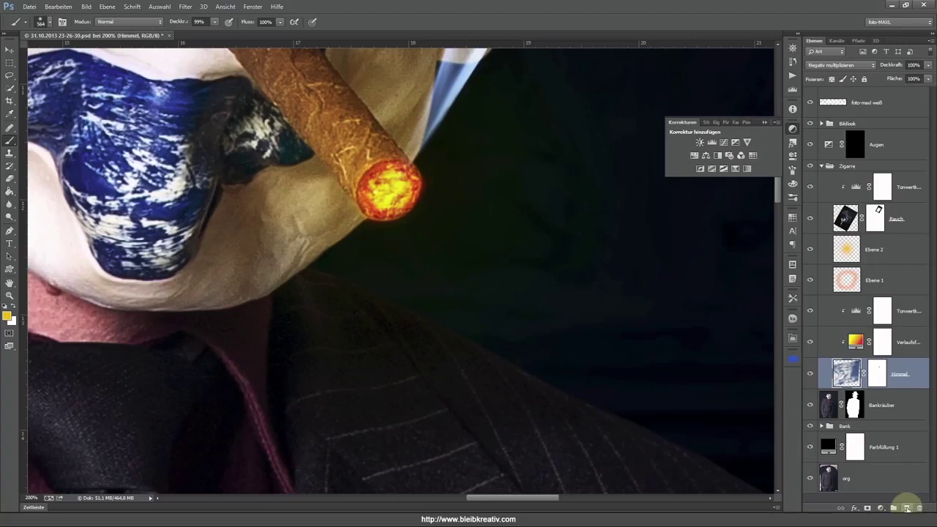
- Create a 50% grey Weiches Licht layer named 'd&b' clipped to Himmel, cancelling an extra New Layer dialog
left_click(907, 507, "alt")
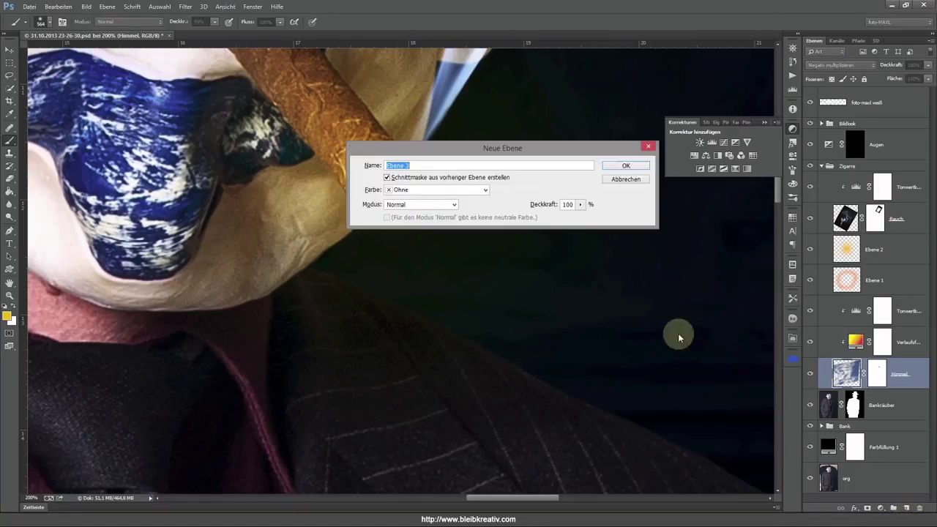
key("BackSpace")
type("d&b")
left_click(437, 204)
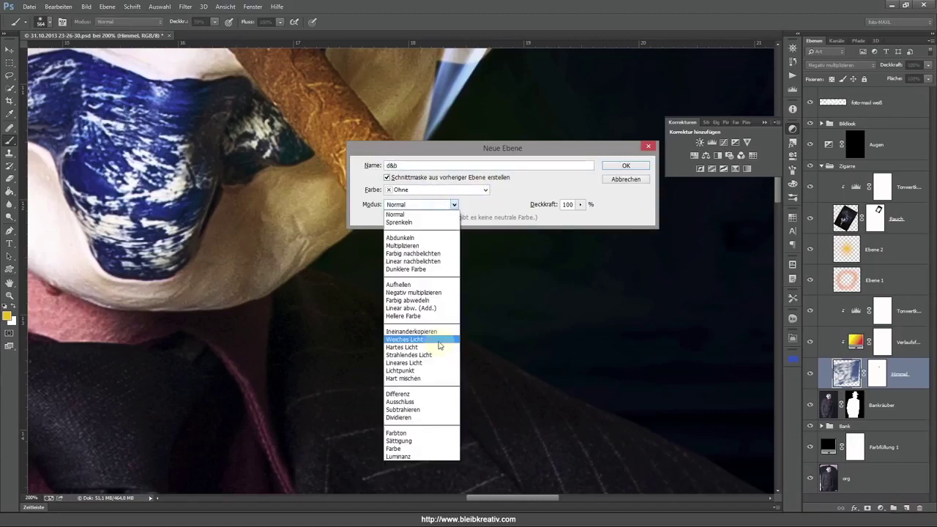
left_click(440, 340)
left_click(502, 218)
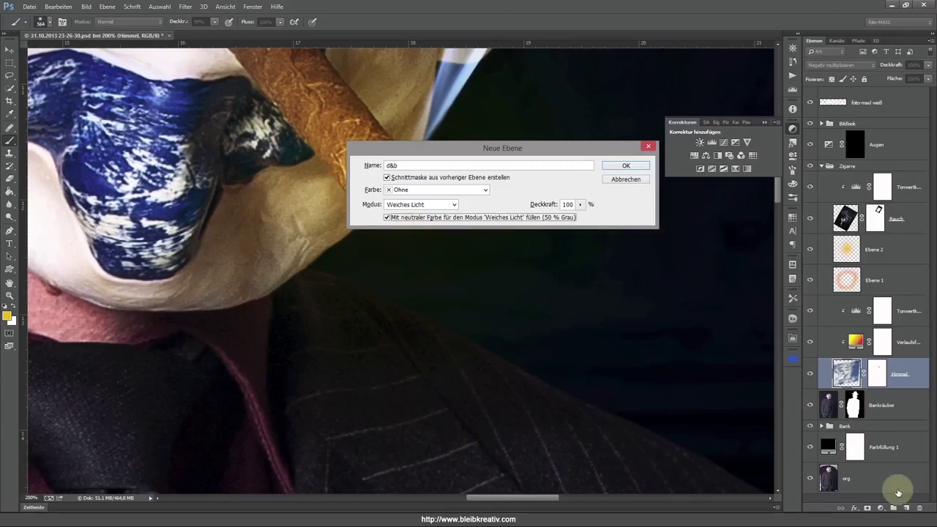
left_click(631, 166)
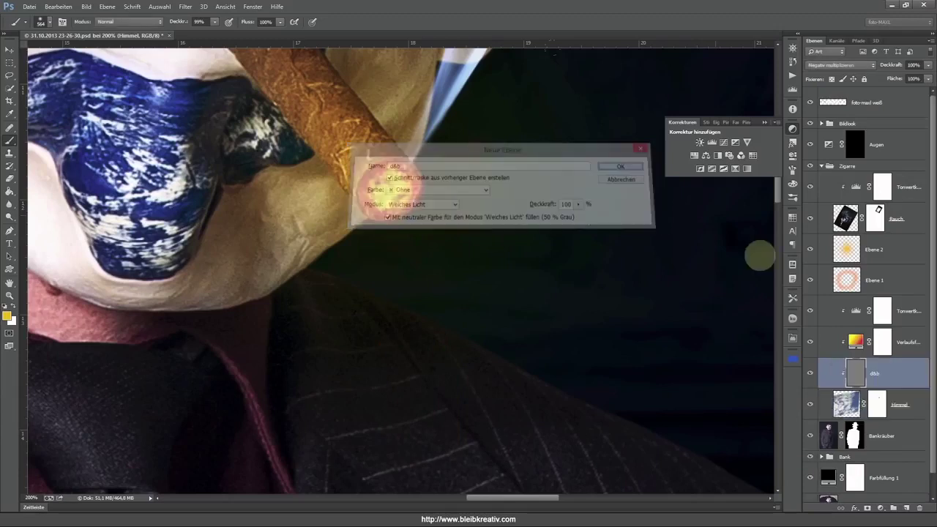
left_click(908, 507, "alt")
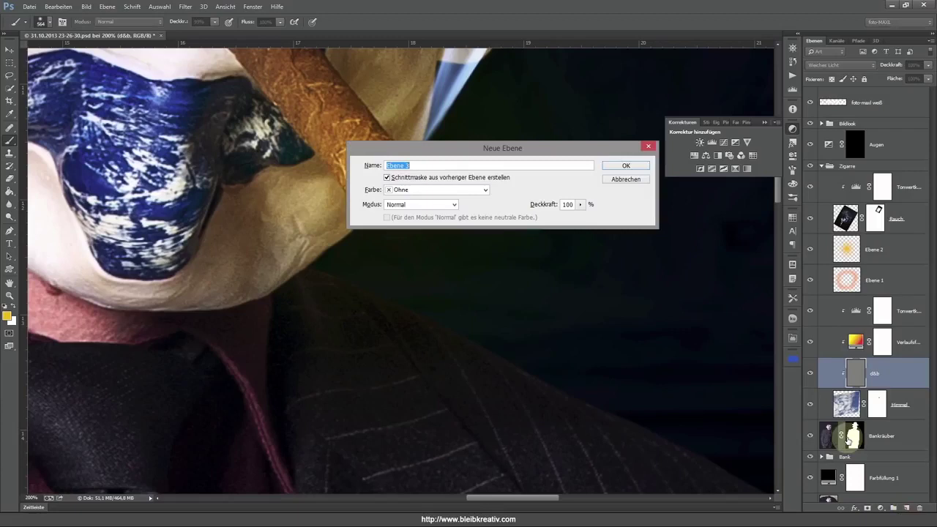
left_click(624, 179)
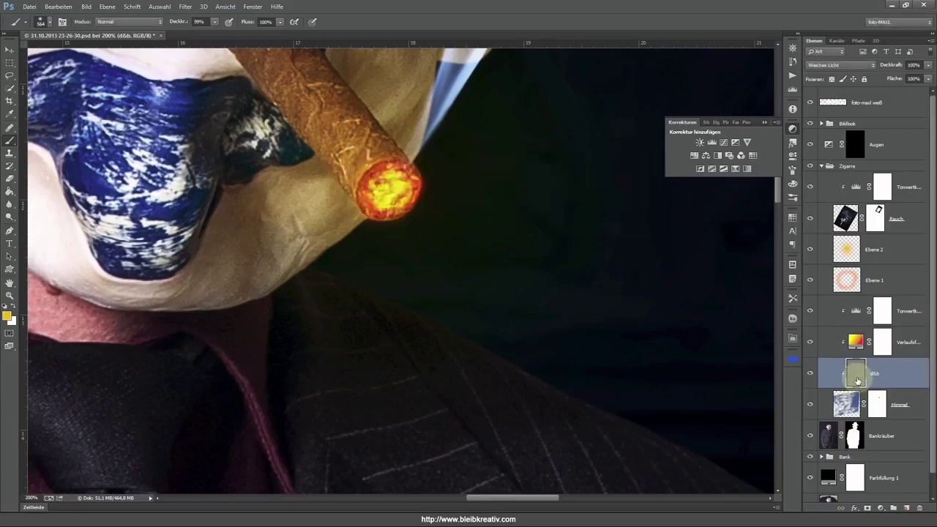
left_click(854, 377)
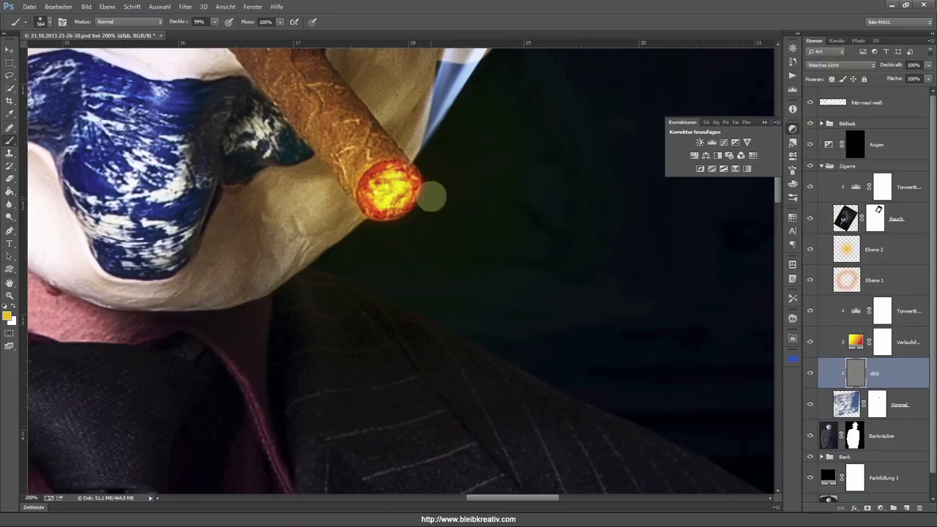
- Dodge the ember's centre on the d&b layer with a small brush at 41% Belichtung
left_click_drag(415, 201, 369, 193)
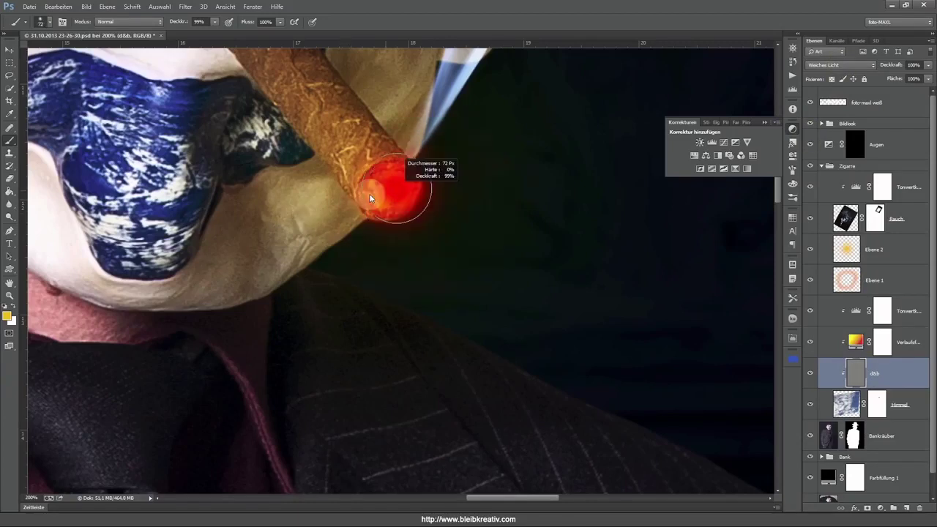
key("o")
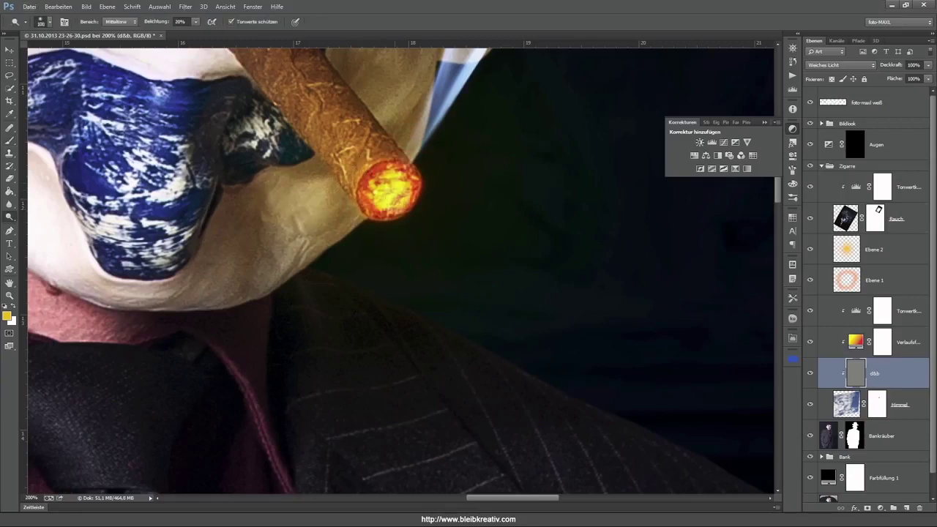
left_click_drag(393, 196, 351, 204)
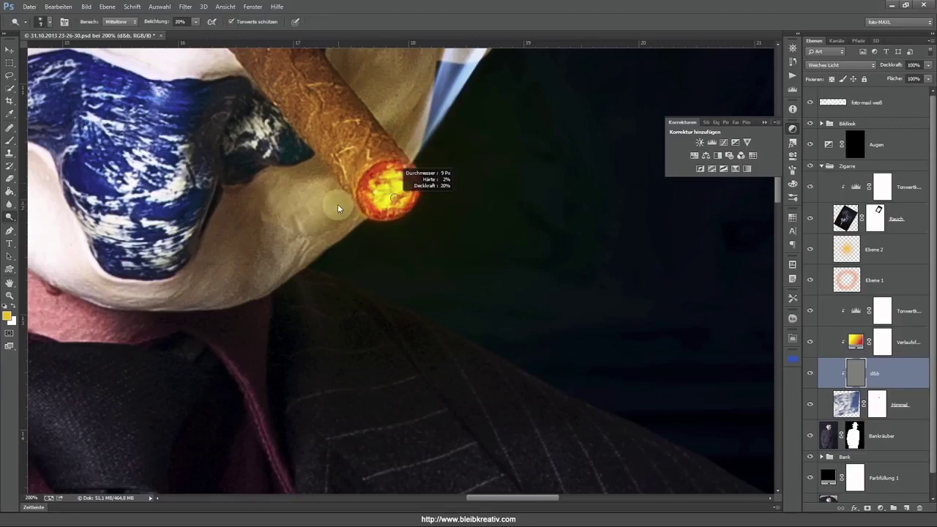
left_click_drag(157, 6, 165, 23)
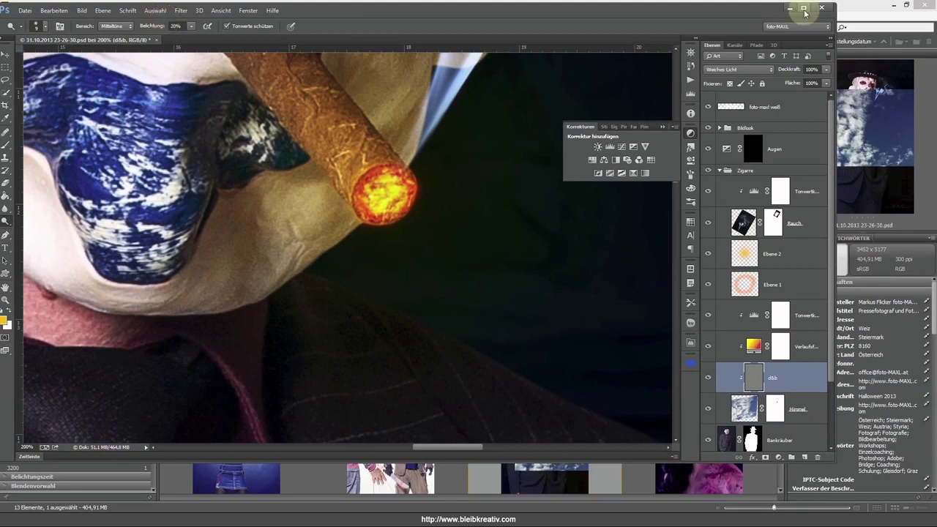
left_click(803, 7)
left_click_drag(156, 21, 193, 30)
mouse_move(383, 188)
left_mouse_down()
mouse_move(406, 198)
mouse_move(389, 214)
mouse_move(366, 205)
mouse_move(400, 192)
mouse_move(377, 189)
mouse_move(397, 174)
mouse_move(415, 187)
mouse_move(407, 216)
mouse_move(376, 216)
mouse_move(383, 195)
mouse_move(372, 191)
mouse_move(387, 188)
mouse_move(391, 198)
left_mouse_up()
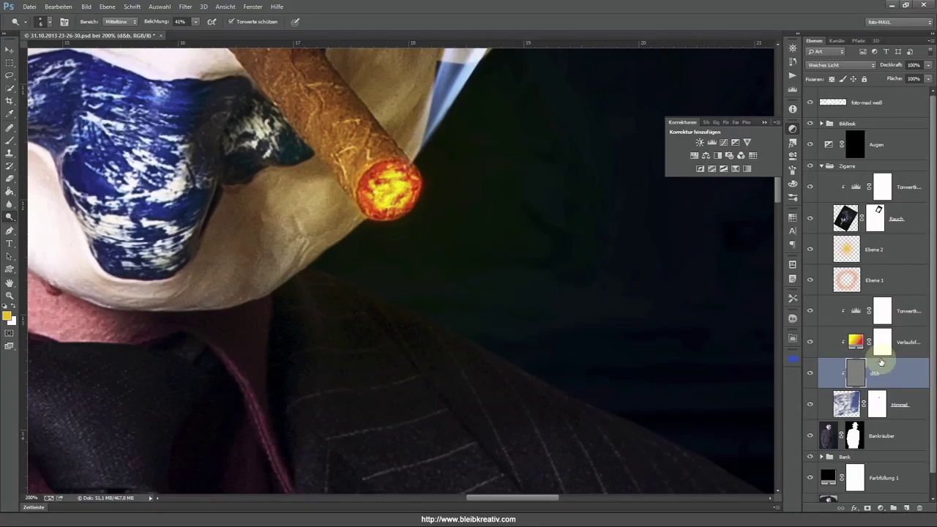
- Try Normal, then set the d&b layer to Hartes Licht, compare its visibility, and fit the image
left_click(840, 65)
left_click(840, 75)
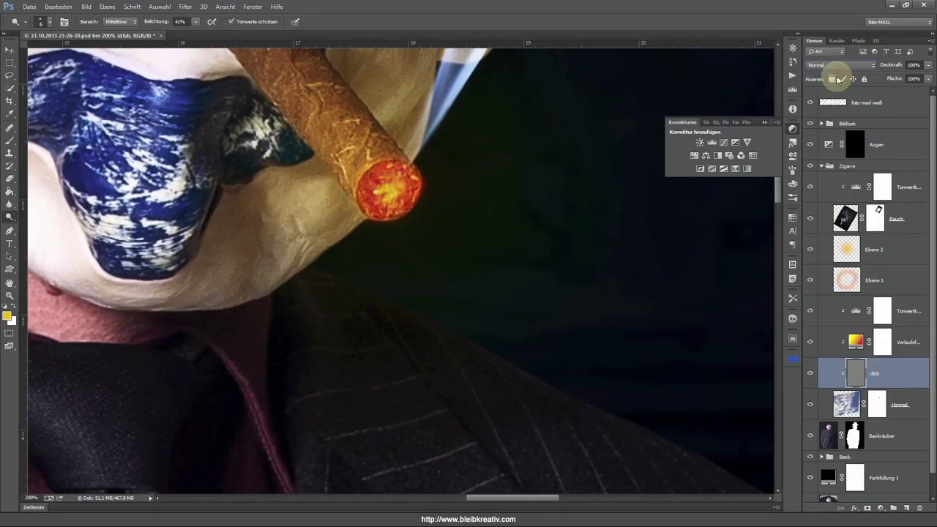
left_click(840, 64)
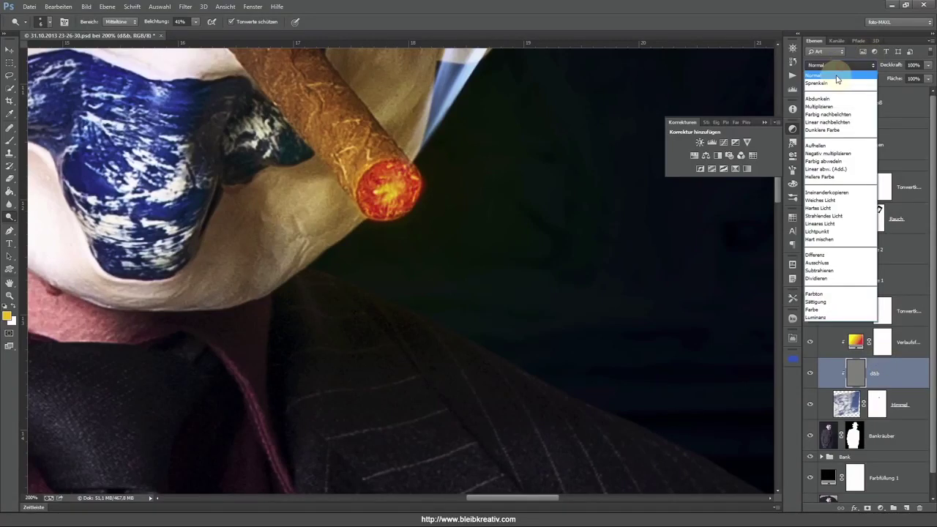
left_click(851, 209)
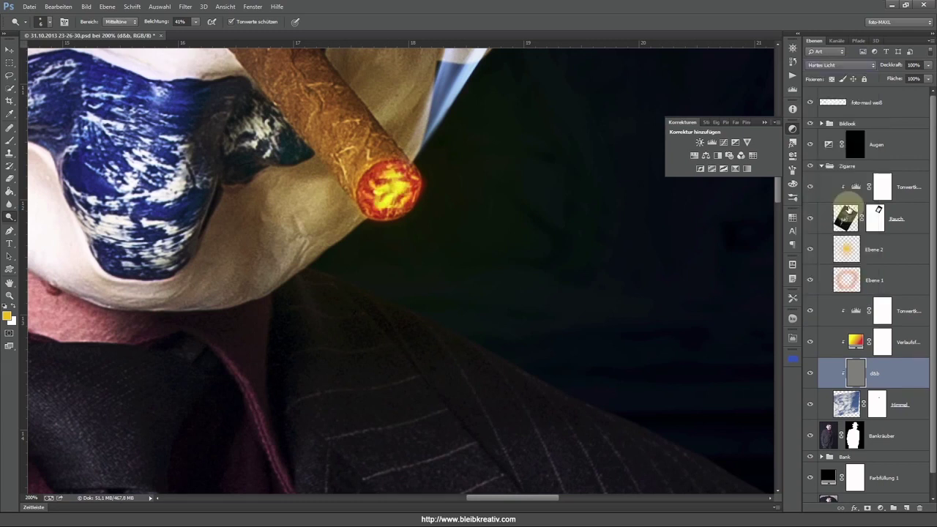
left_click(810, 375)
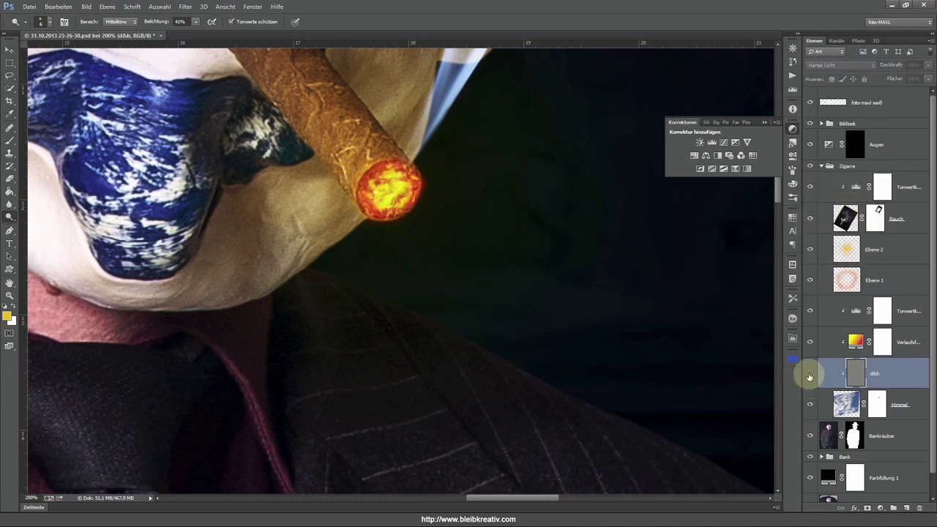
left_click(810, 374)
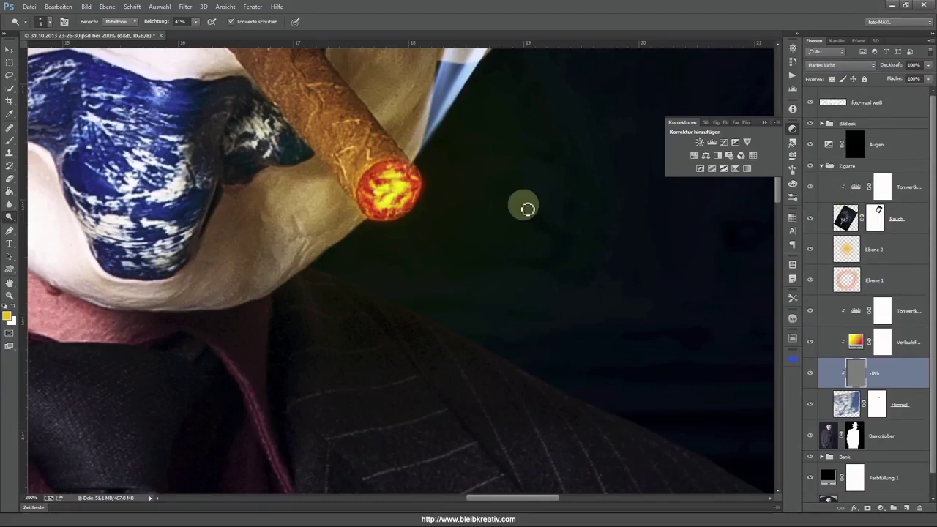
key("ctrl+0")
- Deselect, collapse the Zigarre group, and toggle its visibility off and on to compare
key("ctrl+a")
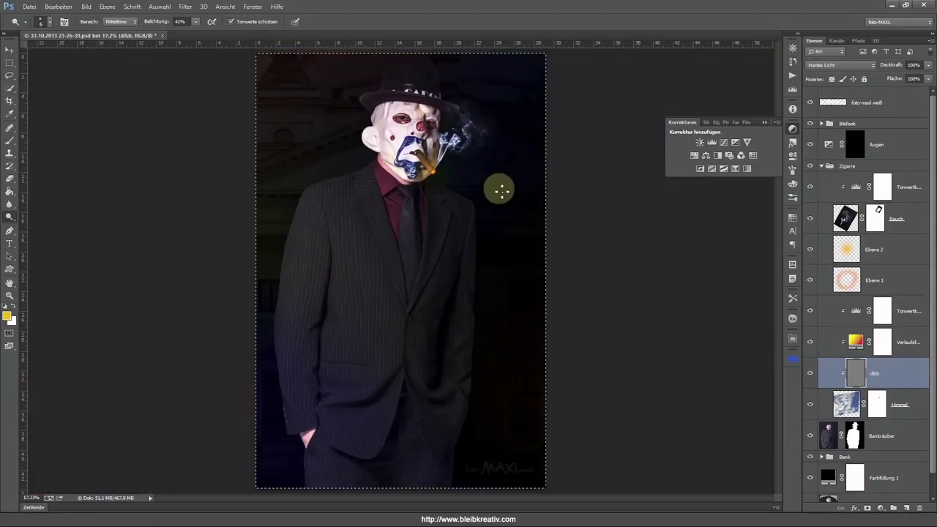
key("ctrl+d")
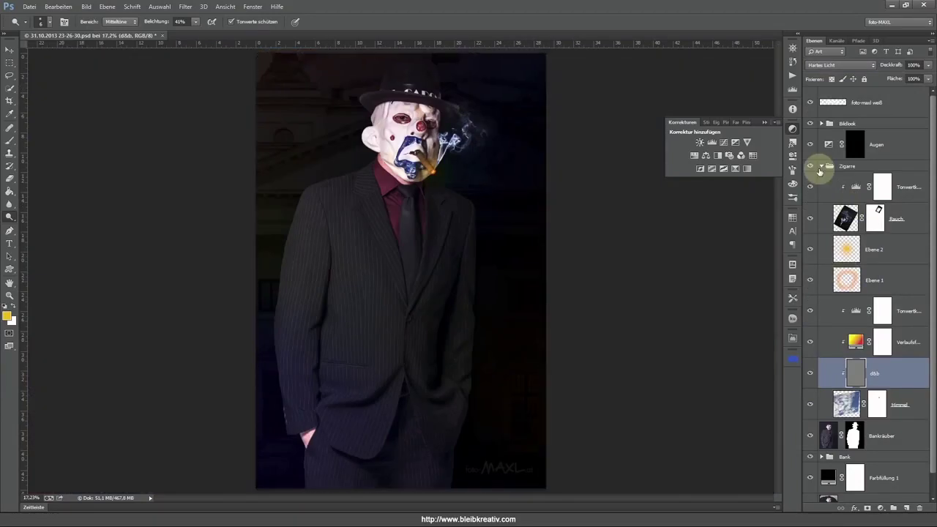
left_click(830, 168)
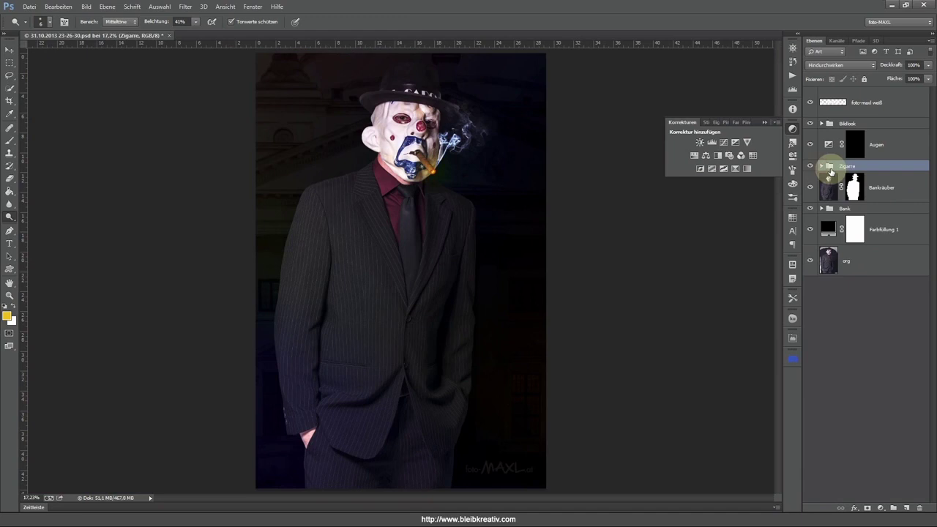
left_click(811, 166)
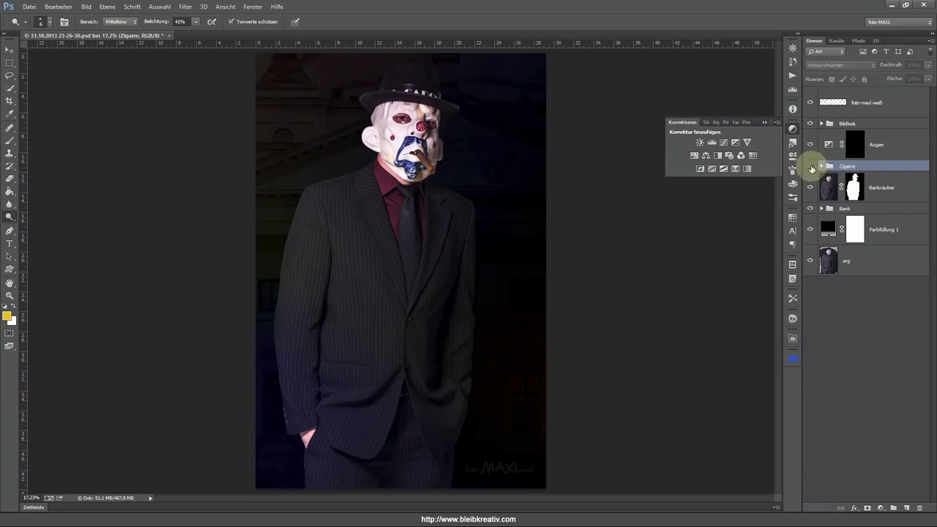
left_click(811, 167)
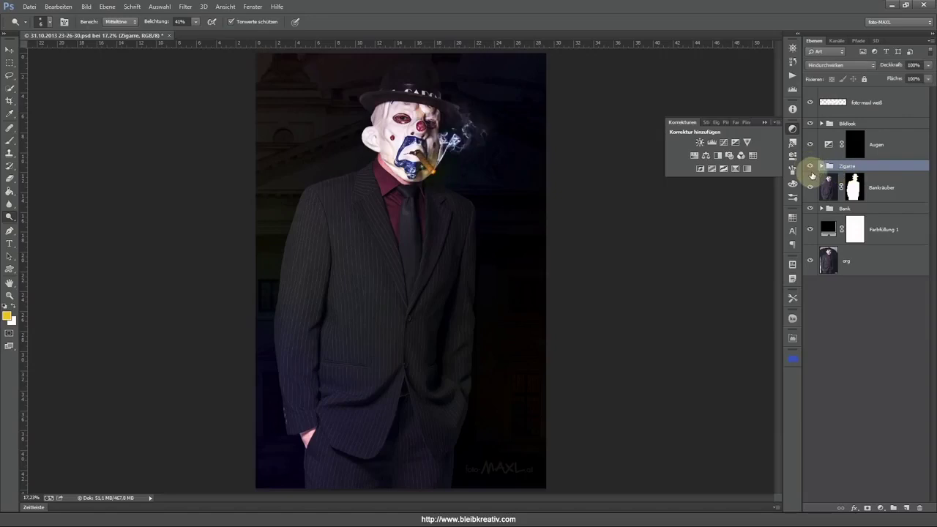